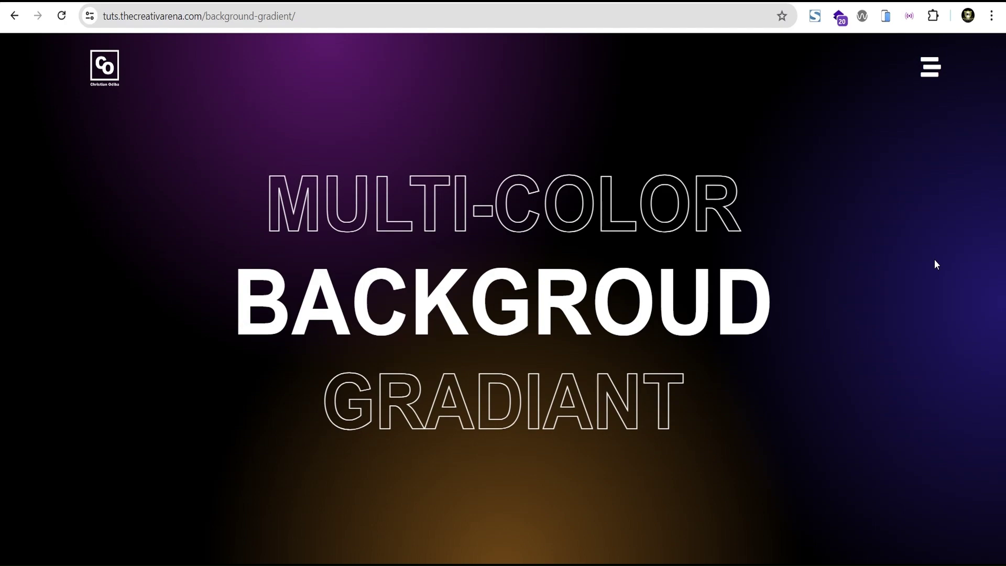
Preview the background gradient page on the iPad Air 4 and iPhone 11 PRO MAX mockups, and view gradient samples 4 and 5.
{"action": "left_click", "coordinate": [885, 16]}
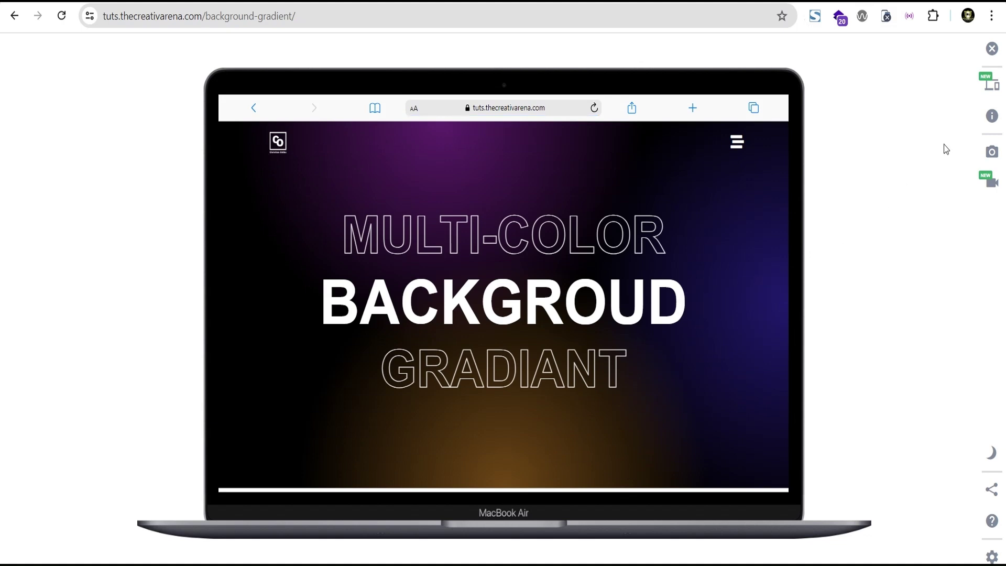
{"action": "left_click", "coordinate": [990, 84]}
{"action": "scroll", "coordinate": [788, 365], "scroll_direction": "down", "scroll_amount": 4}
{"action": "scroll", "coordinate": [788, 365], "scroll_direction": "down", "scroll_amount": 2}
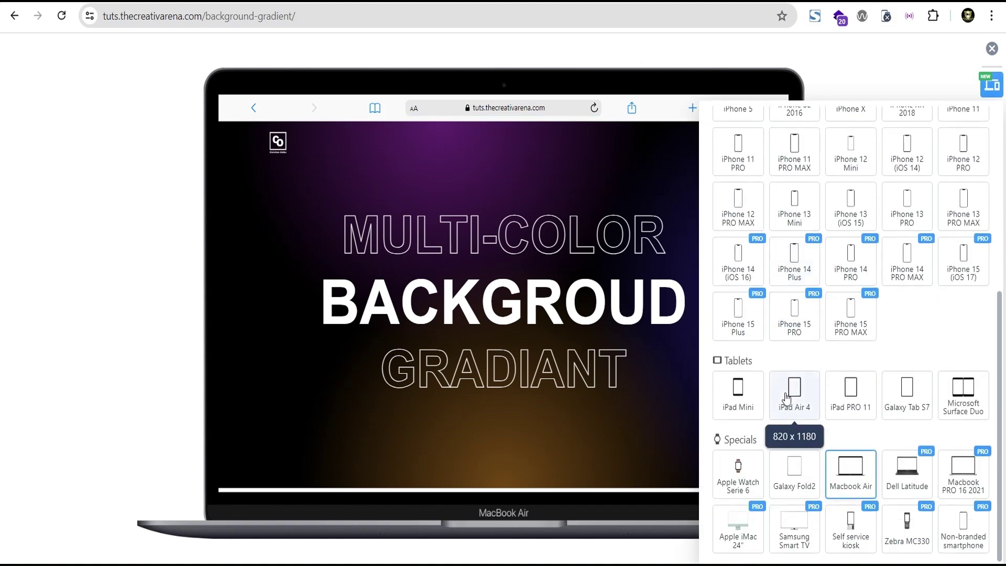
{"action": "left_click", "coordinate": [795, 400]}
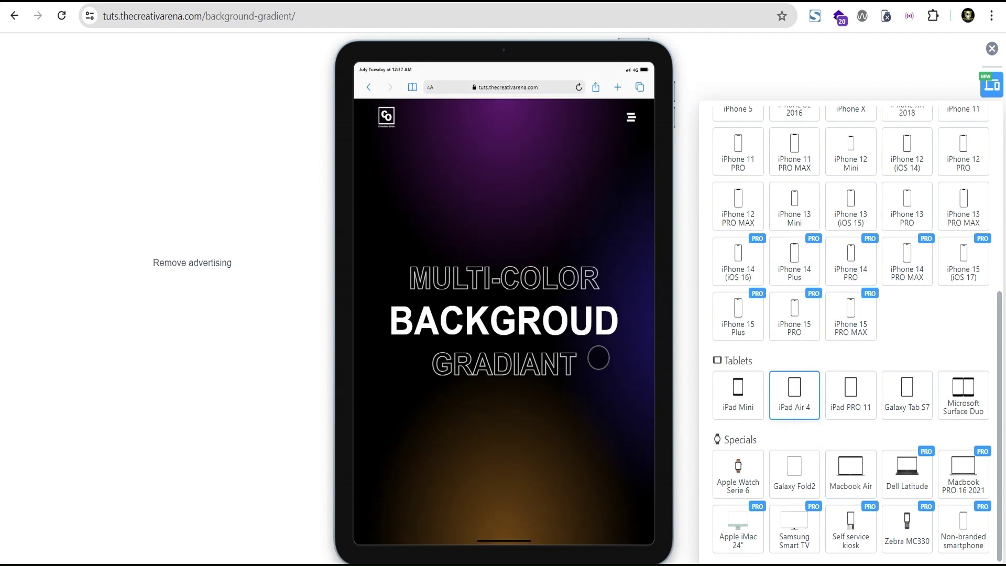
{"action": "left_click", "coordinate": [791, 156]}
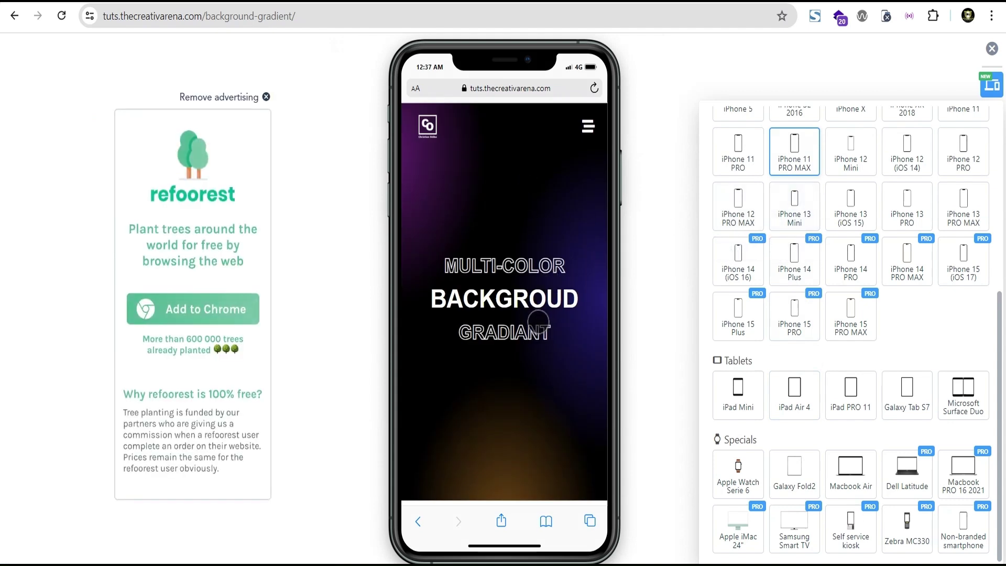
{"action": "left_click", "coordinate": [982, 51]}
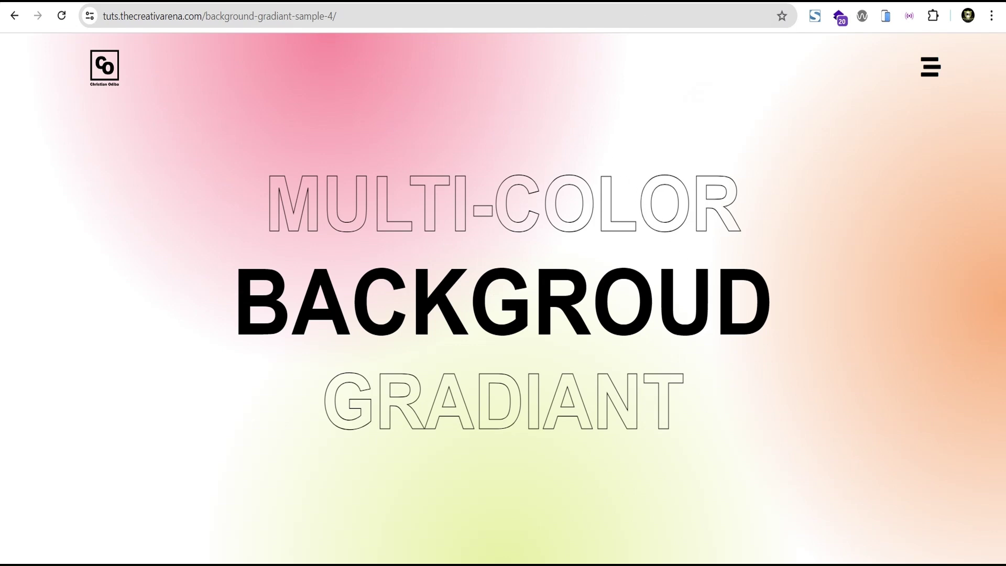
{"action": "key", "text": "alt+Left"}
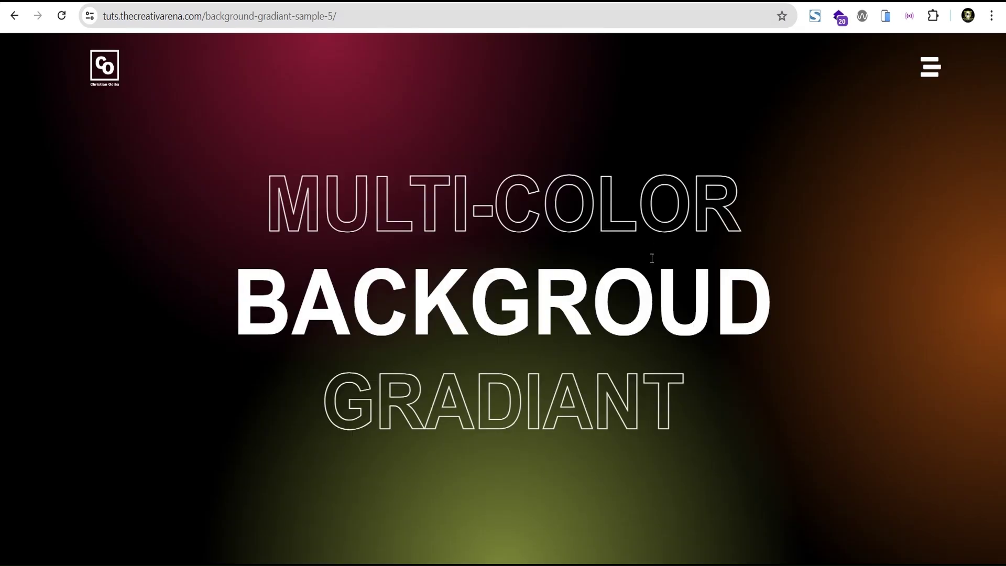
{"action": "key", "text": "alt+Left"}
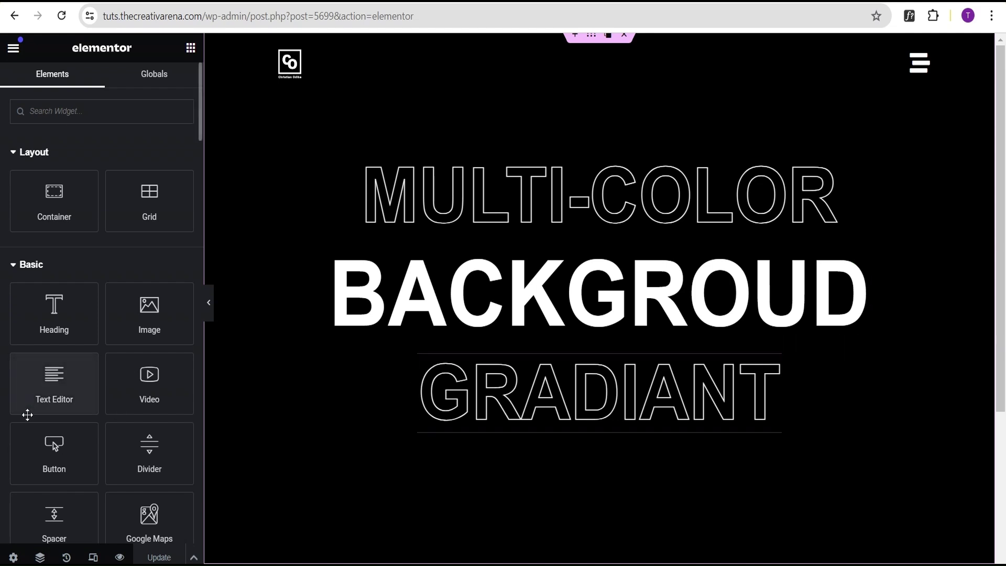
Add a Spacer above the MULTI-COLOR heading in the hero section and set its space to 1000 px.
{"action": "left_click_drag", "start_coordinate": [53, 527], "coordinate": [574, 172]}
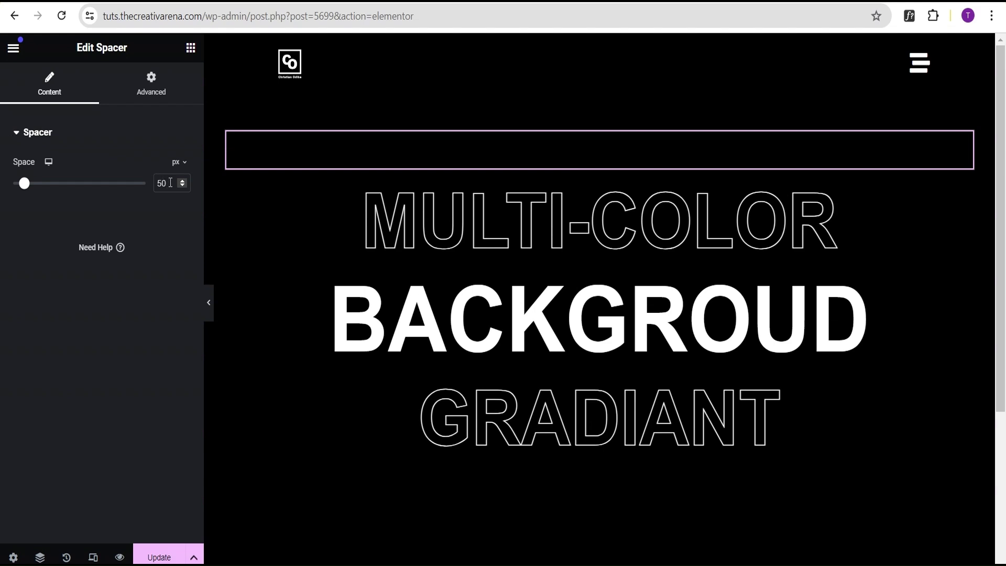
{"action": "left_click_drag", "start_coordinate": [169, 183], "coordinate": [137, 187]}
{"action": "type", "text": "1000"}
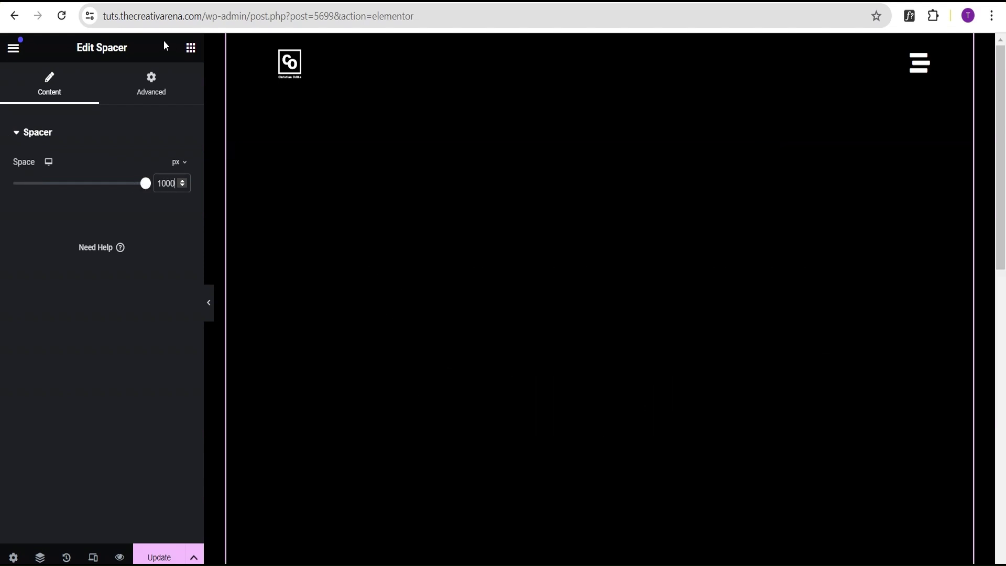
Give the spacer a custom width of 1000 px.
{"action": "left_click", "coordinate": [151, 86]}
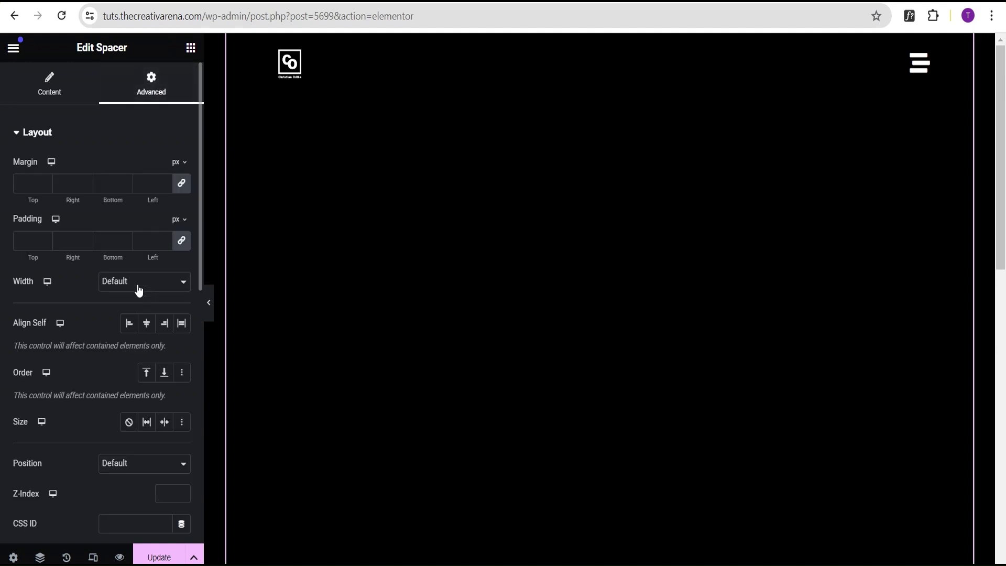
{"action": "left_click", "coordinate": [161, 286]}
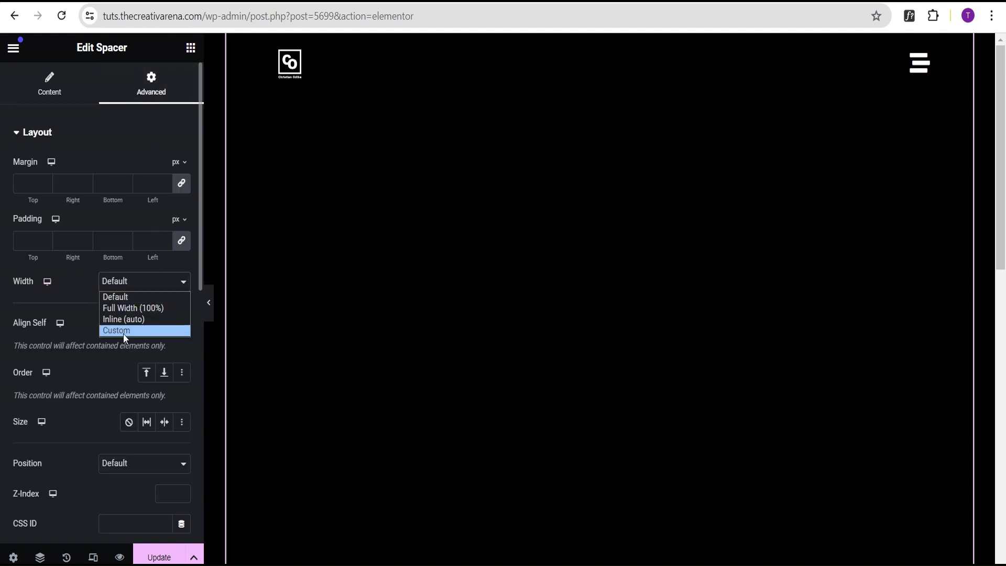
{"action": "left_click", "coordinate": [123, 330]}
{"action": "left_click", "coordinate": [180, 309]}
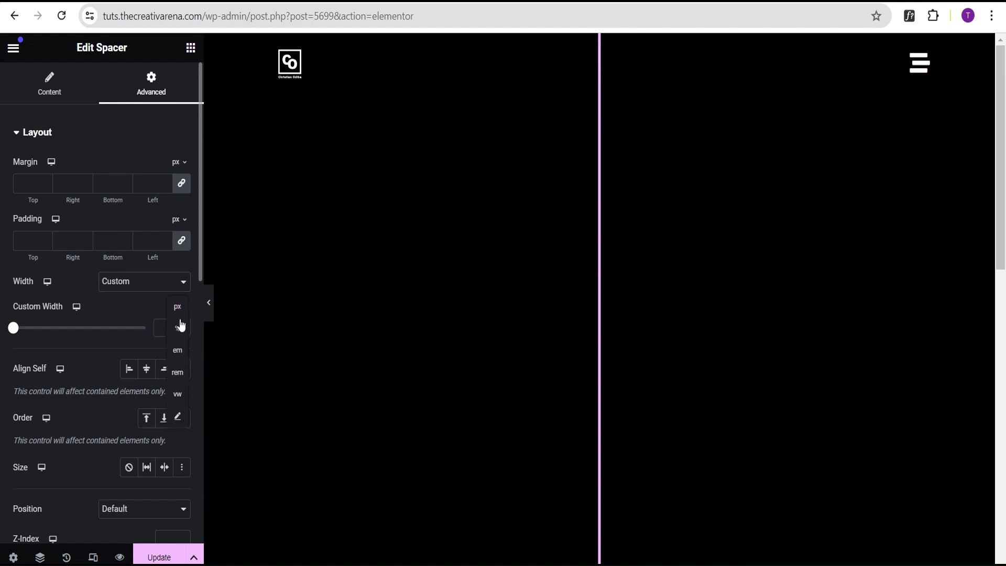
{"action": "left_click", "coordinate": [179, 322]}
{"action": "left_click", "coordinate": [169, 333]}
{"action": "type", "text": "1000"}
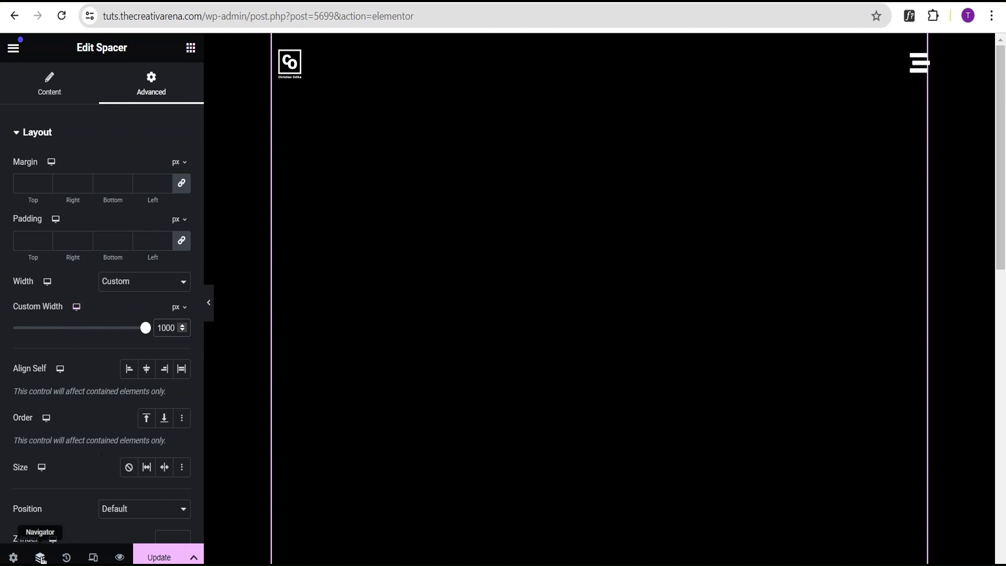
Show the Navigator and rename the Hero container's spacer as Purple.
{"action": "left_click", "coordinate": [41, 557]}
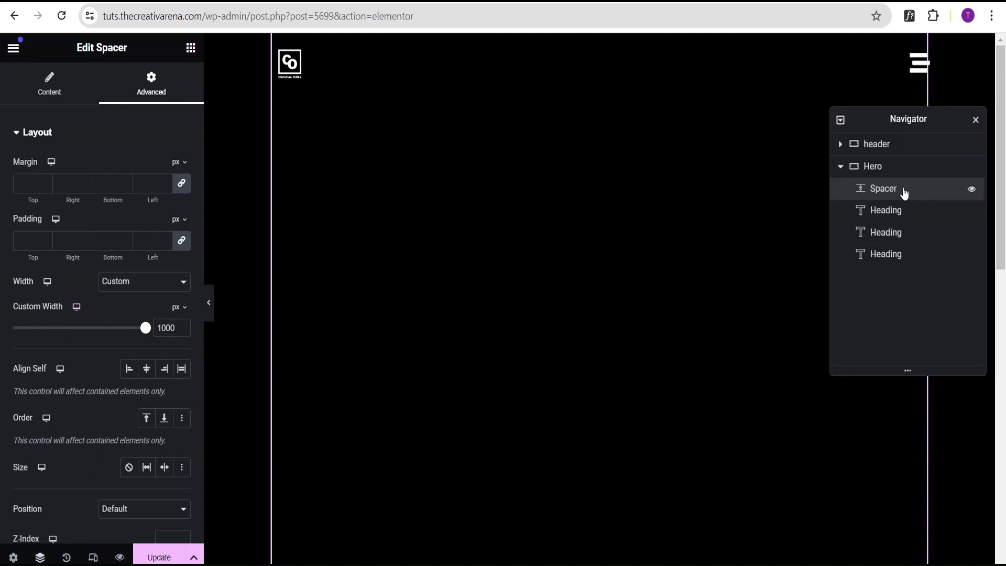
{"action": "double_click", "coordinate": [881, 195]}
{"action": "type", "text": "Purple"}
{"action": "key", "text": "Return"}
Duplicate the Purple spacer and rename the copy as Blue.
{"action": "right_click", "coordinate": [905, 198]}
{"action": "left_click", "coordinate": [890, 235]}
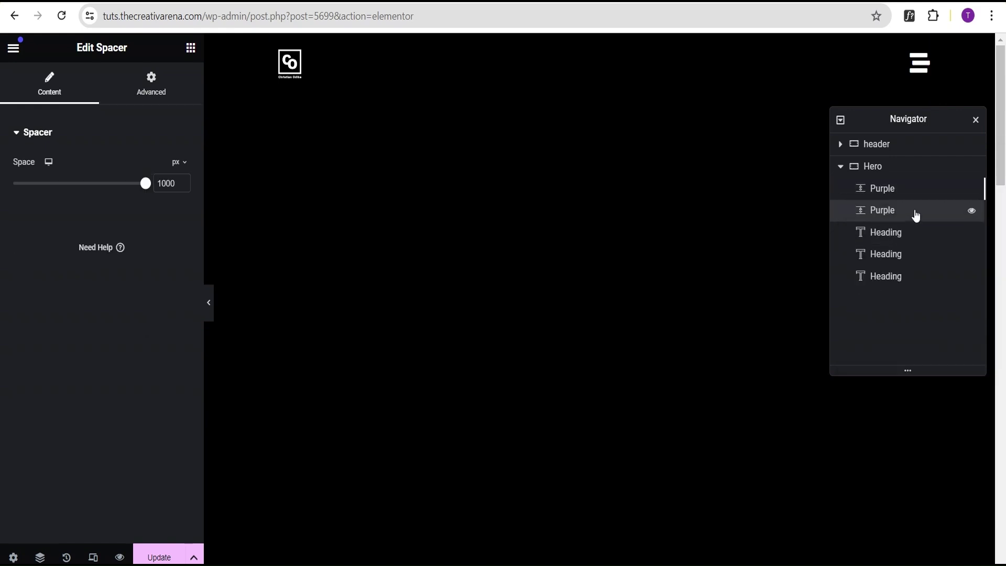
{"action": "double_click", "coordinate": [885, 211]}
{"action": "type", "text": "Blue"}
Duplicate the Blue spacer and rename the copy as Gold.
{"action": "right_click", "coordinate": [903, 218]}
{"action": "left_click", "coordinate": [895, 258]}
{"action": "double_click", "coordinate": [878, 235]}
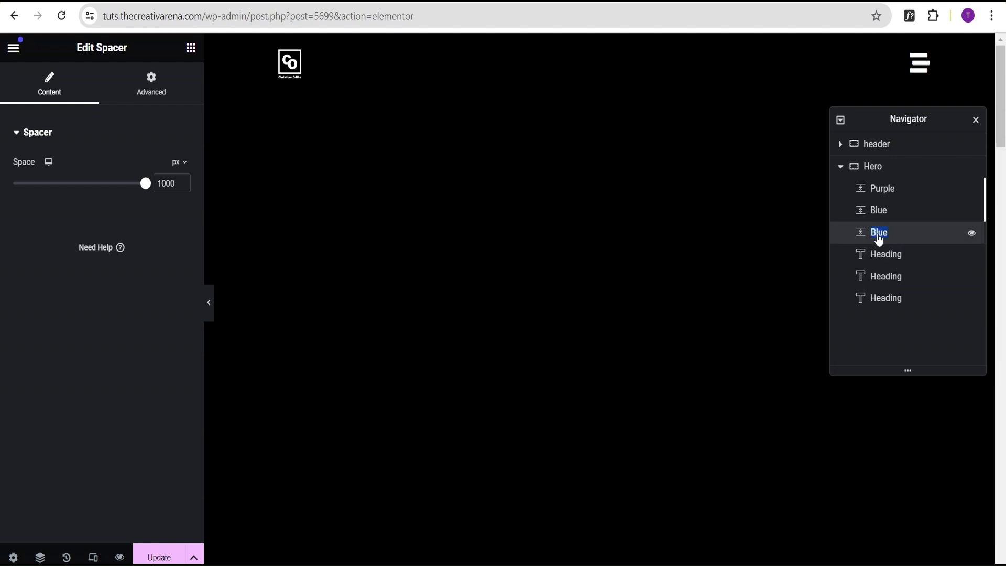
{"action": "type", "text": "Gold"}
{"action": "key", "text": "Return"}
Set the Purple spacer's background type to gradient.
{"action": "left_click", "coordinate": [906, 193]}
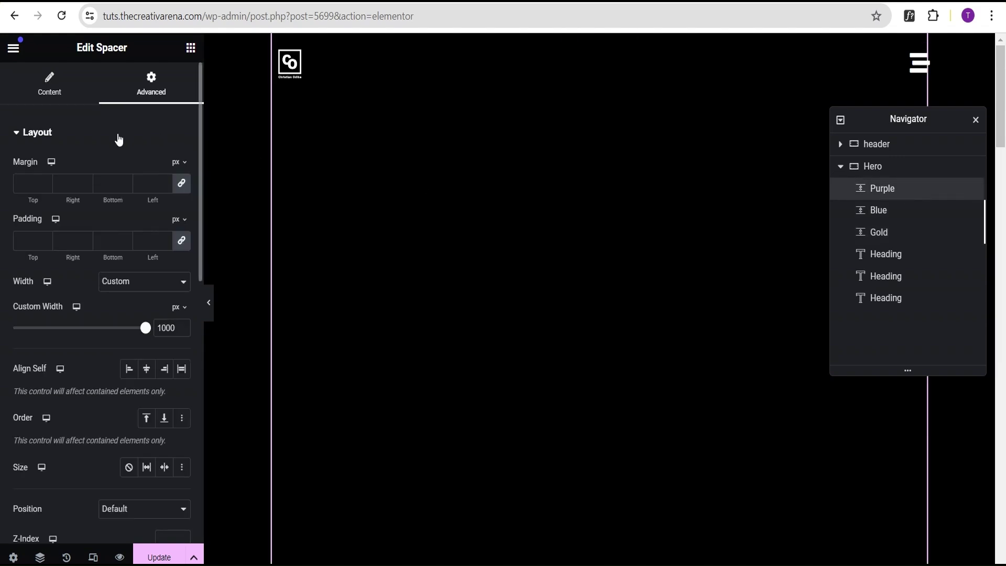
{"action": "scroll", "coordinate": [92, 247], "scroll_direction": "down", "scroll_amount": 4}
{"action": "scroll", "coordinate": [91, 247], "scroll_direction": "down", "scroll_amount": 6}
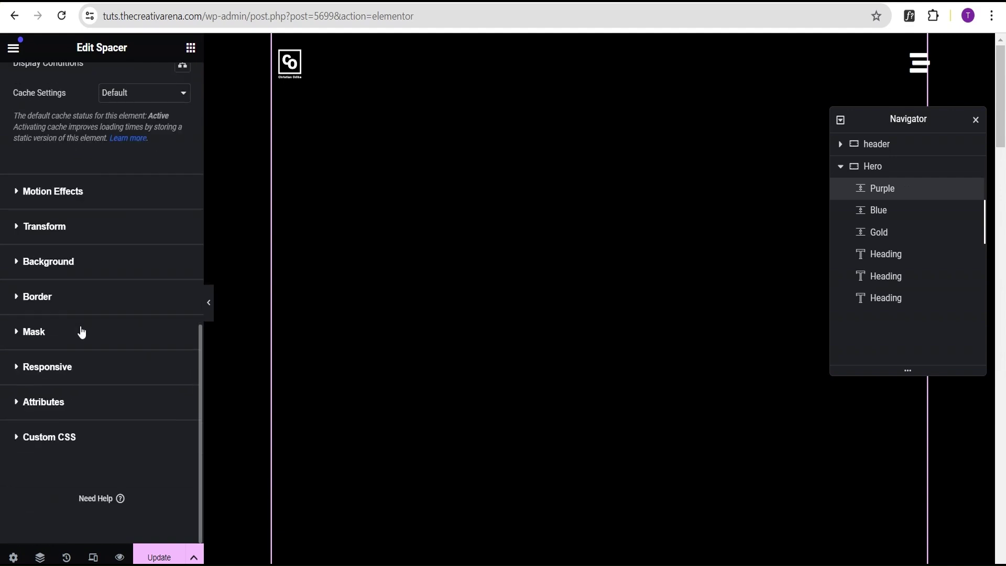
{"action": "left_click", "coordinate": [63, 261]}
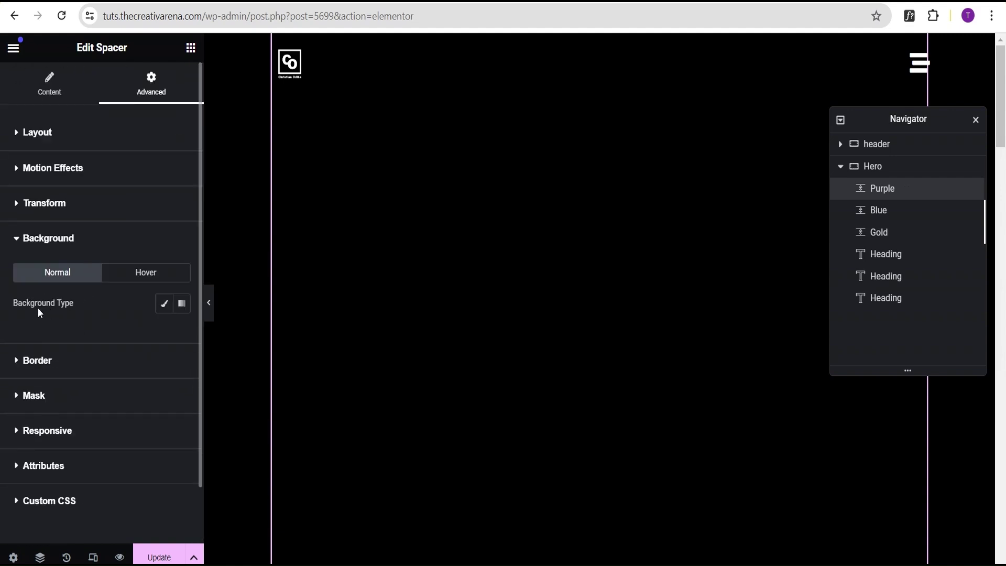
{"action": "left_click", "coordinate": [182, 305]}
Set the Purple spacer's first gradient color to 9c28bb and lower its opacity to give #9C28BB94.
{"action": "scroll", "coordinate": [67, 352], "scroll_direction": "down", "scroll_amount": 3}
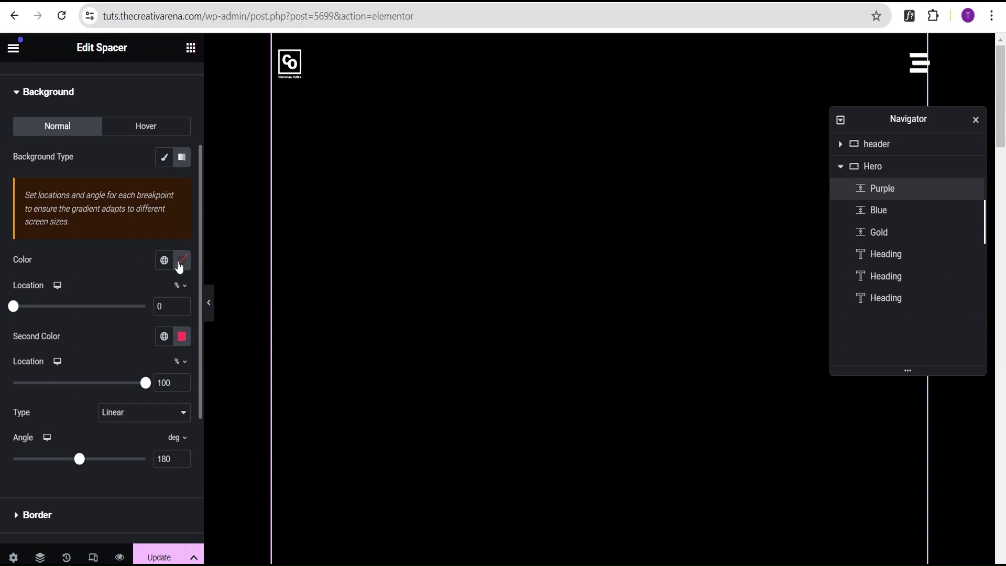
{"action": "left_click", "coordinate": [182, 260]}
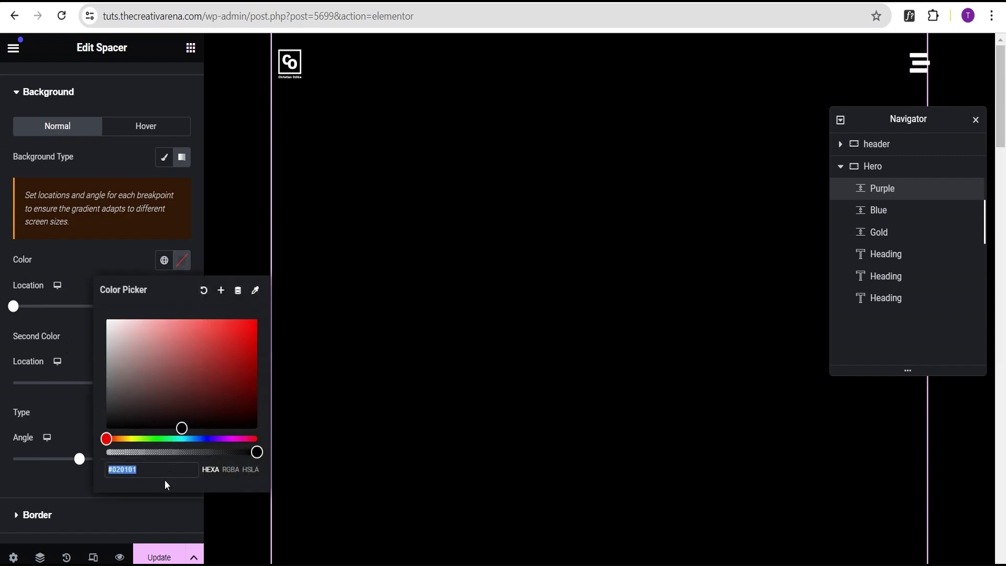
{"action": "type", "text": "9c28"}
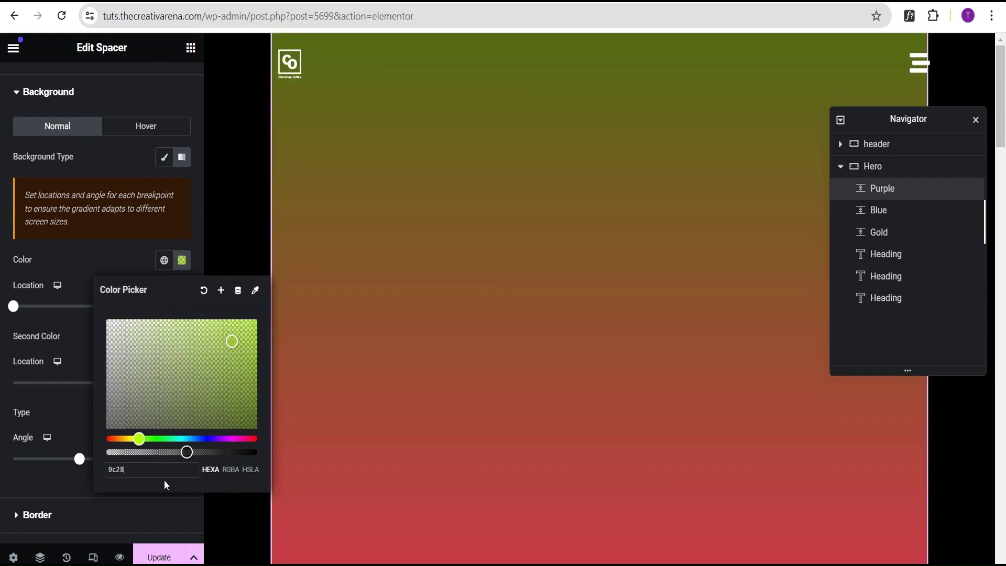
{"action": "type", "text": "bb"}
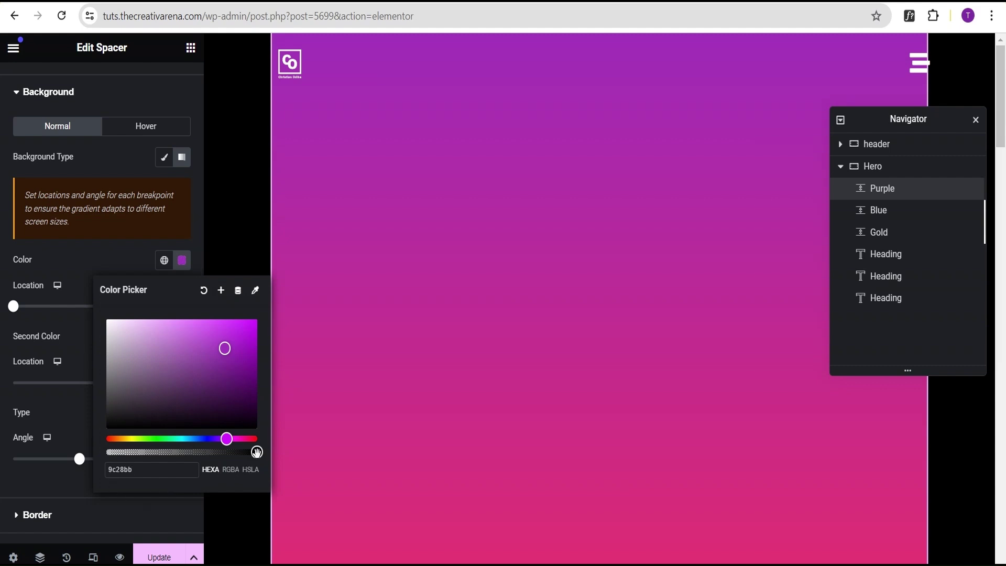
{"action": "left_click_drag", "start_coordinate": [256, 451], "coordinate": [194, 451]}
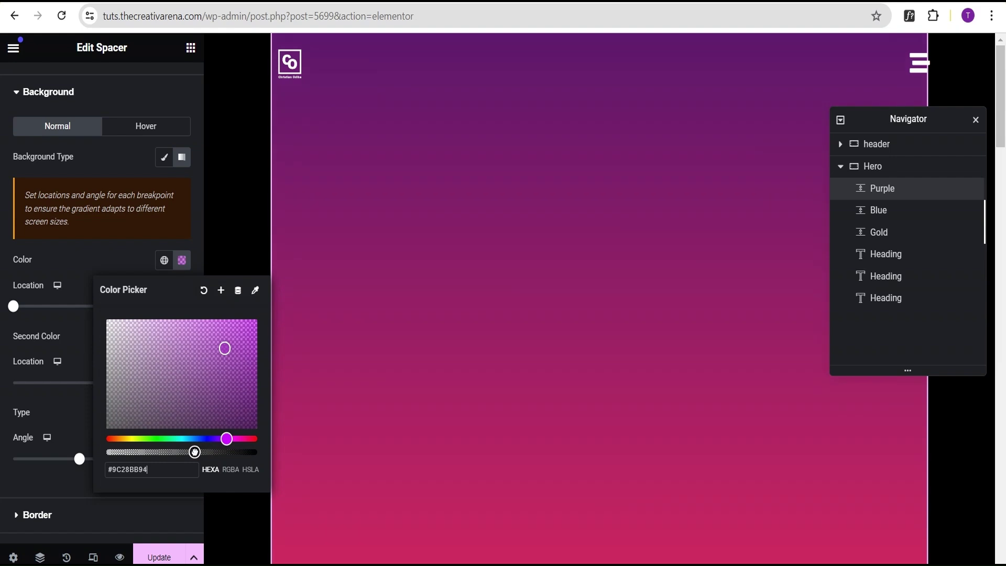
{"action": "left_click", "coordinate": [67, 321]}
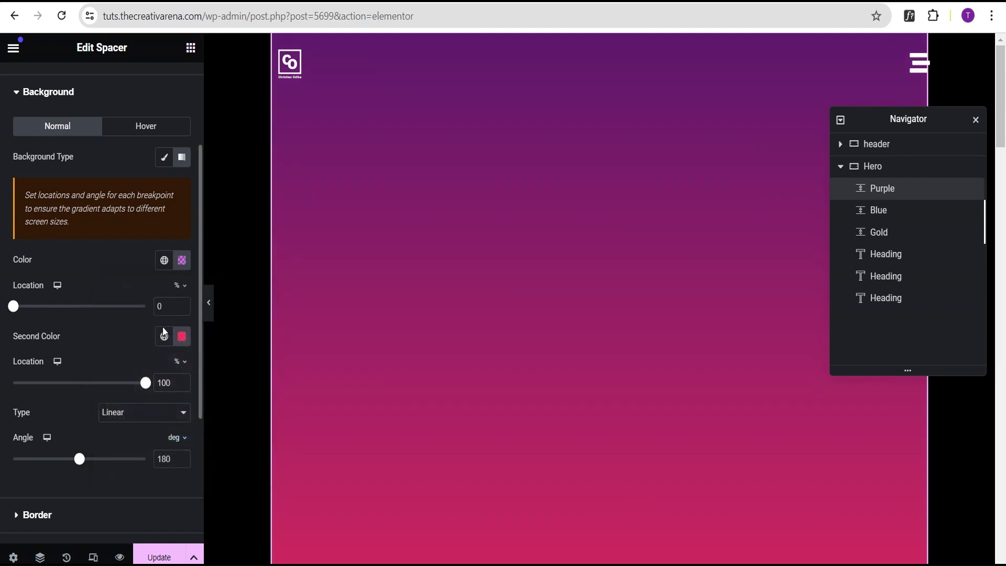
Make the Purple spacer's second gradient color fully transparent, #F2295B00.
{"action": "left_click", "coordinate": [178, 341]}
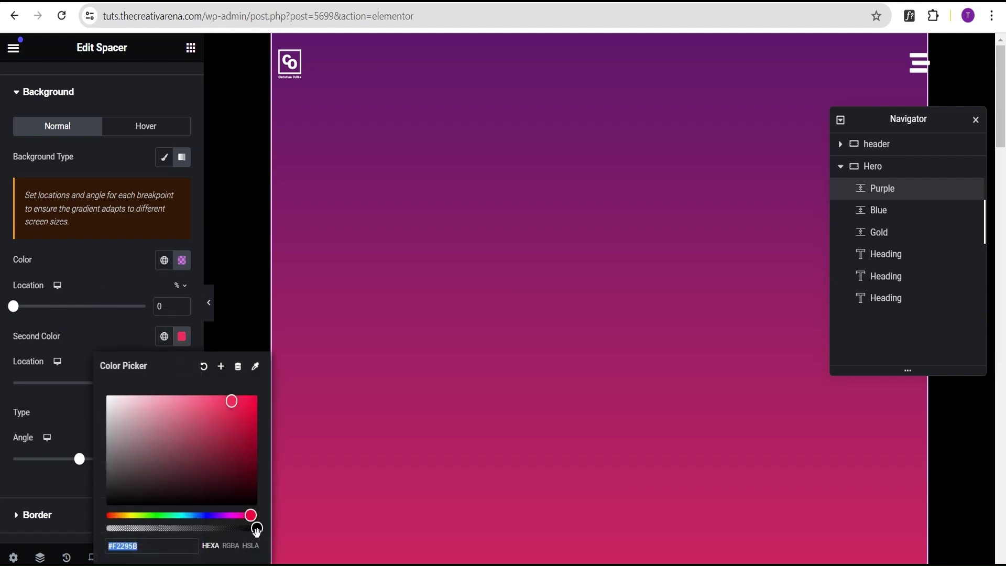
{"action": "left_click_drag", "start_coordinate": [256, 528], "coordinate": [106, 528]}
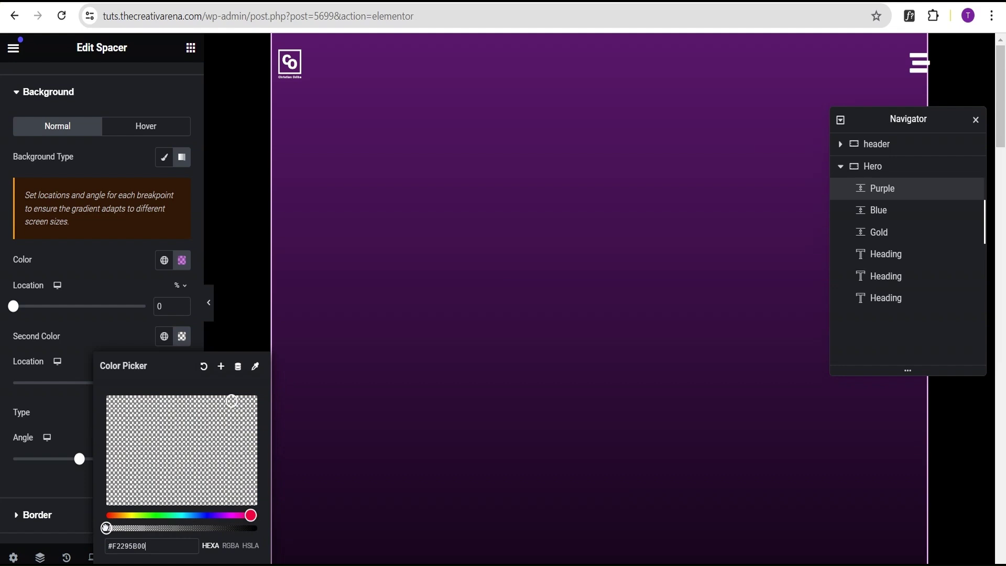
{"action": "left_click", "coordinate": [86, 339]}
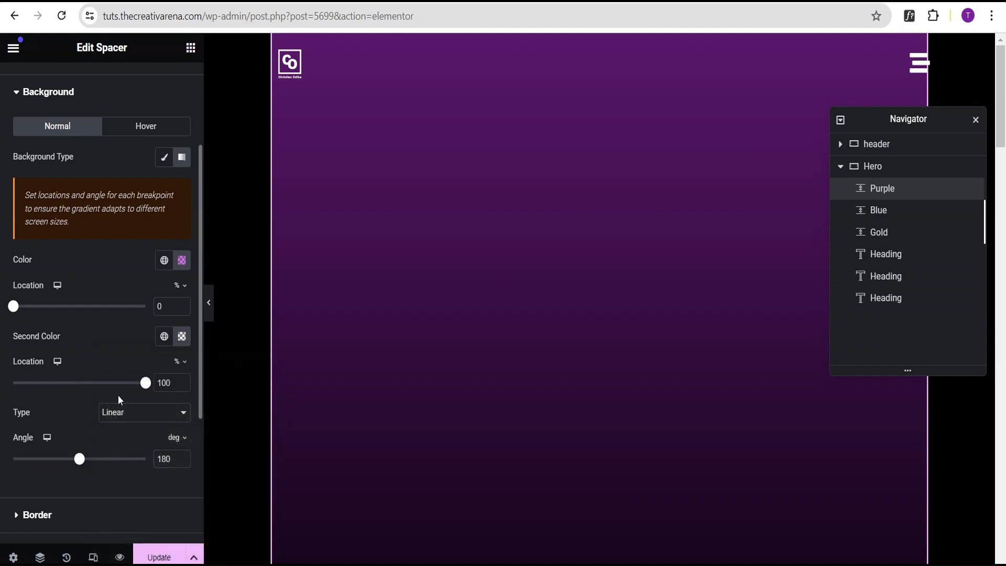
Set the Purple spacer's second color location to 65% and change the gradient type to Radial.
{"action": "left_click_drag", "start_coordinate": [164, 381], "coordinate": [117, 383]}
{"action": "type", "text": "65"}
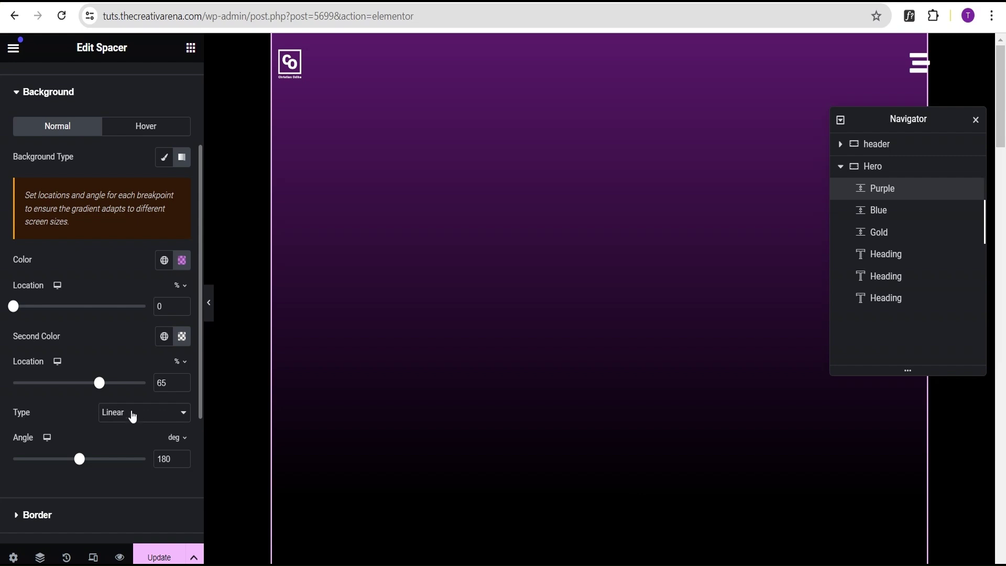
{"action": "left_click", "coordinate": [126, 415]}
{"action": "left_click", "coordinate": [116, 439]}
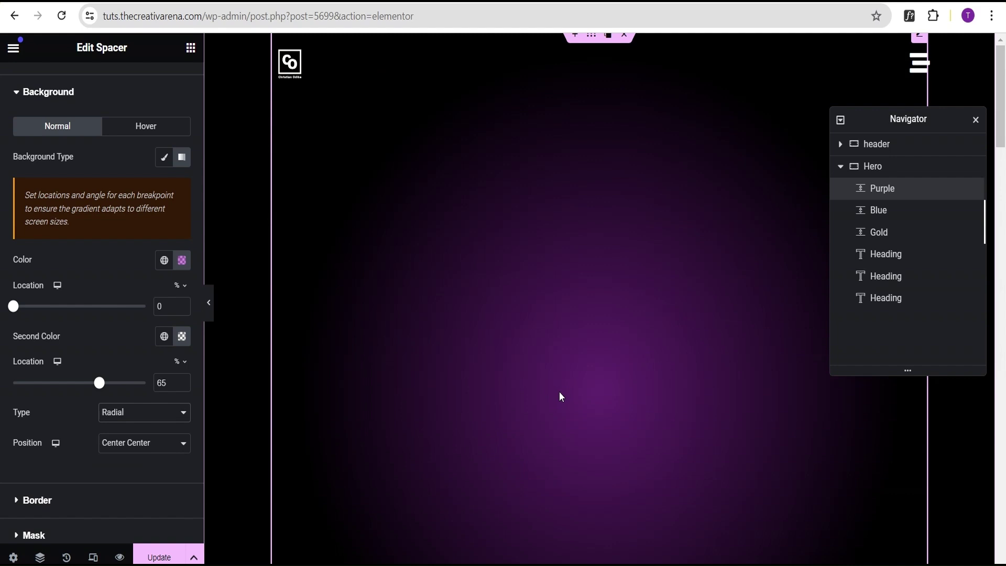
Set the Blue spacer's background type to gradient.
{"action": "left_click", "coordinate": [886, 212]}
{"action": "left_click", "coordinate": [152, 81]}
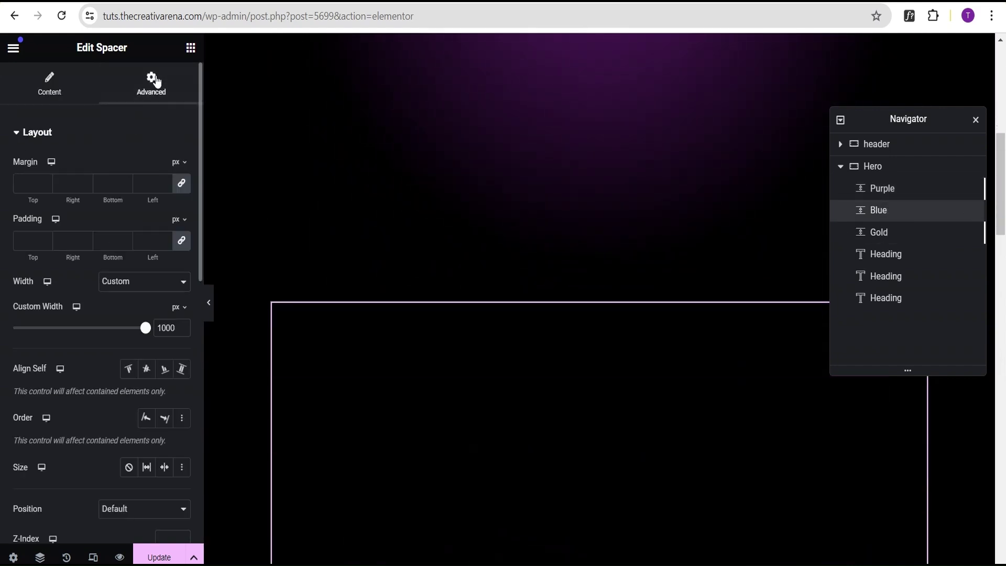
{"action": "scroll", "coordinate": [523, 303], "scroll_direction": "down", "scroll_amount": 5}
{"action": "scroll", "coordinate": [521, 300], "scroll_direction": "up", "scroll_amount": 1}
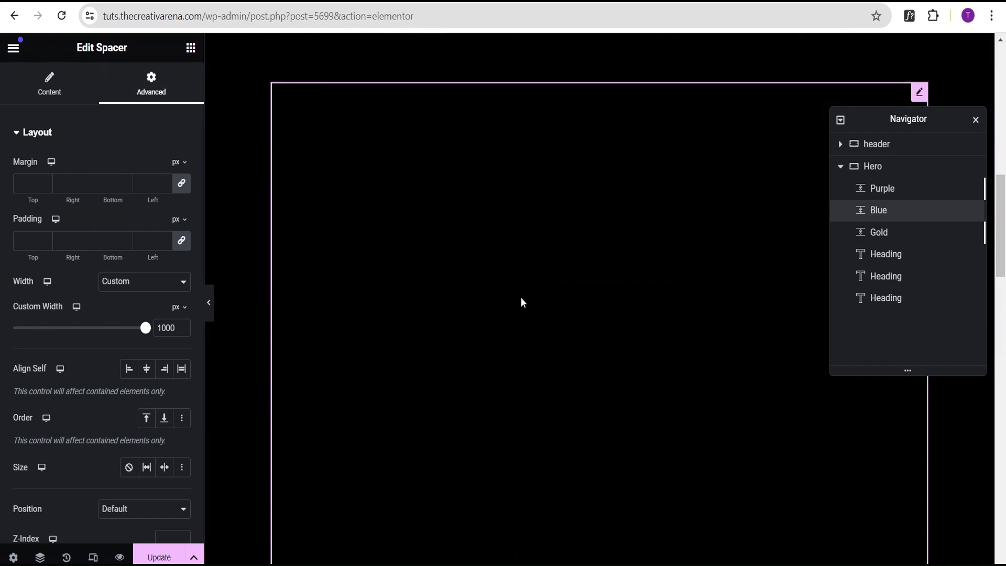
{"action": "scroll", "coordinate": [139, 333], "scroll_direction": "down", "scroll_amount": 6}
{"action": "scroll", "coordinate": [137, 337], "scroll_direction": "down", "scroll_amount": 3}
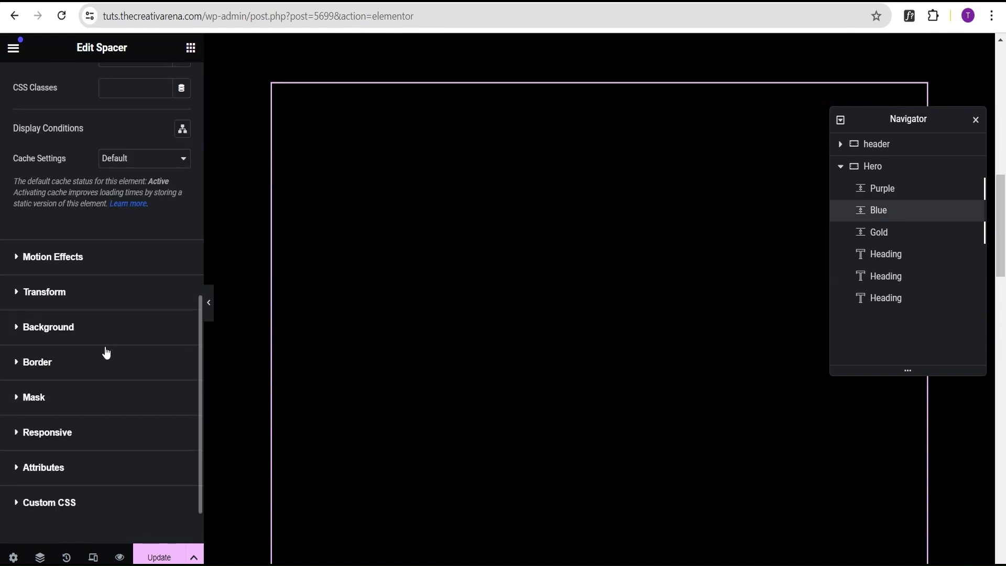
{"action": "left_click", "coordinate": [80, 329]}
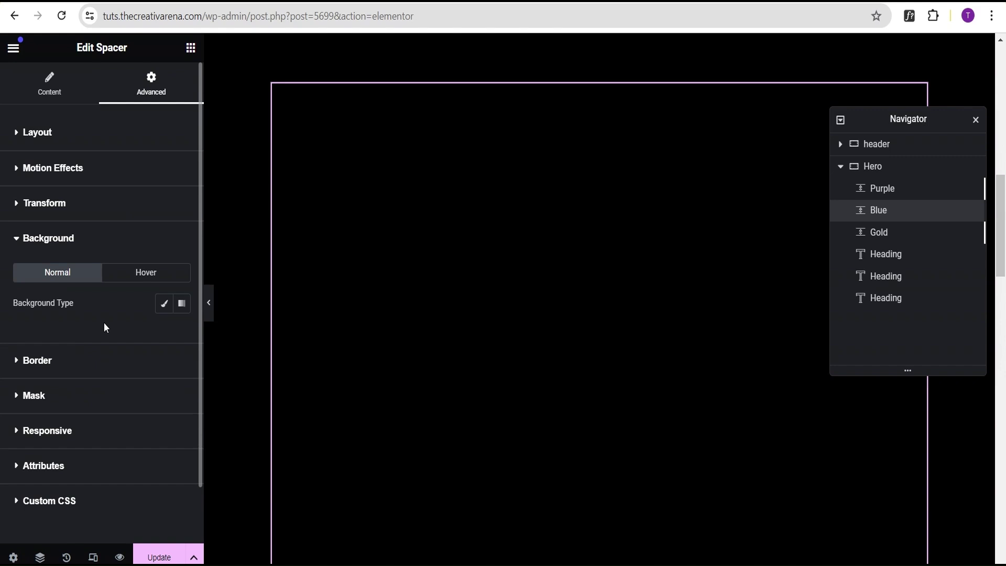
{"action": "left_click", "coordinate": [182, 308]}
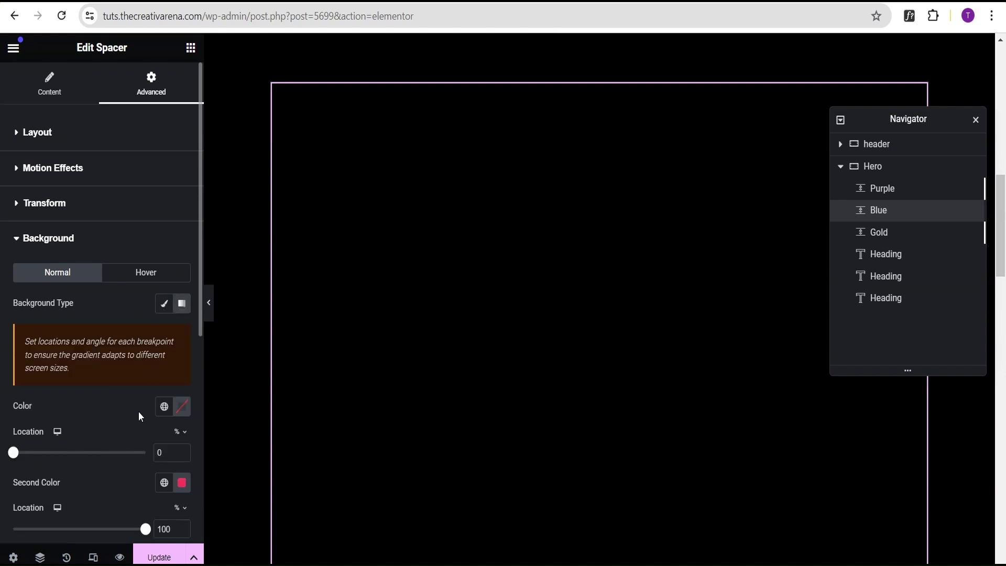
Set the Blue spacer's first gradient color to 3c28bb and lower its opacity to give #3C28BB94.
{"action": "scroll", "coordinate": [139, 411], "scroll_direction": "down", "scroll_amount": 1}
{"action": "left_click", "coordinate": [183, 335]}
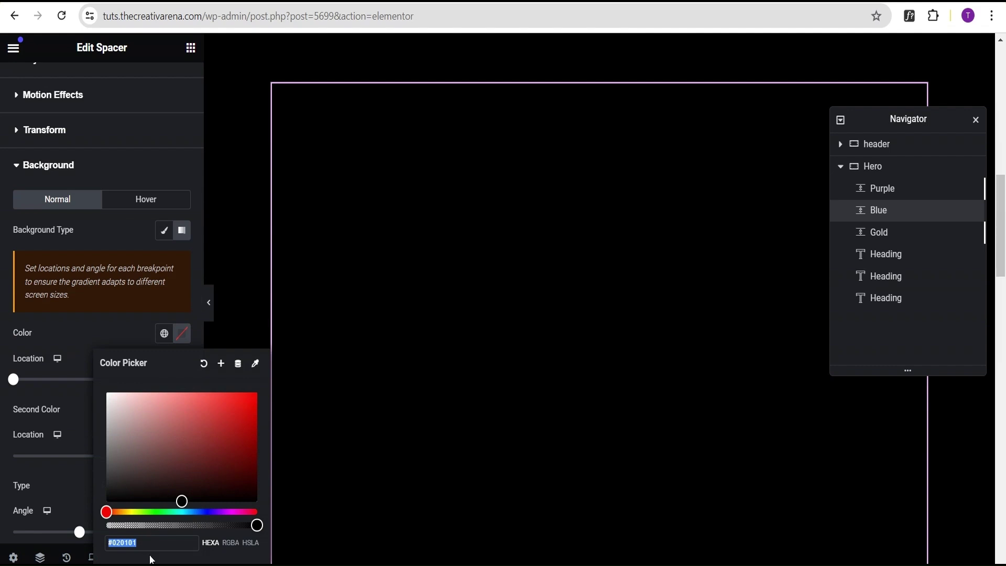
{"action": "type", "text": "3c2"}
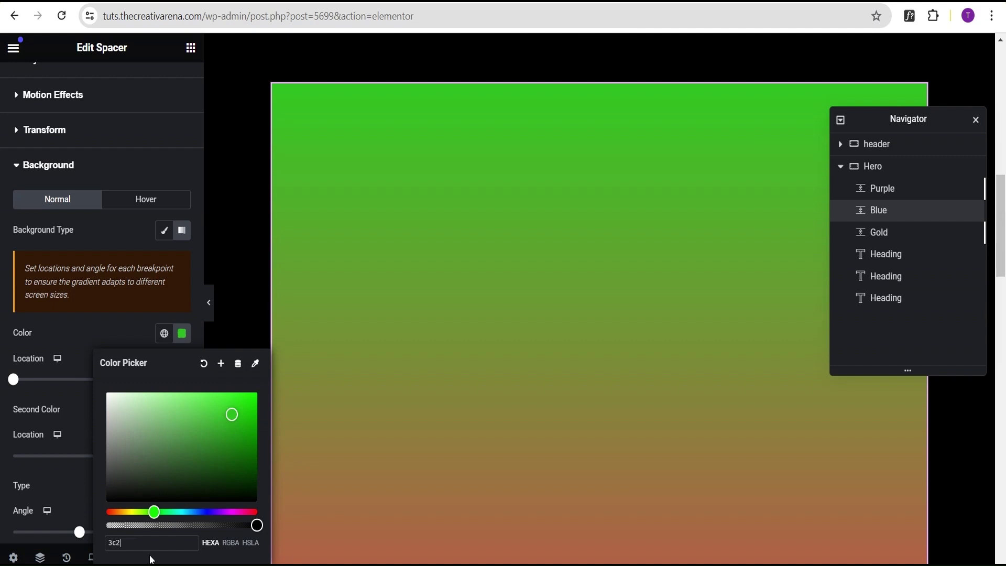
{"action": "type", "text": "8bb"}
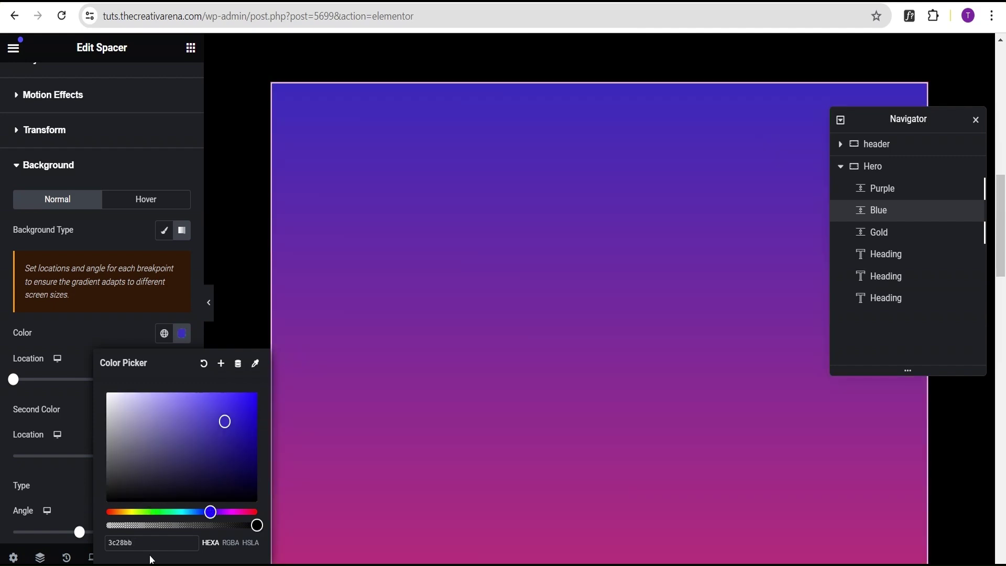
{"action": "left_click_drag", "start_coordinate": [254, 524], "coordinate": [193, 529]}
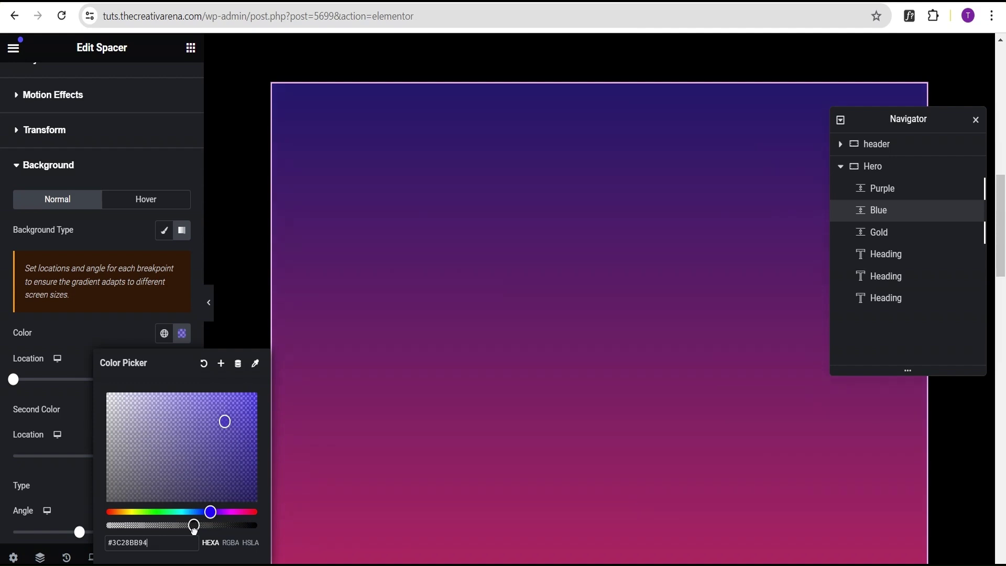
{"action": "left_click", "coordinate": [78, 335]}
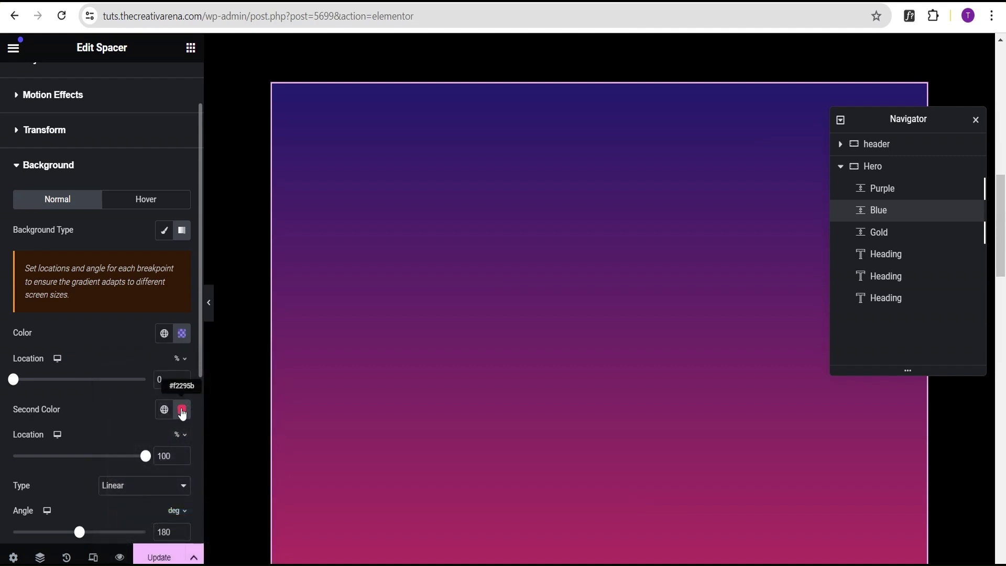
Make the Blue spacer's second gradient color fully transparent, #F2295B00.
{"action": "left_click", "coordinate": [181, 409]}
{"action": "left_click_drag", "start_coordinate": [256, 355], "coordinate": [107, 354]}
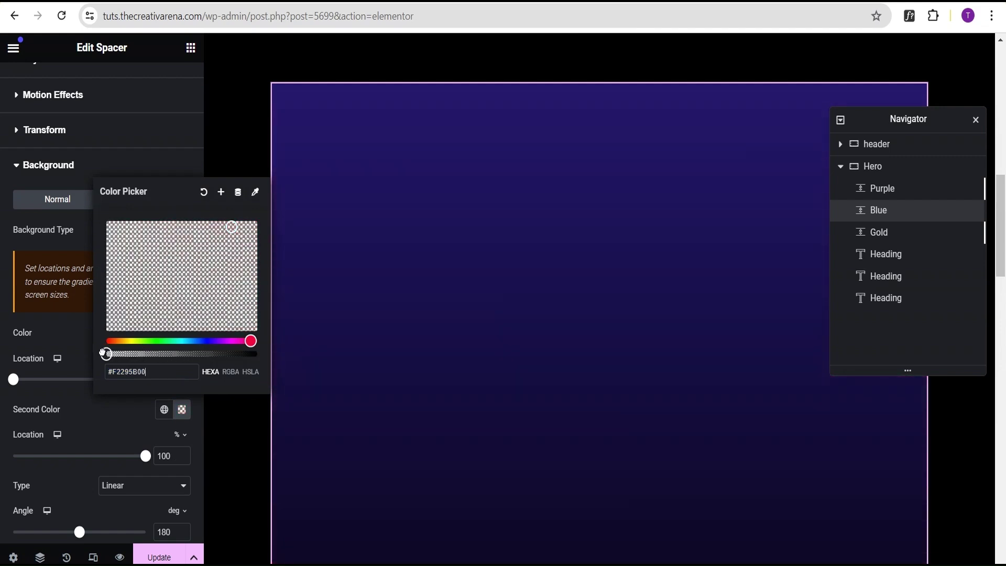
{"action": "left_click", "coordinate": [101, 424]}
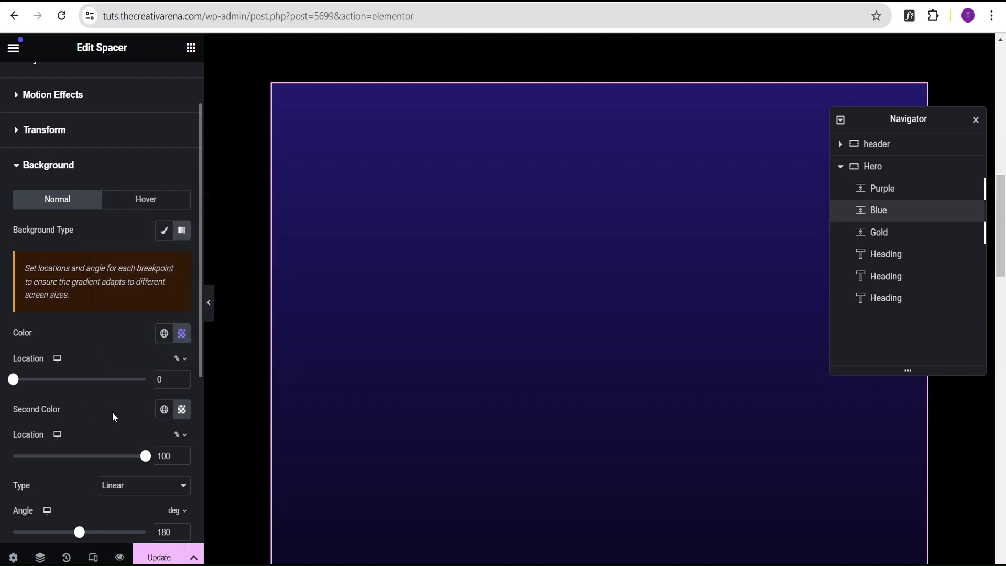
Set the Blue spacer's second color location to 65% and change the gradient type to Radial.
{"action": "left_click", "coordinate": [146, 459]}
{"action": "type", "text": "65"}
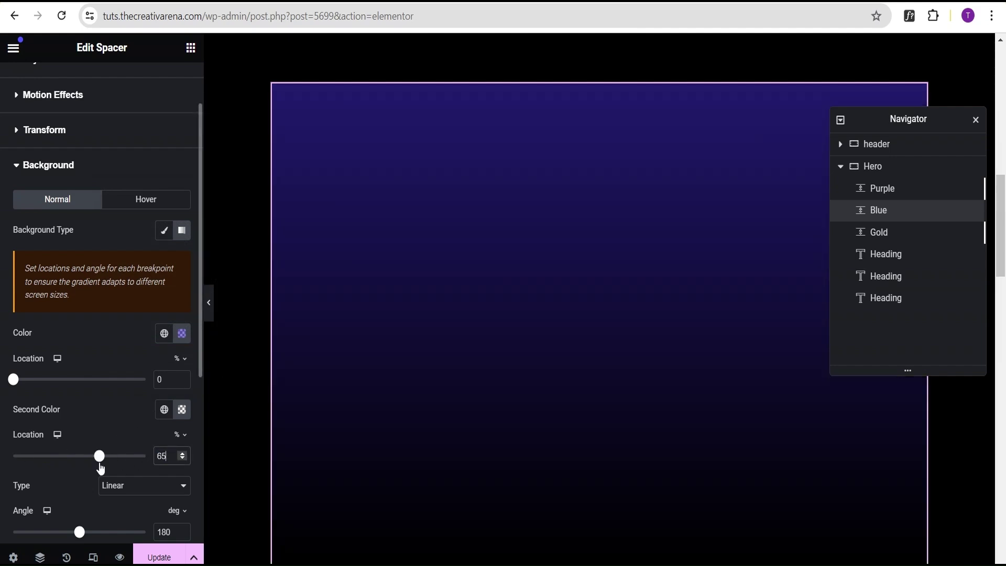
{"action": "left_click", "coordinate": [124, 487]}
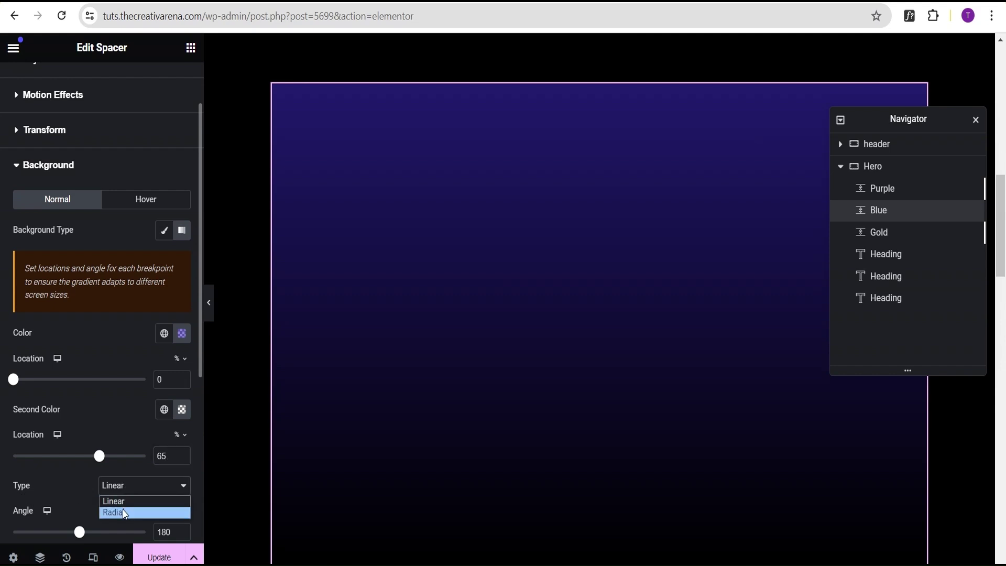
{"action": "left_click", "coordinate": [122, 514]}
Set the Gold spacer's background type to gradient.
{"action": "scroll", "coordinate": [79, 481], "scroll_direction": "down", "scroll_amount": 2}
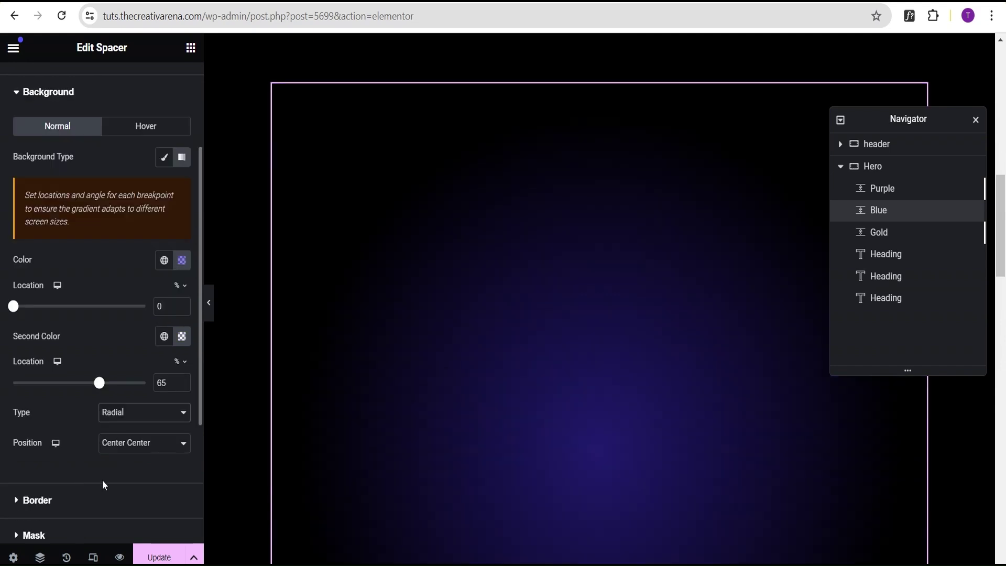
{"action": "scroll", "coordinate": [569, 365], "scroll_direction": "down", "scroll_amount": 1}
{"action": "scroll", "coordinate": [562, 331], "scroll_direction": "down", "scroll_amount": 3}
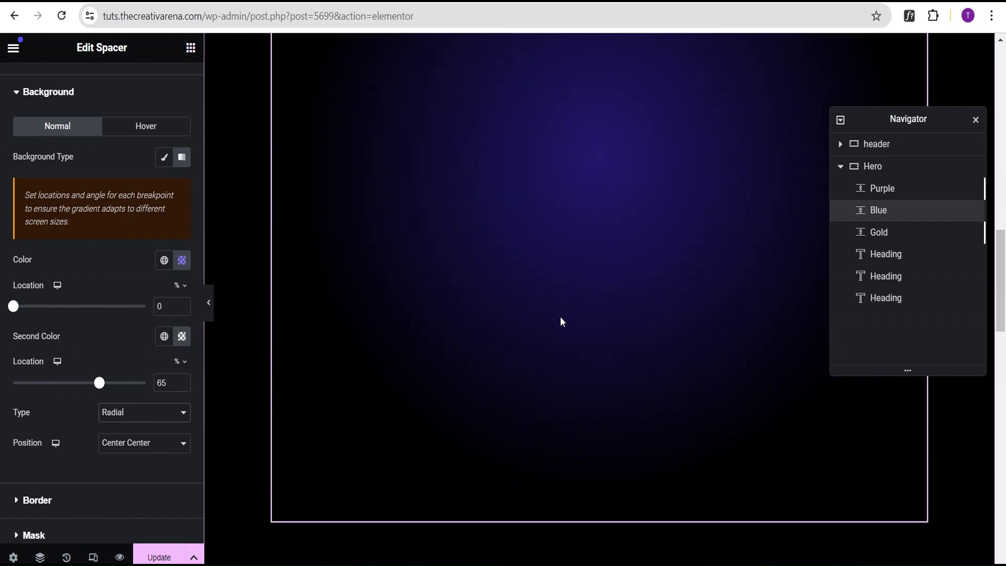
{"action": "scroll", "coordinate": [559, 322], "scroll_direction": "down", "scroll_amount": 1}
{"action": "scroll", "coordinate": [685, 285], "scroll_direction": "down", "scroll_amount": 4}
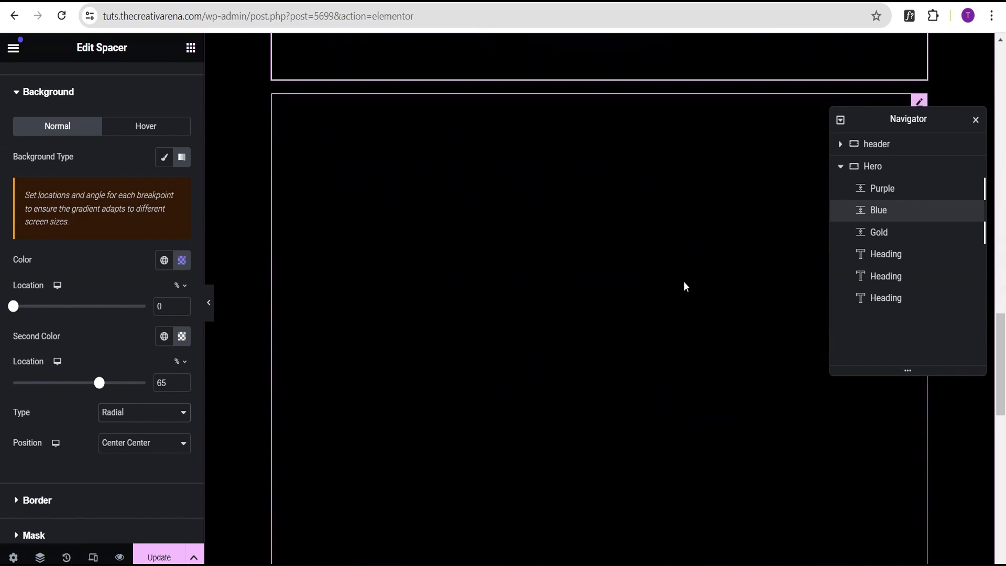
{"action": "left_click", "coordinate": [894, 238]}
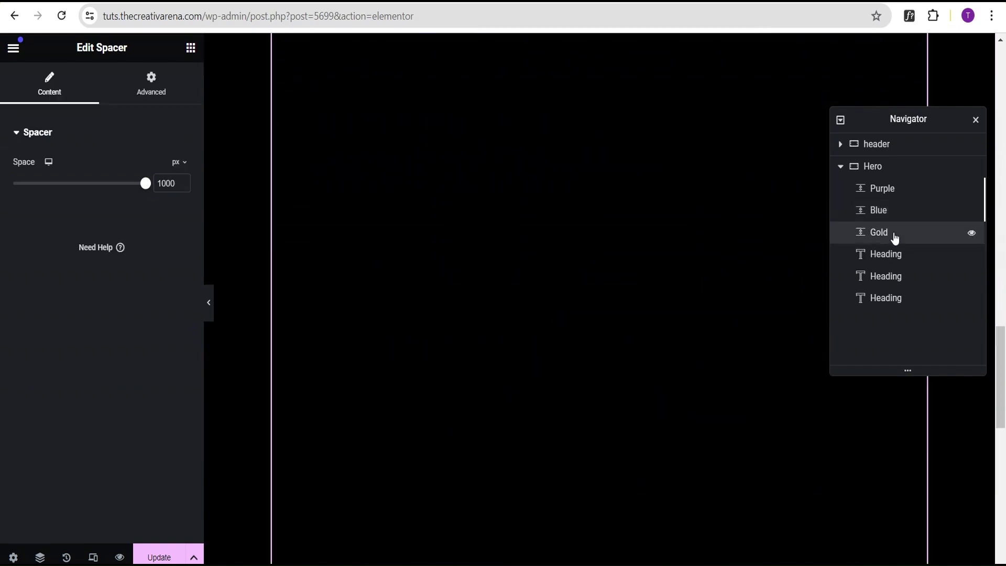
{"action": "left_click", "coordinate": [151, 89]}
{"action": "scroll", "coordinate": [106, 291], "scroll_direction": "down", "scroll_amount": 10}
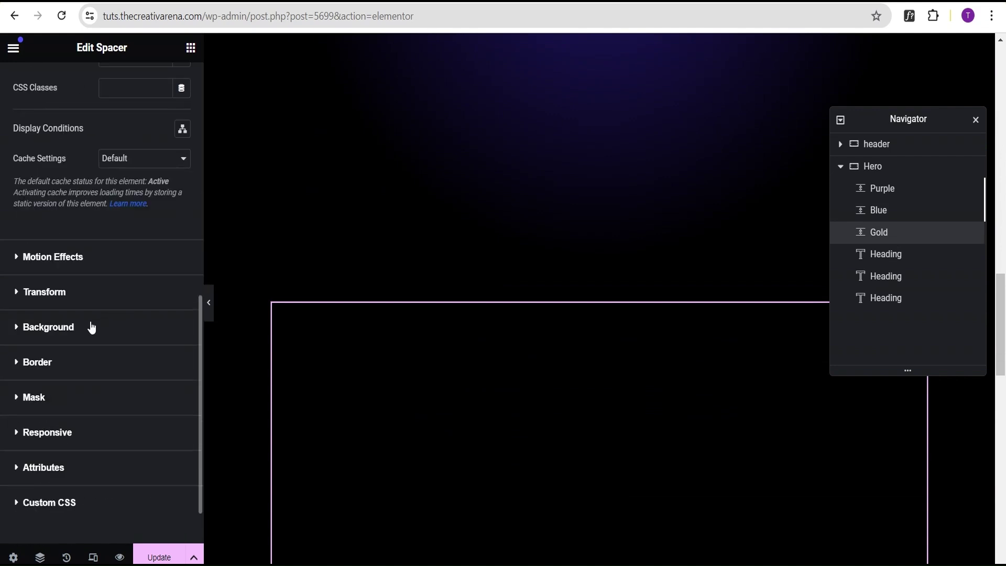
{"action": "left_click", "coordinate": [54, 329]}
{"action": "left_click", "coordinate": [182, 240]}
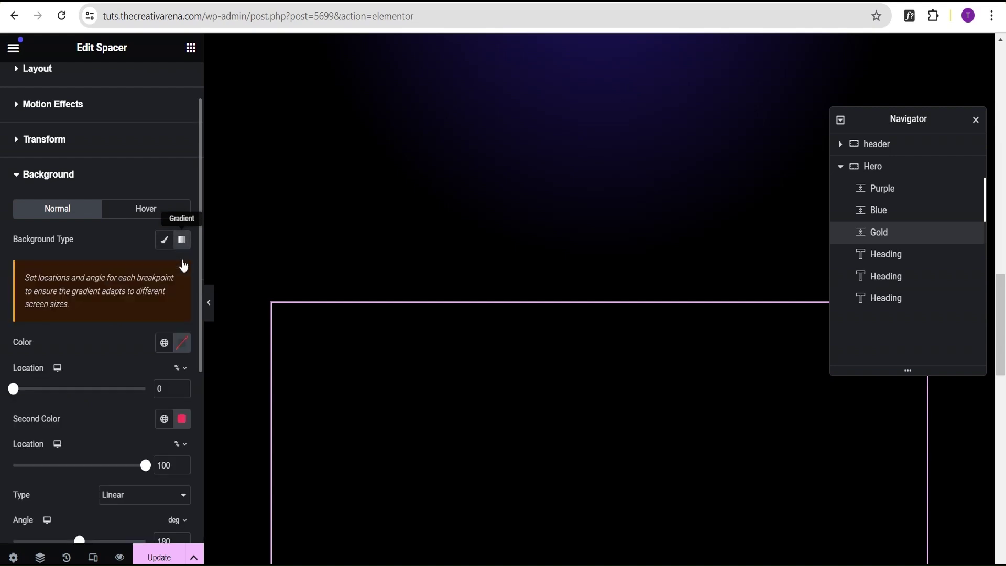
Set the Gold spacer's first gradient color to bb7a28 and lower its opacity to give #BB7A2894.
{"action": "scroll", "coordinate": [123, 359], "scroll_direction": "down", "scroll_amount": 2}
{"action": "left_click", "coordinate": [181, 276]}
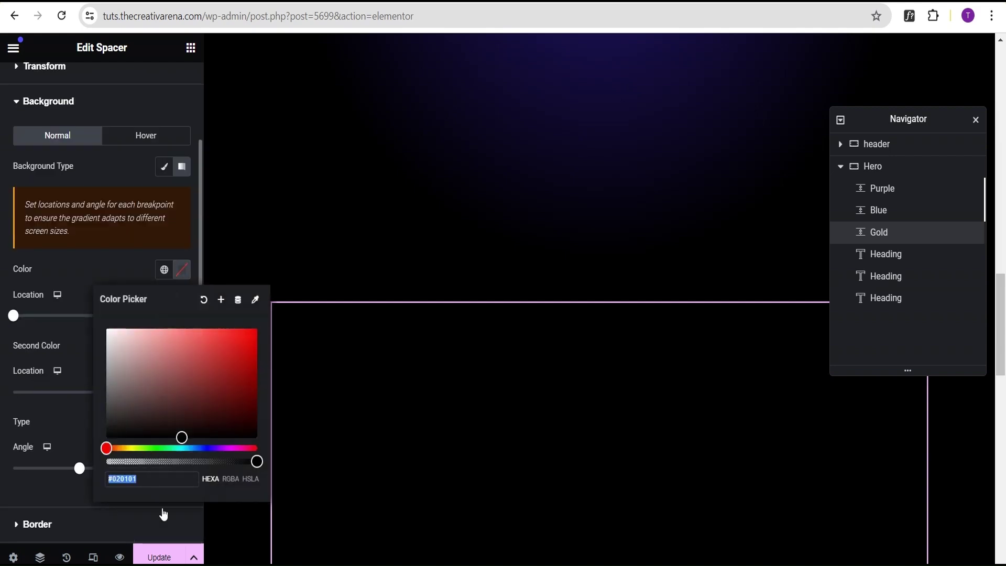
{"action": "type", "text": "bb"}
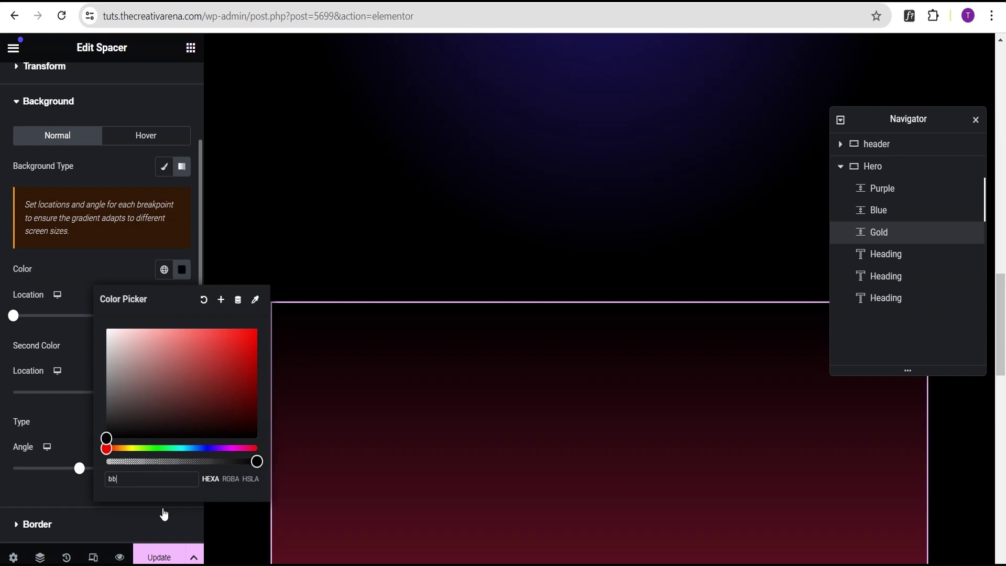
{"action": "type", "text": "7a"}
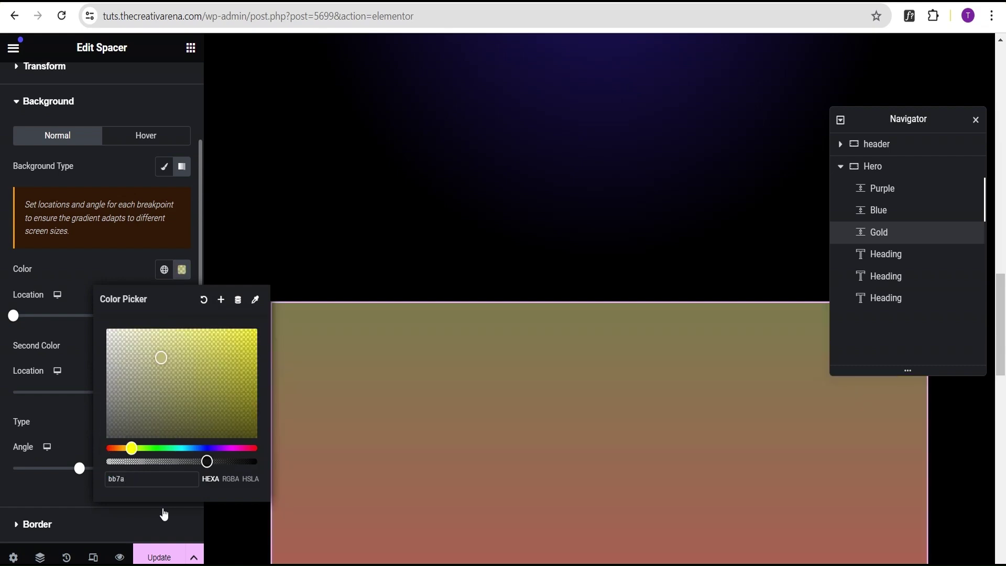
{"action": "type", "text": "28"}
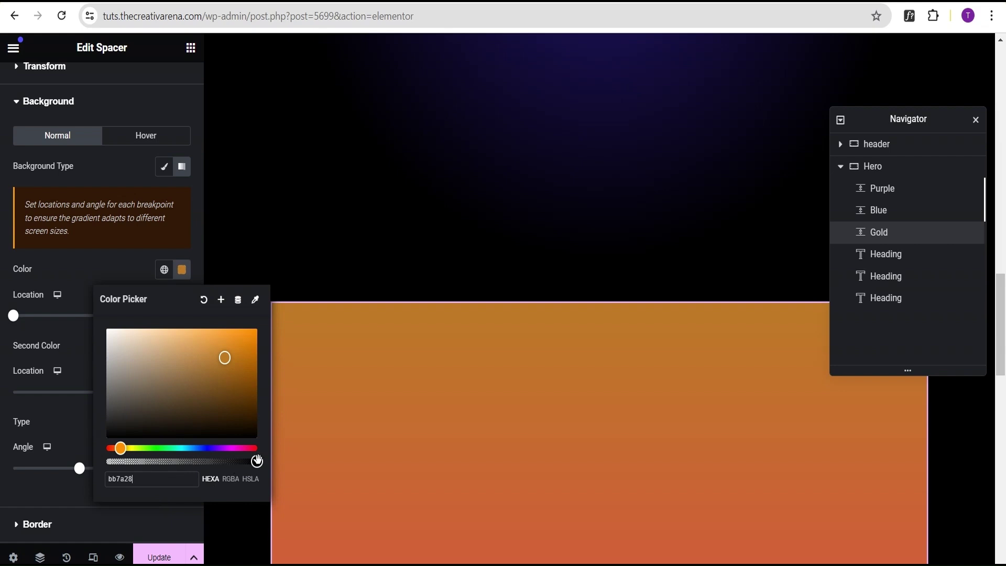
{"action": "left_click_drag", "start_coordinate": [256, 462], "coordinate": [194, 461]}
{"action": "left_click", "coordinate": [73, 341]}
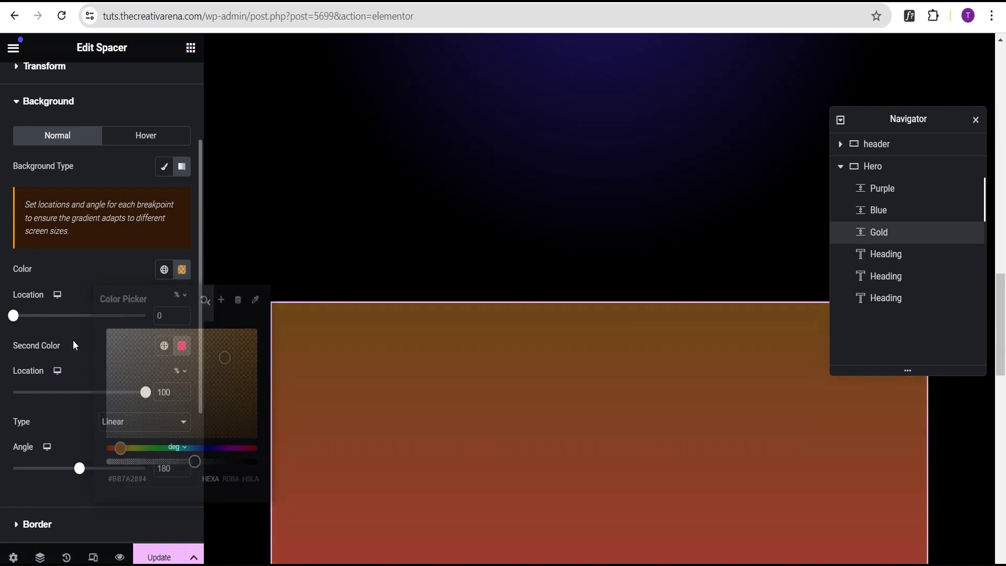
Make the Gold spacer's second gradient color fully transparent, #F2295B00, and set its location to 65%.
{"action": "left_click", "coordinate": [182, 347]}
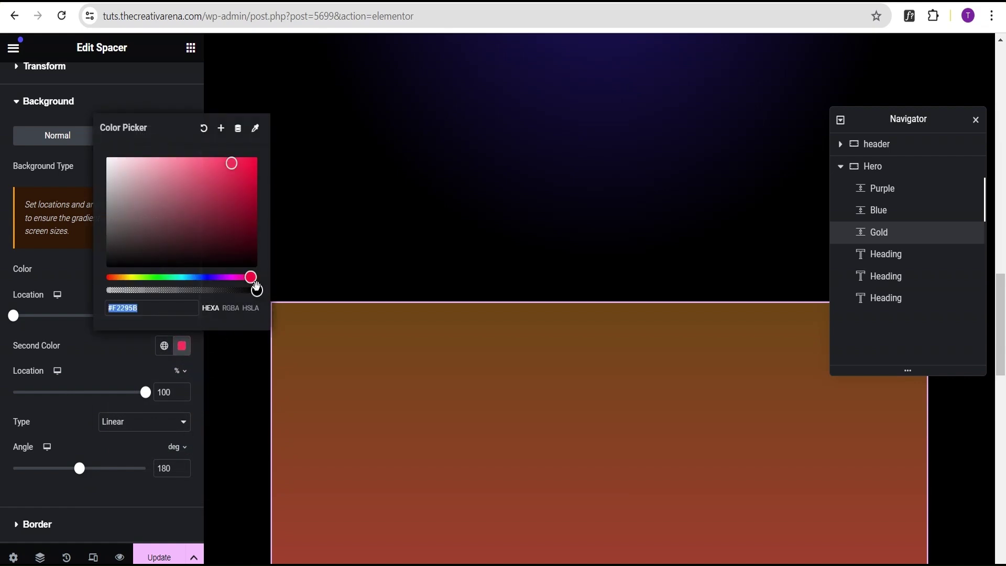
{"action": "left_click_drag", "start_coordinate": [253, 289], "coordinate": [102, 305]}
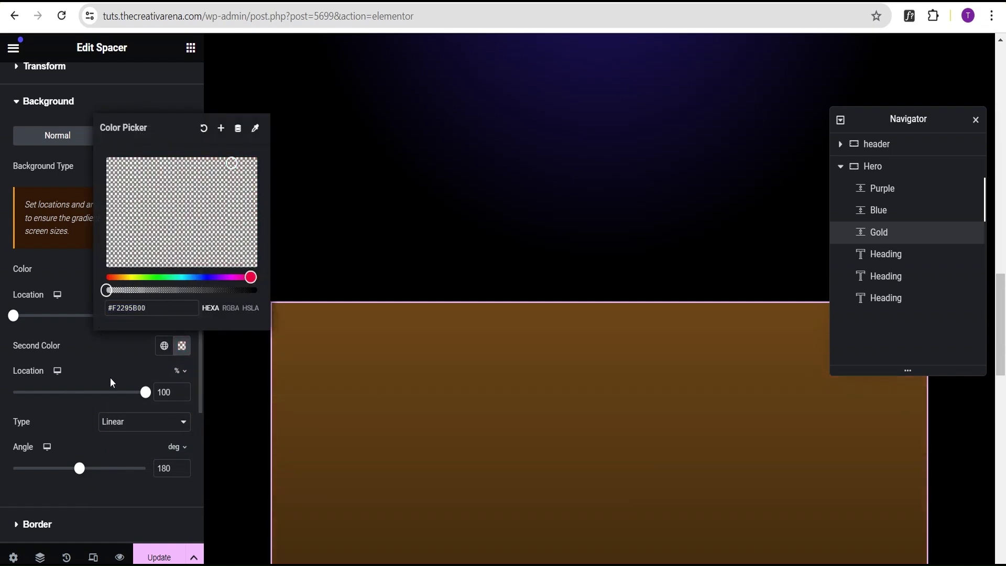
{"action": "double_click", "coordinate": [167, 391]}
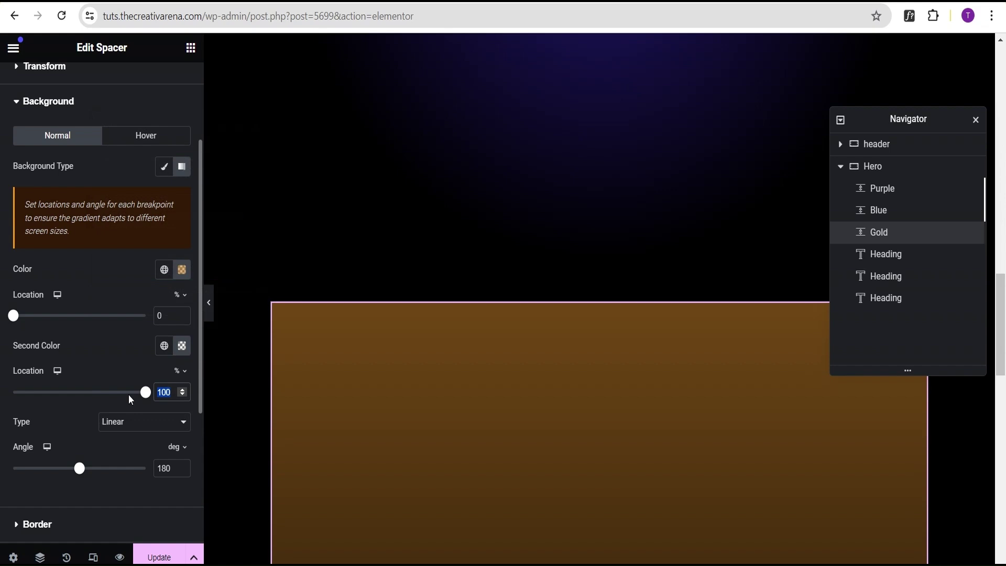
{"action": "type", "text": "65"}
Change the Gold spacer's gradient type to Radial.
{"action": "left_click", "coordinate": [134, 425]}
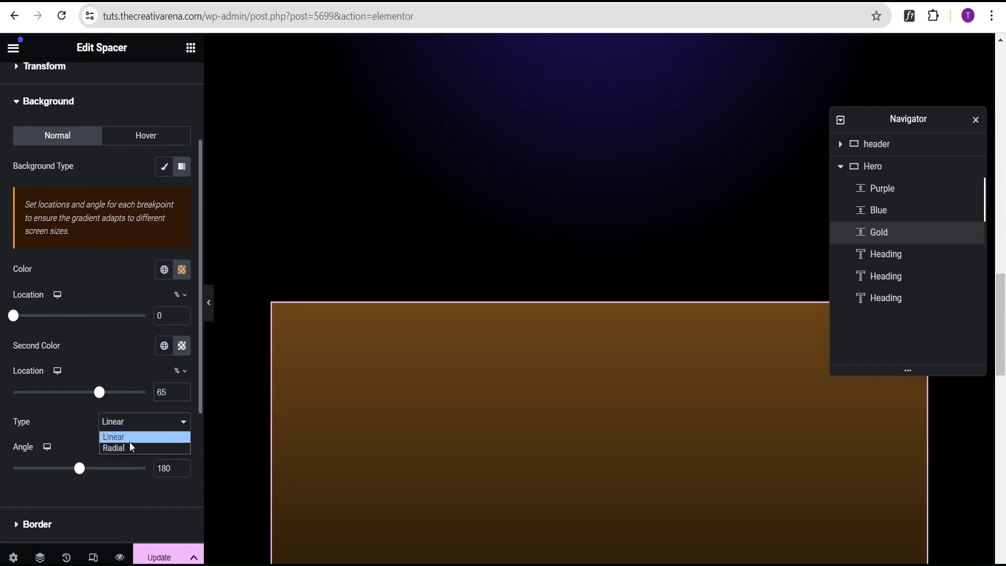
{"action": "left_click", "coordinate": [128, 444]}
{"action": "scroll", "coordinate": [472, 349], "scroll_direction": "down", "scroll_amount": 5}
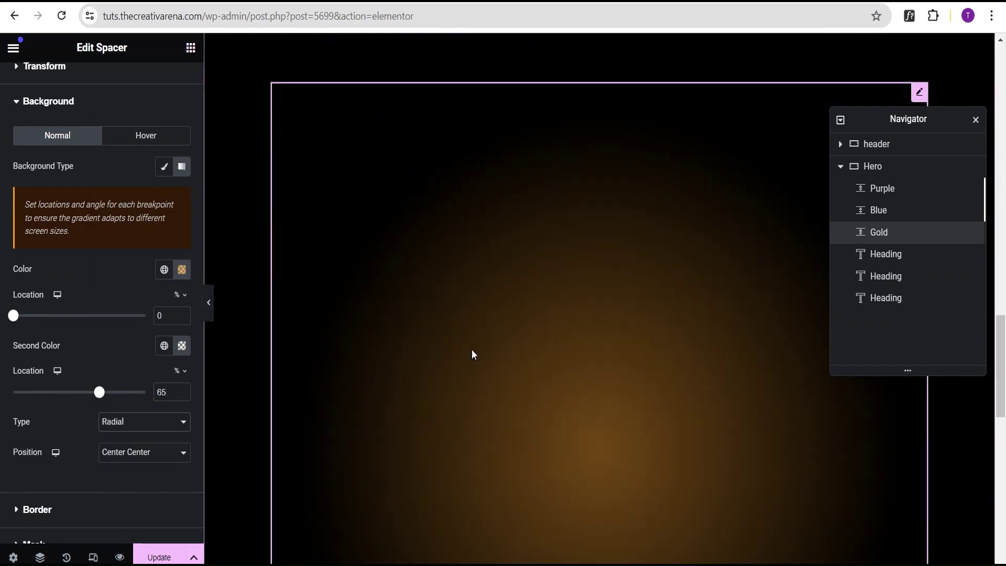
Set the Purple spacer's position to Absolute with a vertical offset of -500 px.
{"action": "scroll", "coordinate": [470, 347], "scroll_direction": "up", "scroll_amount": 15}
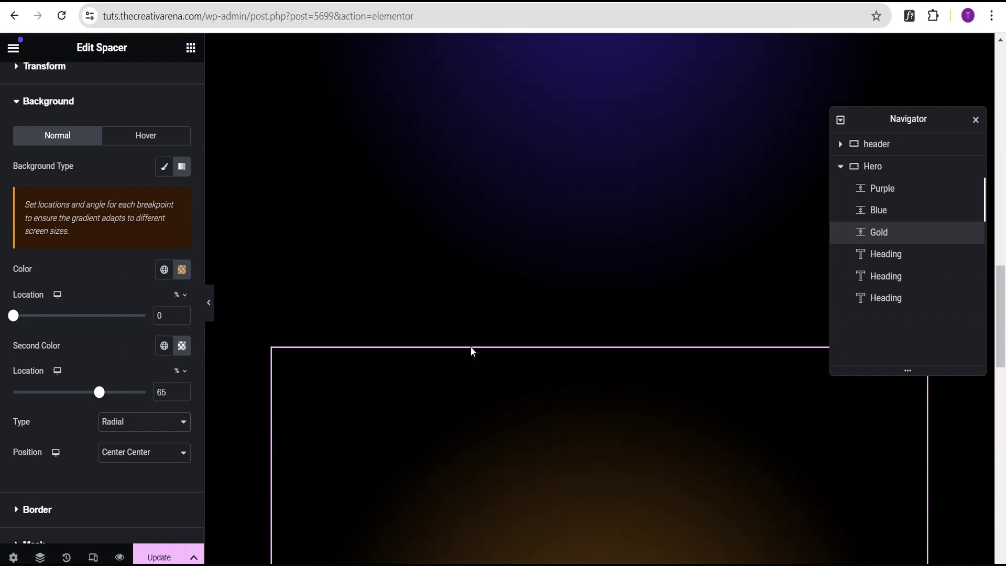
{"action": "scroll", "coordinate": [470, 346], "scroll_direction": "up", "scroll_amount": 5}
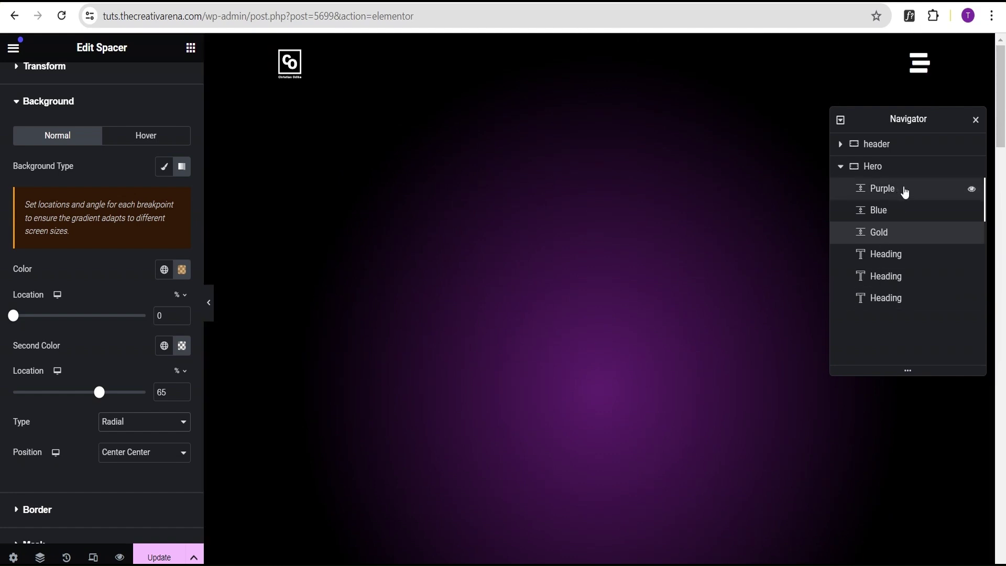
{"action": "left_click", "coordinate": [903, 191]}
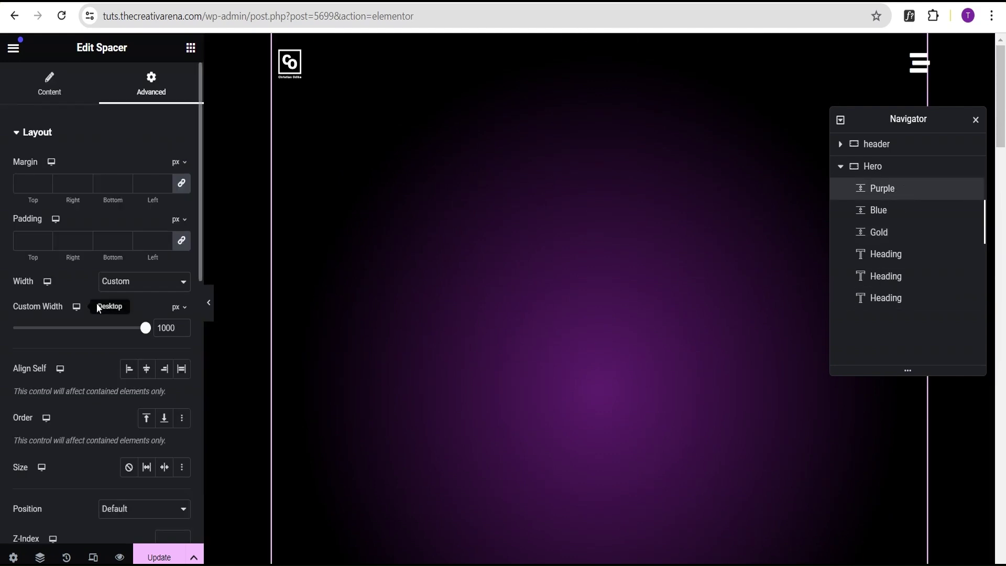
{"action": "scroll", "coordinate": [111, 322], "scroll_direction": "down", "scroll_amount": 4}
{"action": "left_click", "coordinate": [123, 290]}
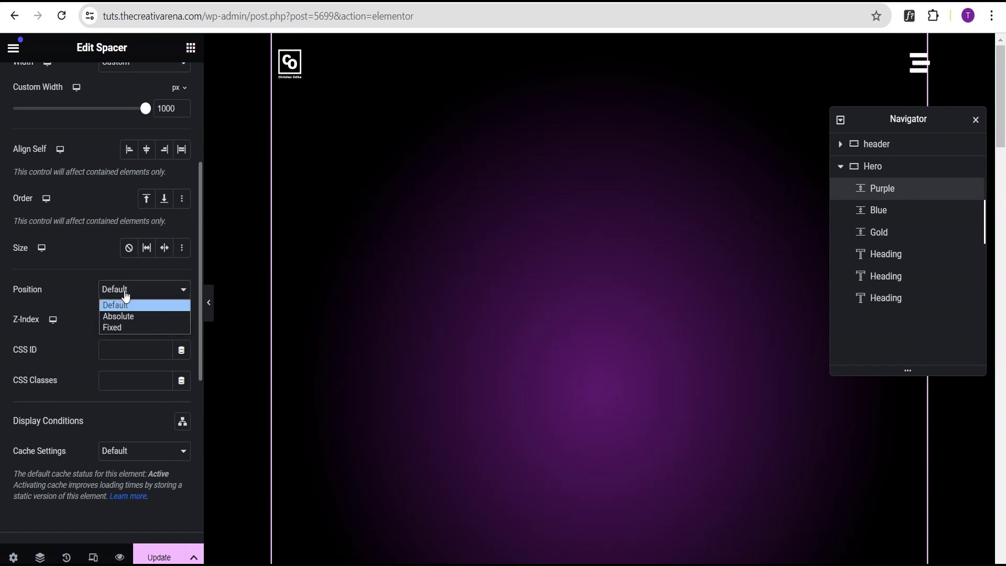
{"action": "left_click", "coordinate": [123, 316]}
{"action": "scroll", "coordinate": [123, 315], "scroll_direction": "down", "scroll_amount": 4}
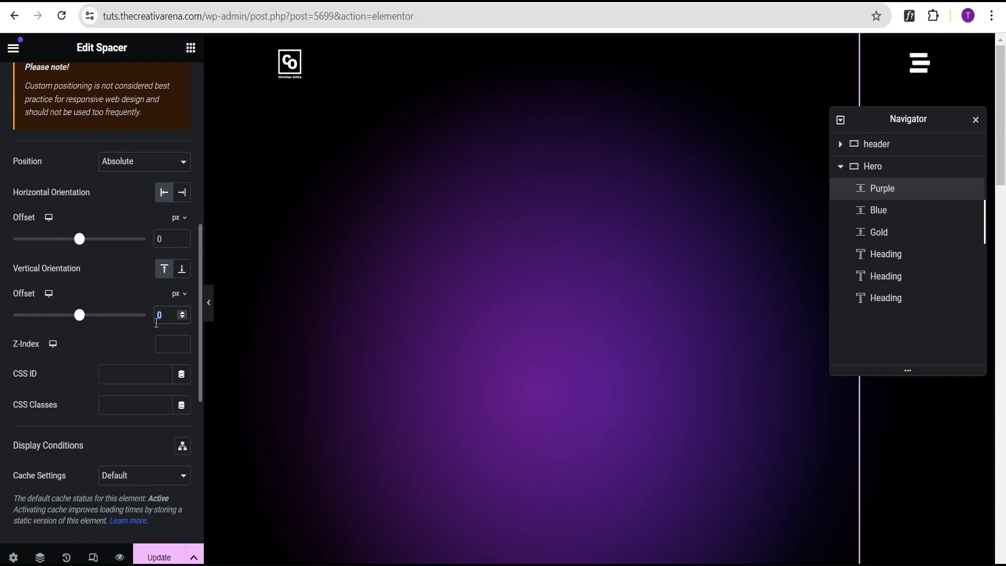
{"action": "type", "text": "-500"}
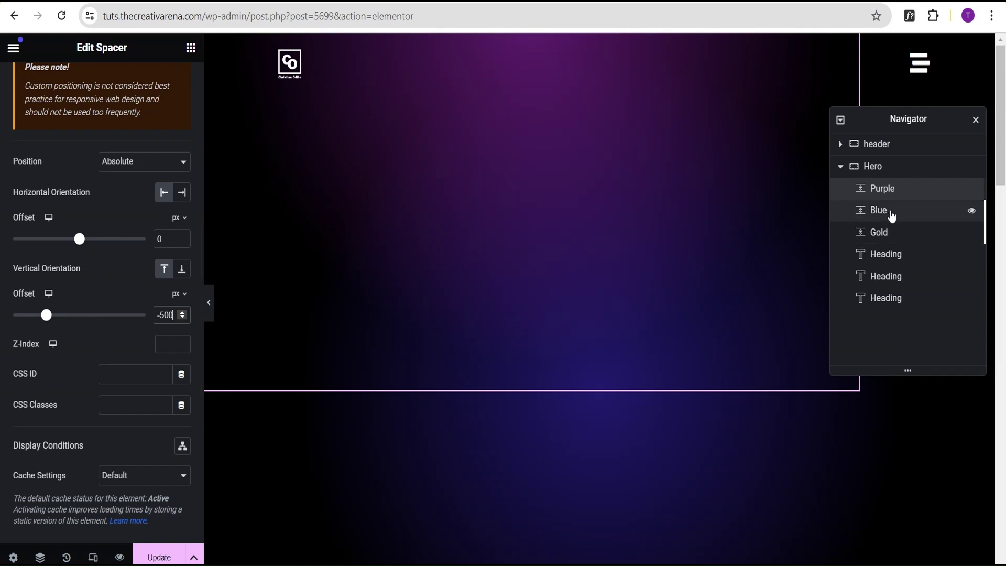
Set the Blue spacer's position to Absolute with its horizontal orientation set to Right.
{"action": "left_click", "coordinate": [890, 214]}
{"action": "scroll", "coordinate": [97, 242], "scroll_direction": "down", "scroll_amount": 4}
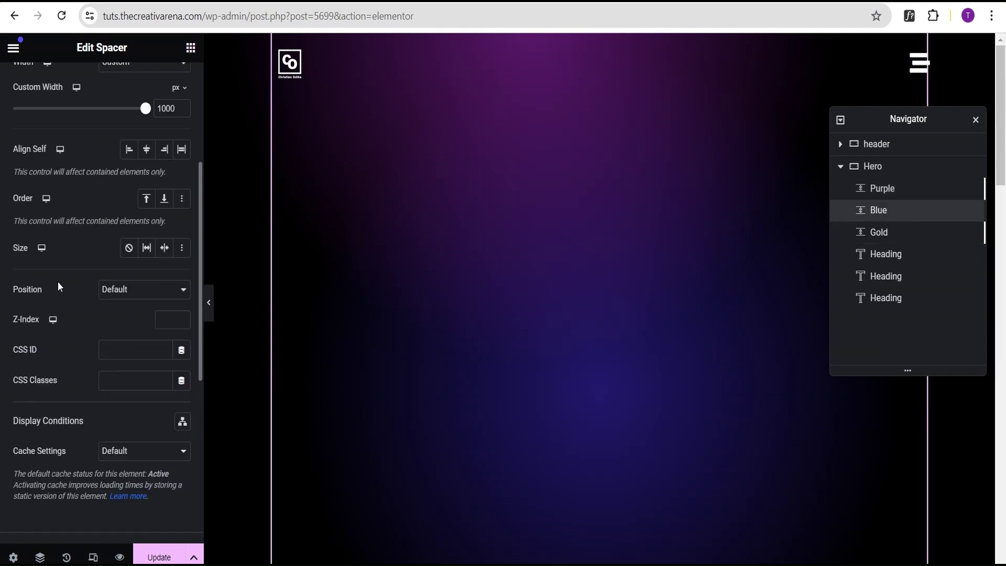
{"action": "left_click", "coordinate": [127, 289]}
{"action": "left_click", "coordinate": [127, 314]}
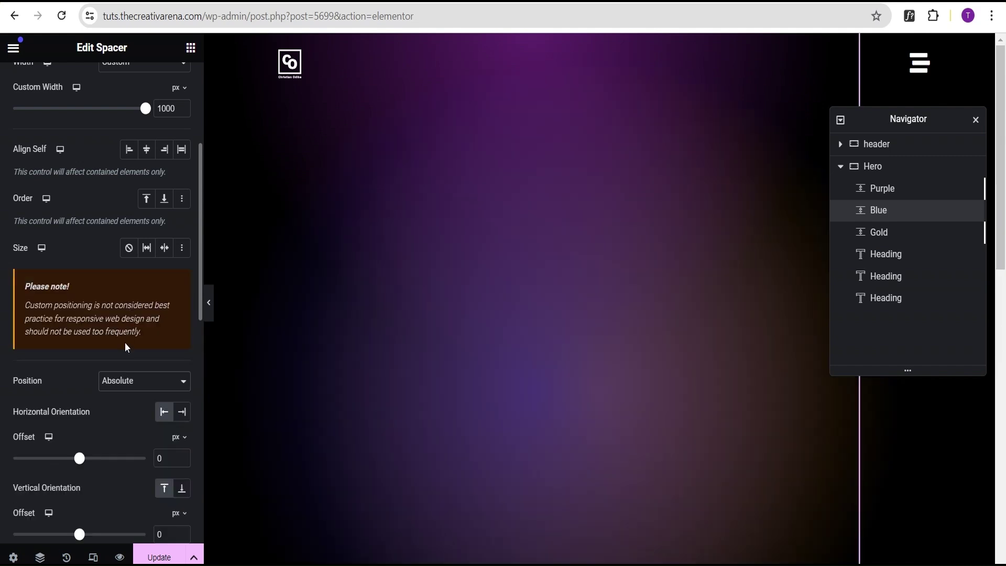
{"action": "scroll", "coordinate": [116, 348], "scroll_direction": "down", "scroll_amount": 1}
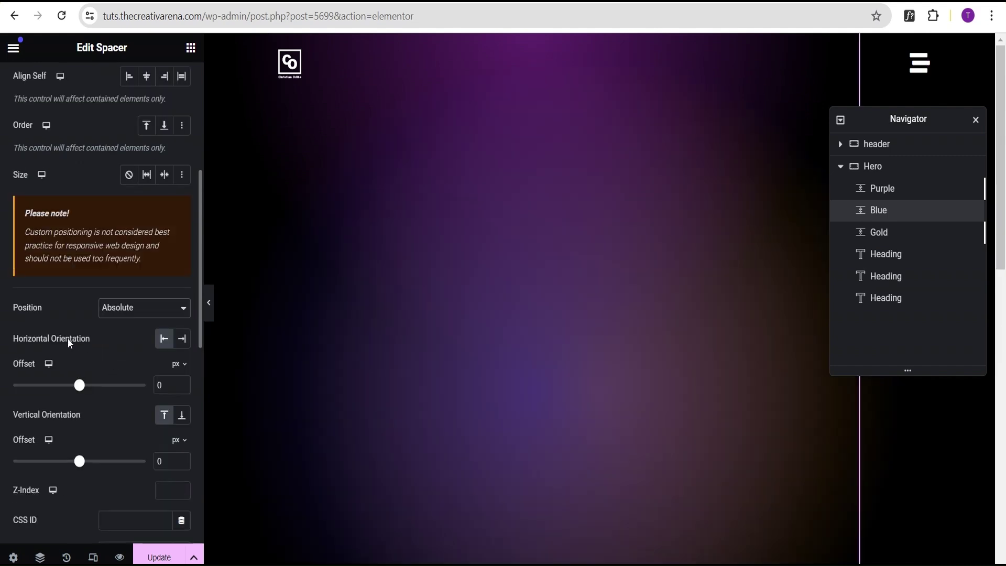
{"action": "left_click", "coordinate": [183, 339]}
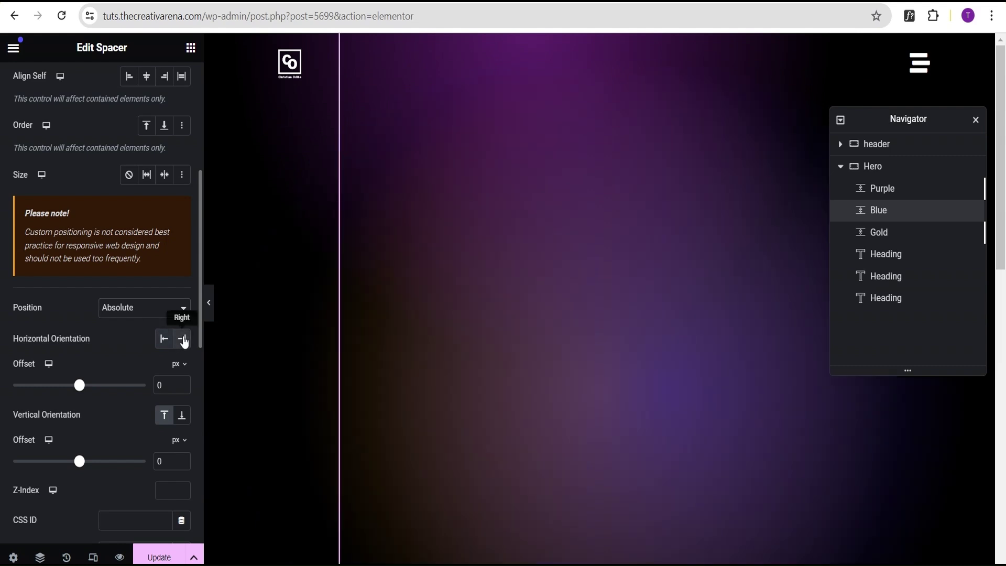
Set the Blue spacer's horizontal offset to -500 px and clear its vertical offset.
{"action": "scroll", "coordinate": [123, 356], "scroll_direction": "down", "scroll_amount": 1}
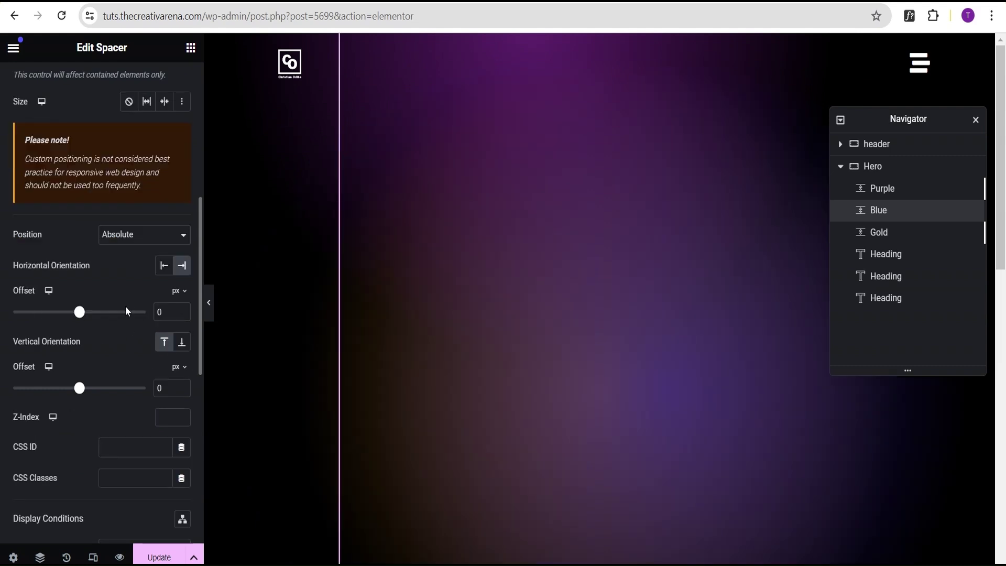
{"action": "double_click", "coordinate": [160, 313]}
{"action": "type", "text": "-500"}
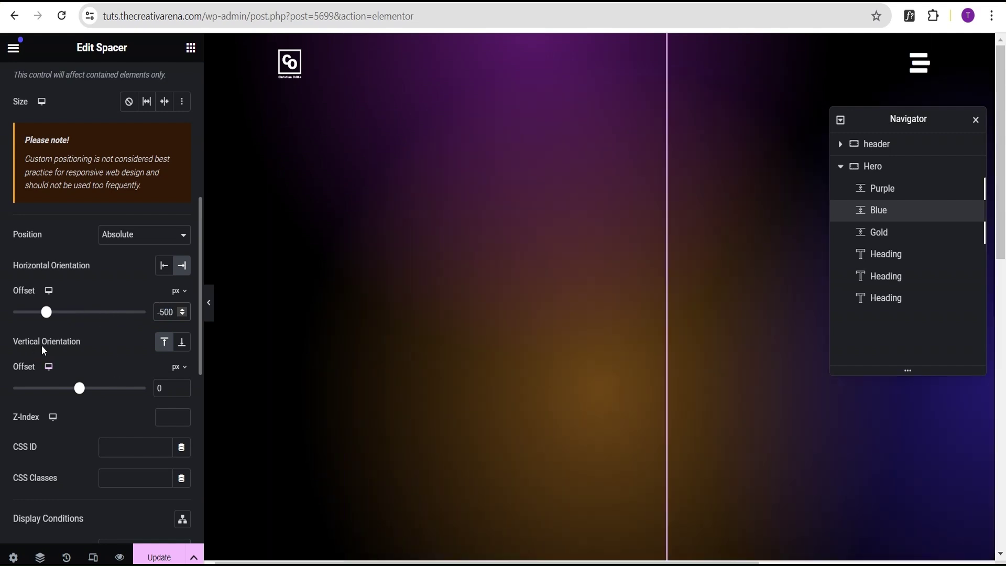
{"action": "double_click", "coordinate": [160, 388]}
{"action": "key", "text": "BackSpace"}
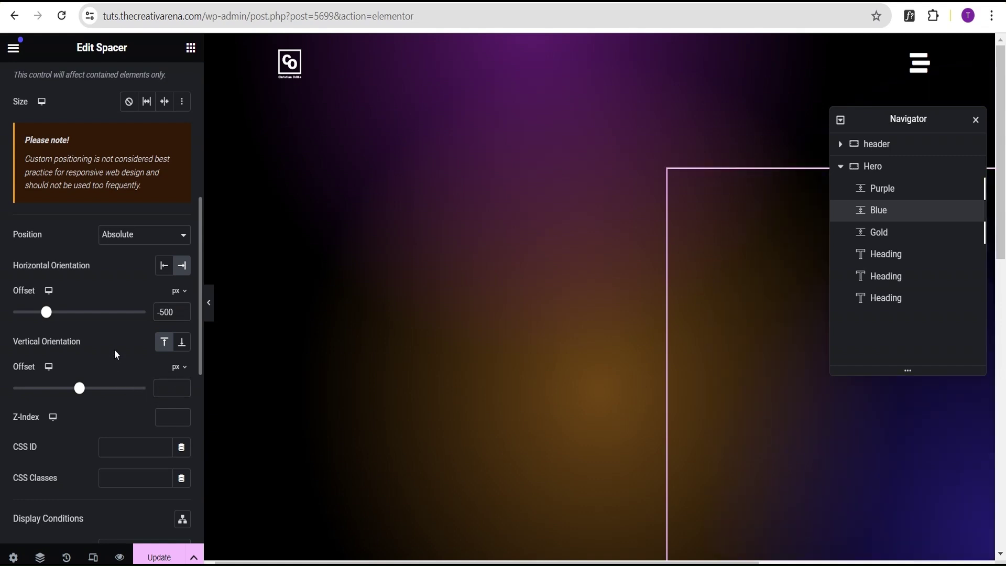
Set the Gold spacer's position to Absolute with Bottom vertical orientation and a vertical offset of -500 px.
{"action": "left_click", "coordinate": [914, 237]}
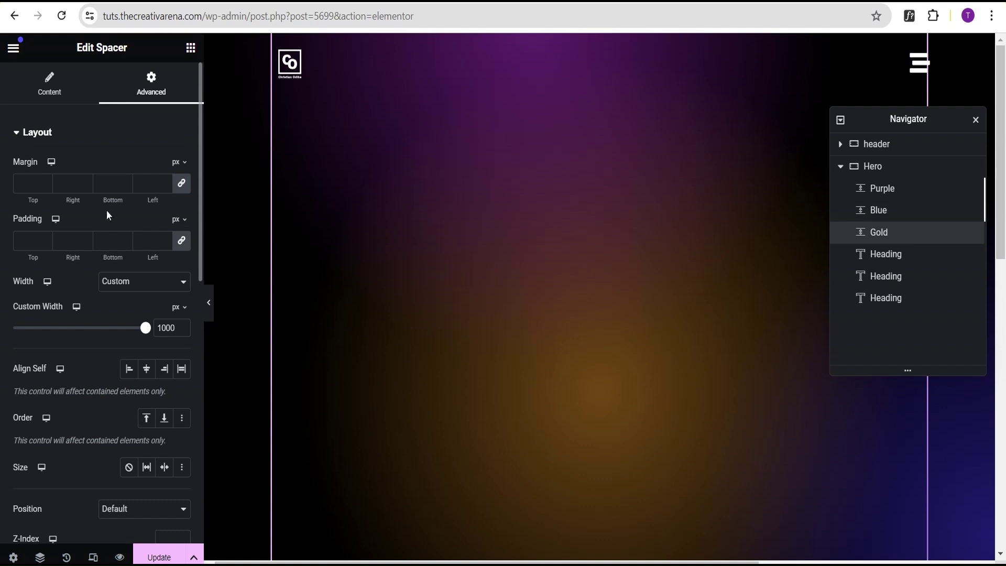
{"action": "scroll", "coordinate": [134, 209], "scroll_direction": "down", "scroll_amount": 2}
{"action": "scroll", "coordinate": [71, 335], "scroll_direction": "down", "scroll_amount": 1}
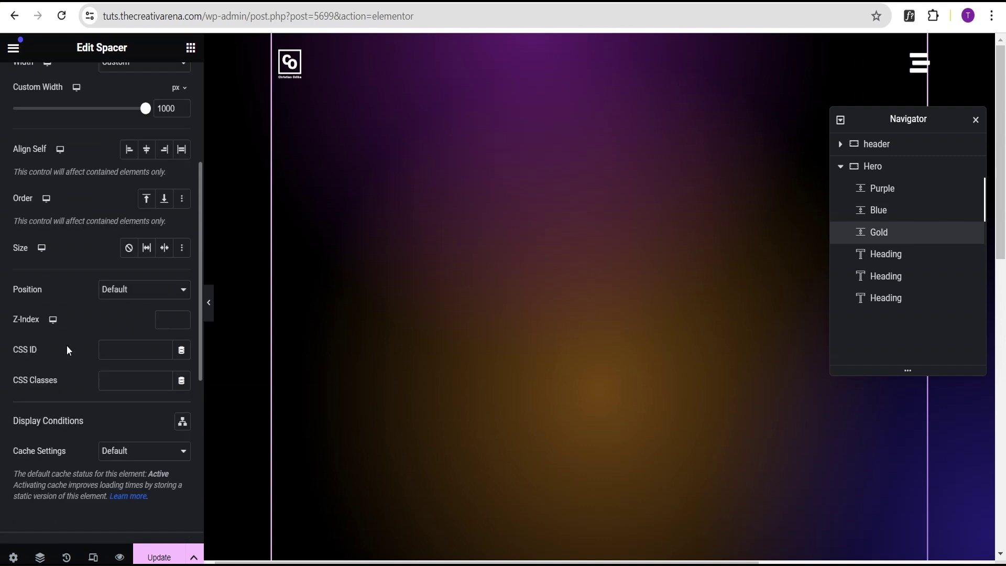
{"action": "left_click", "coordinate": [137, 289]}
{"action": "left_click", "coordinate": [132, 313]}
{"action": "scroll", "coordinate": [92, 344], "scroll_direction": "down", "scroll_amount": 1}
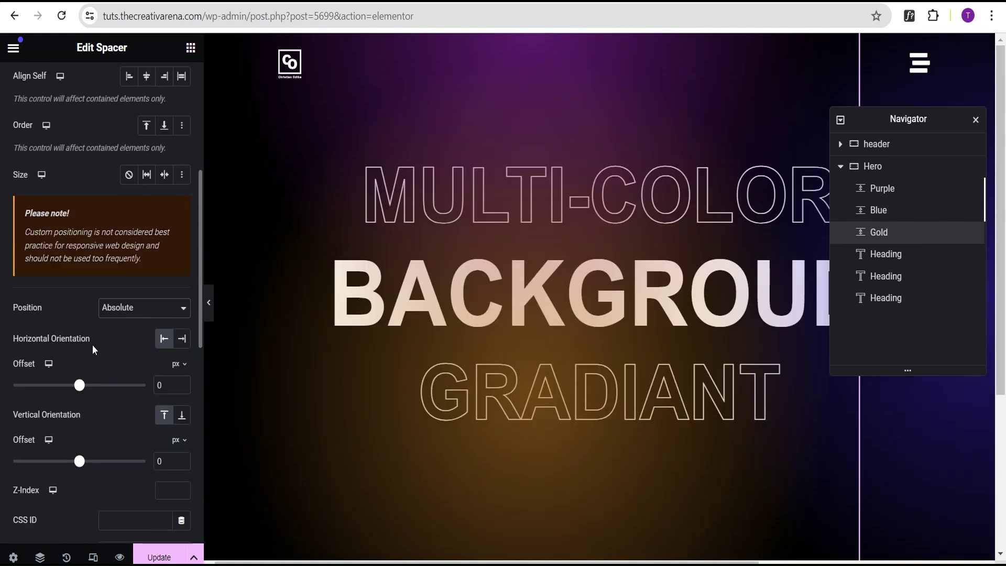
{"action": "scroll", "coordinate": [93, 338], "scroll_direction": "down", "scroll_amount": 1}
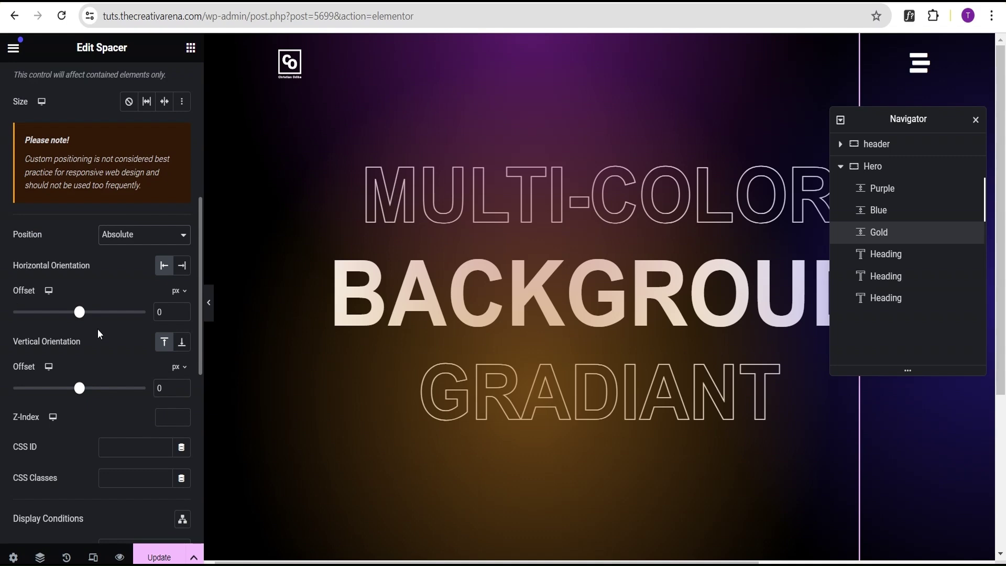
{"action": "scroll", "coordinate": [97, 328], "scroll_direction": "down", "scroll_amount": 1}
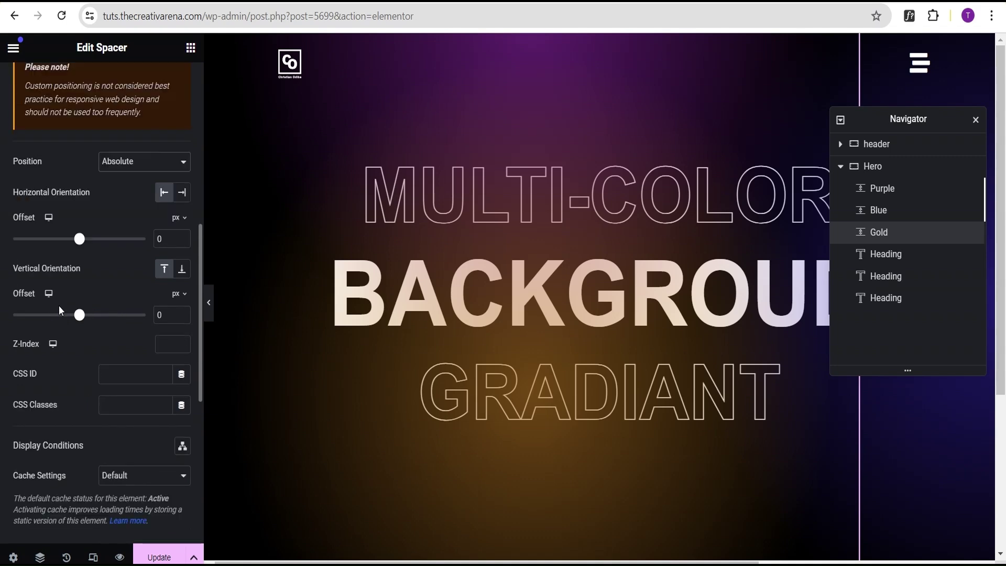
{"action": "left_click", "coordinate": [182, 269]}
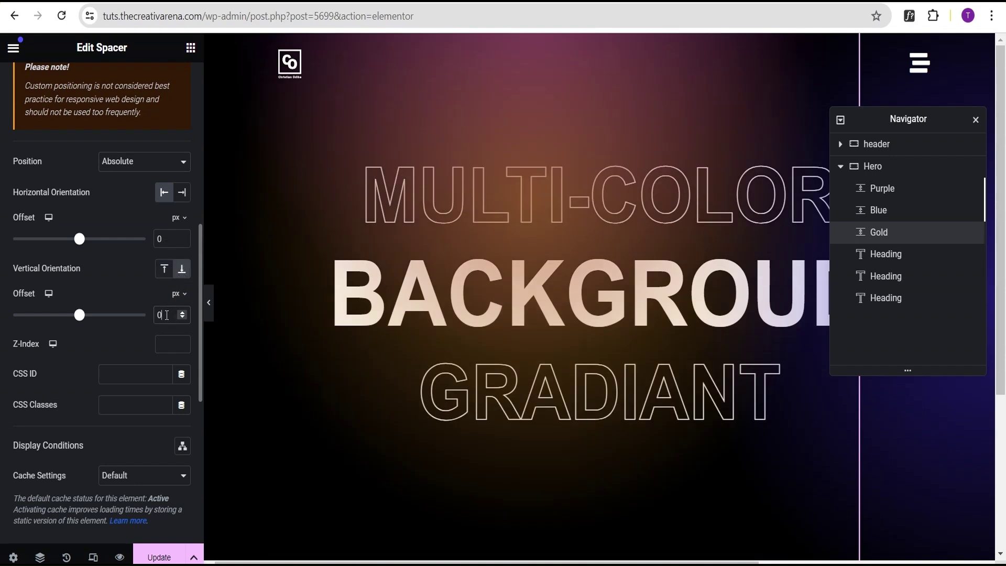
{"action": "type", "text": "-500"}
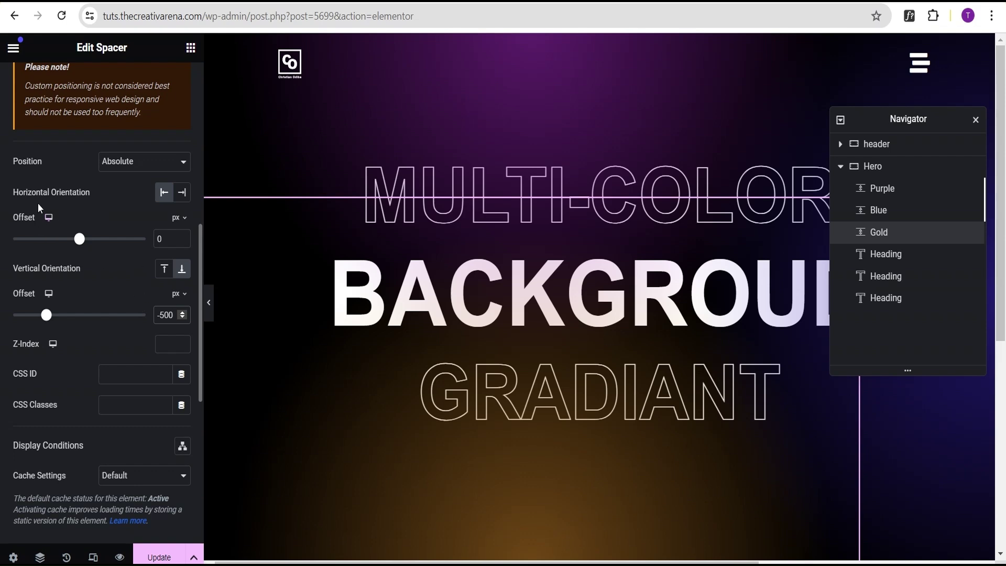
Clear the Gold spacer's horizontal offset and preview the hero section at full width.
{"action": "double_click", "coordinate": [163, 240]}
{"action": "key", "text": "BackSpace"}
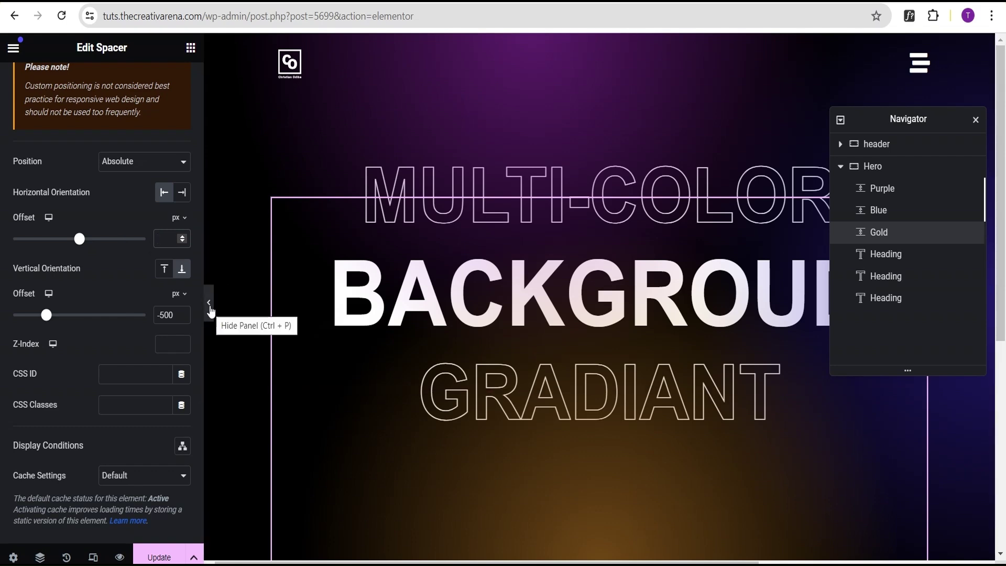
{"action": "left_click", "coordinate": [209, 306]}
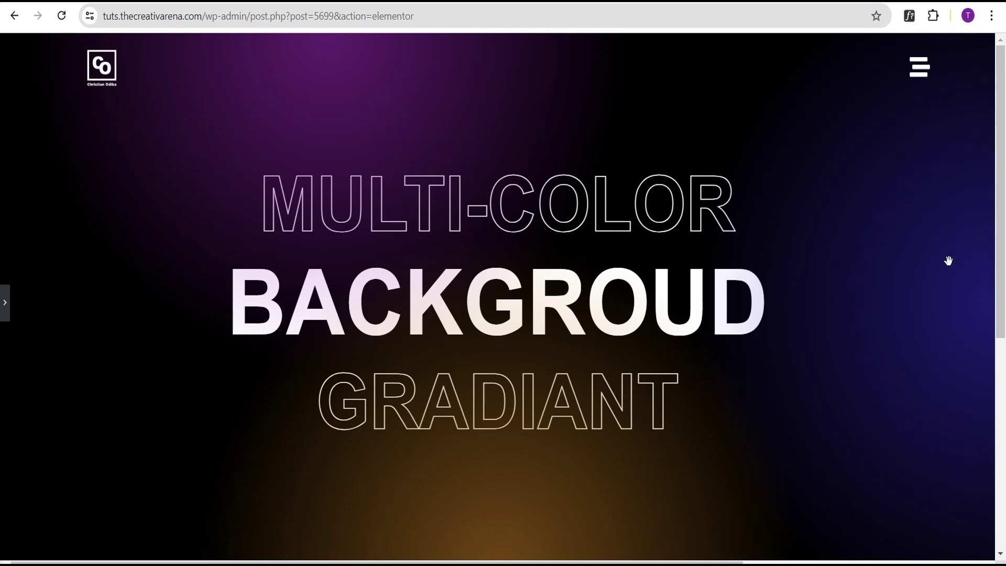
{"action": "left_click", "coordinate": [4, 306]}
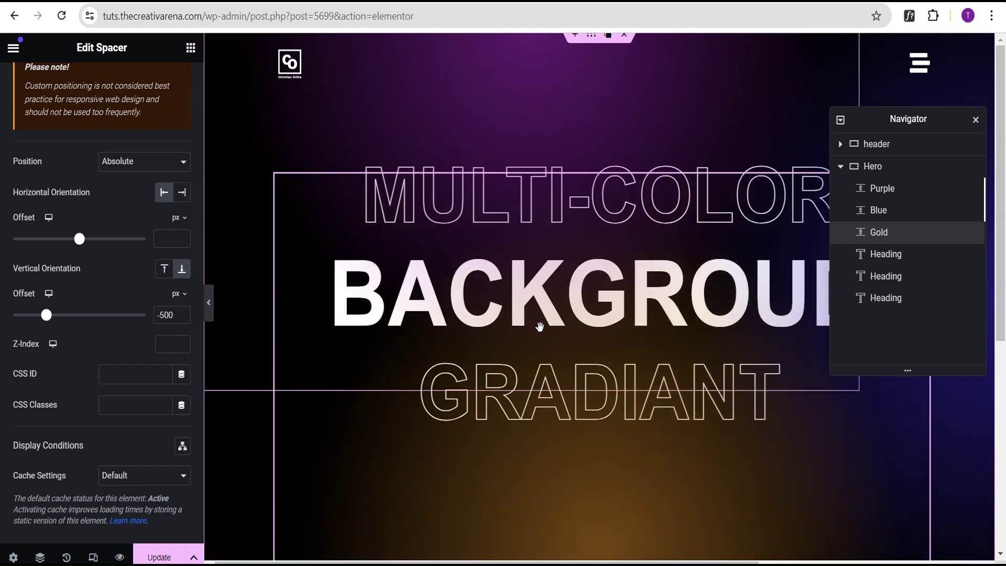
{"action": "left_click_drag", "start_coordinate": [539, 326], "coordinate": [543, 324]}
{"action": "double_click", "coordinate": [164, 239]}
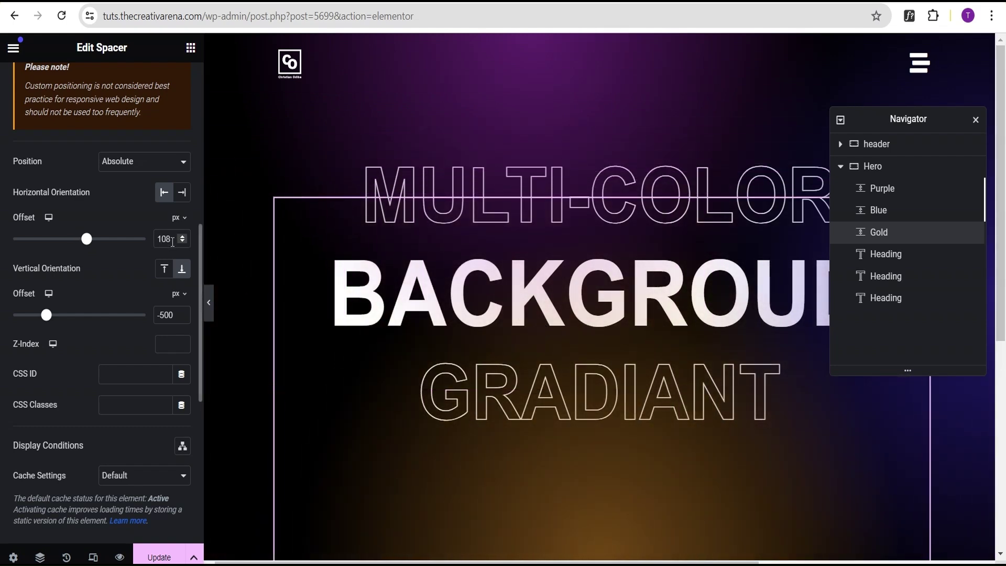
{"action": "key", "text": "BackSpace"}
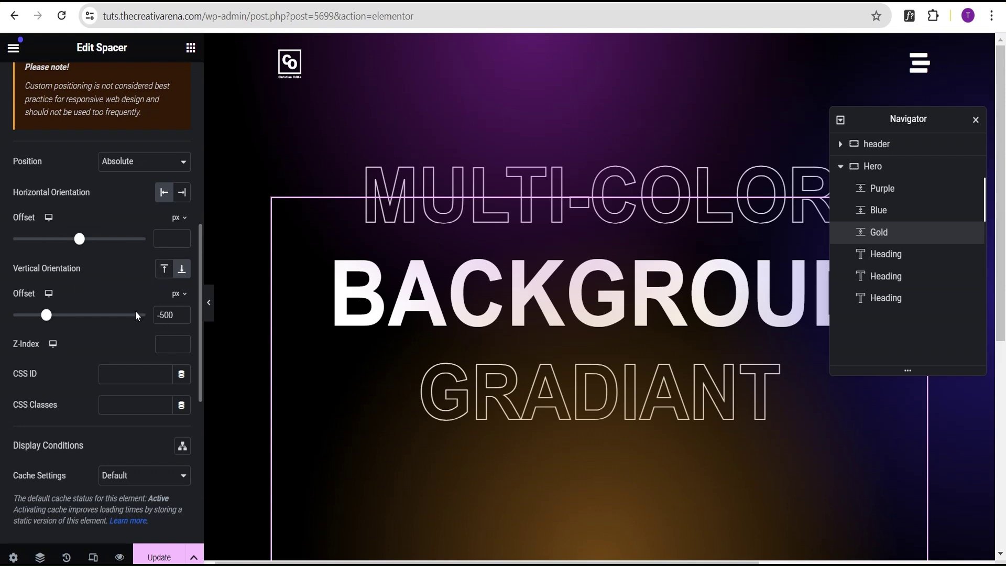
{"action": "left_click", "coordinate": [209, 302]}
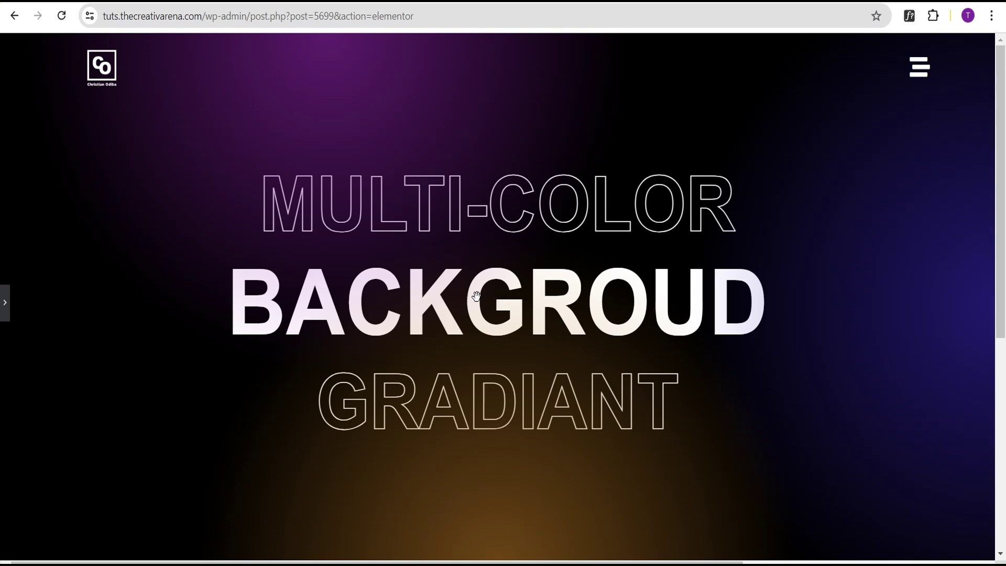
{"action": "left_click", "coordinate": [4, 303]}
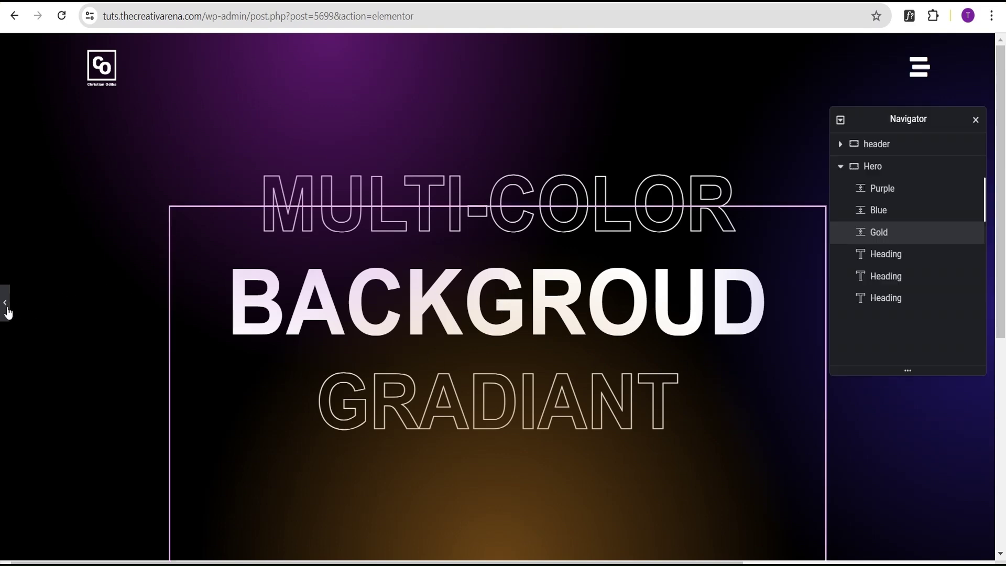
Give each of the three Hero headings a z-index that places it in front of the gradient spacers.
{"action": "left_click", "coordinate": [916, 261]}
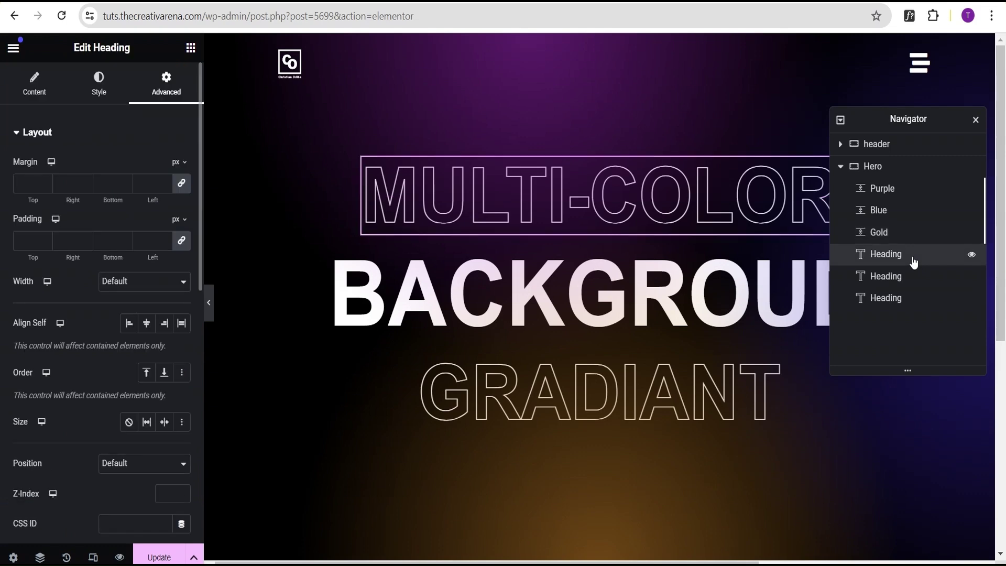
{"action": "scroll", "coordinate": [164, 314], "scroll_direction": "down", "scroll_amount": 3}
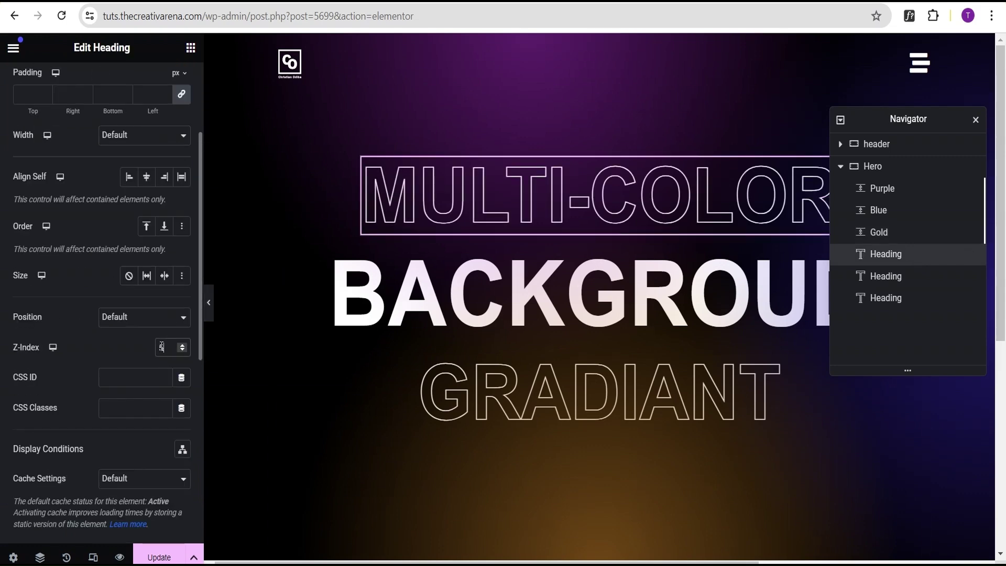
{"action": "left_click", "coordinate": [898, 276]}
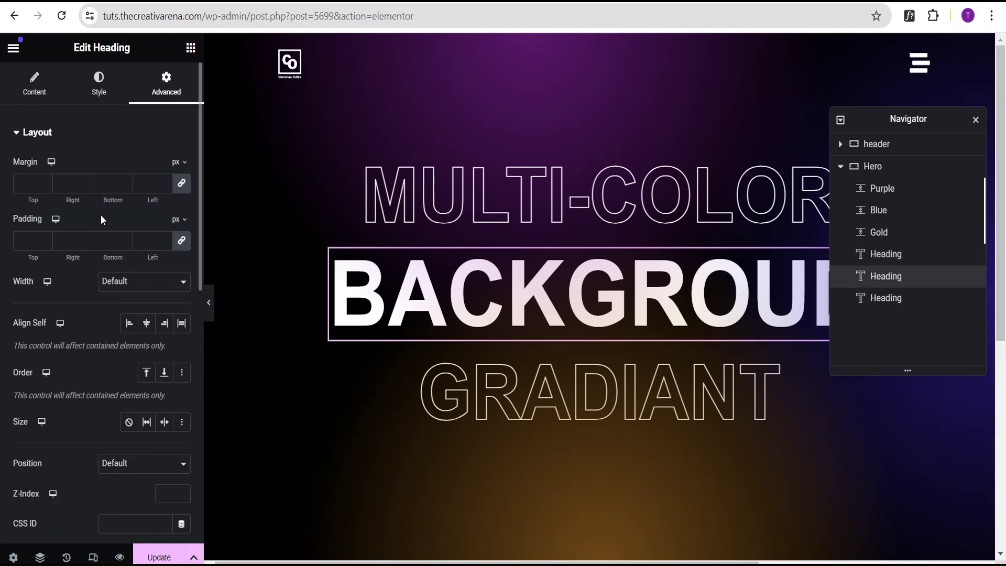
{"action": "scroll", "coordinate": [120, 236], "scroll_direction": "down", "scroll_amount": 4}
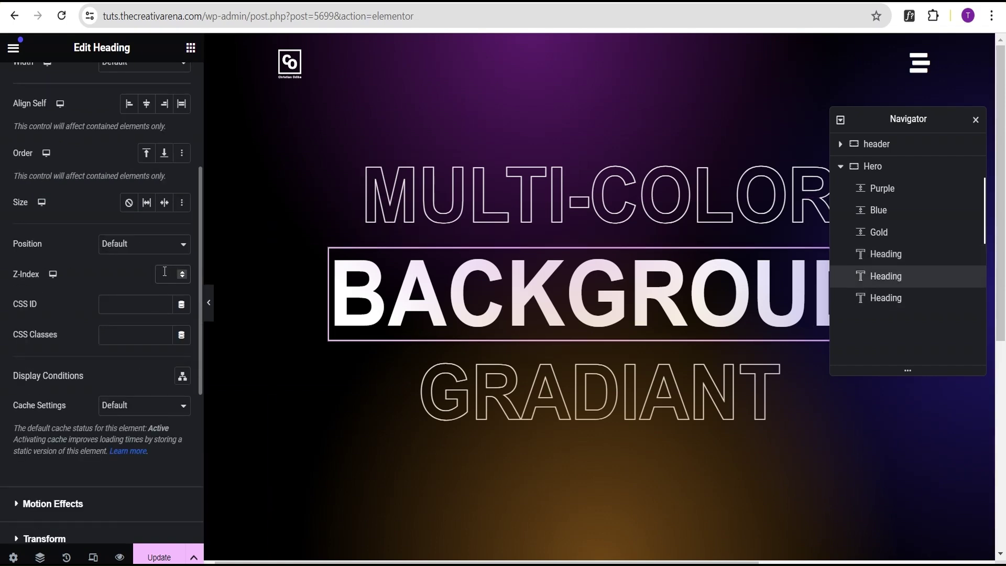
{"action": "left_click", "coordinate": [889, 299]}
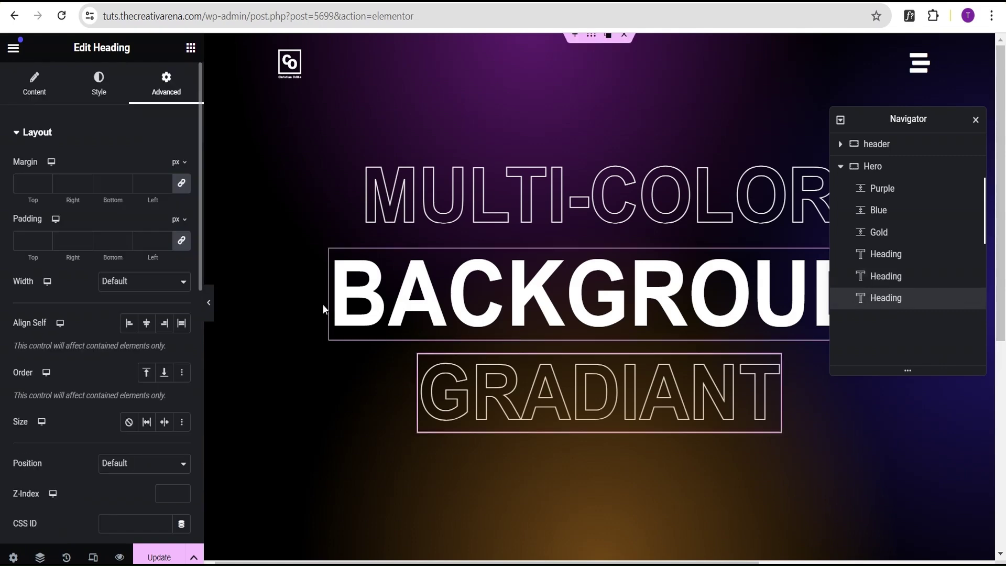
{"action": "scroll", "coordinate": [137, 272], "scroll_direction": "down", "scroll_amount": 3}
{"action": "left_click", "coordinate": [168, 346]}
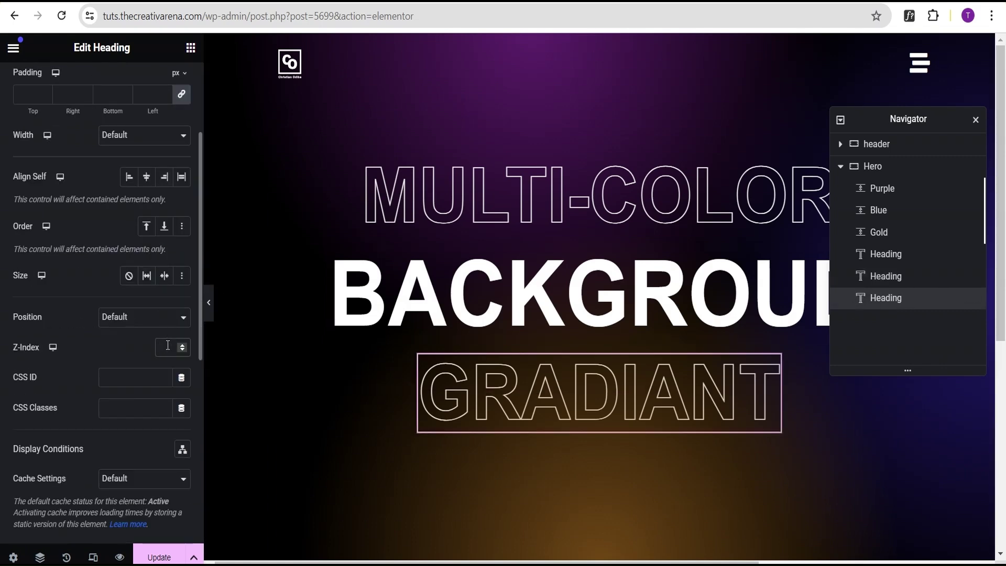
{"action": "left_click", "coordinate": [215, 315]}
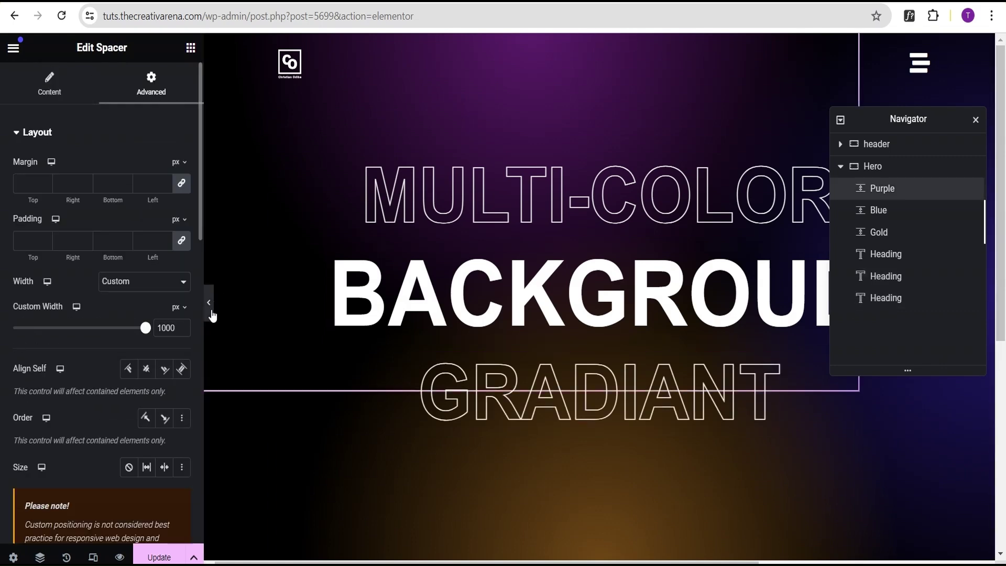
Inspect the page at full width around the Hero container's lower and right edges for gradient overflow.
{"action": "left_click", "coordinate": [209, 310]}
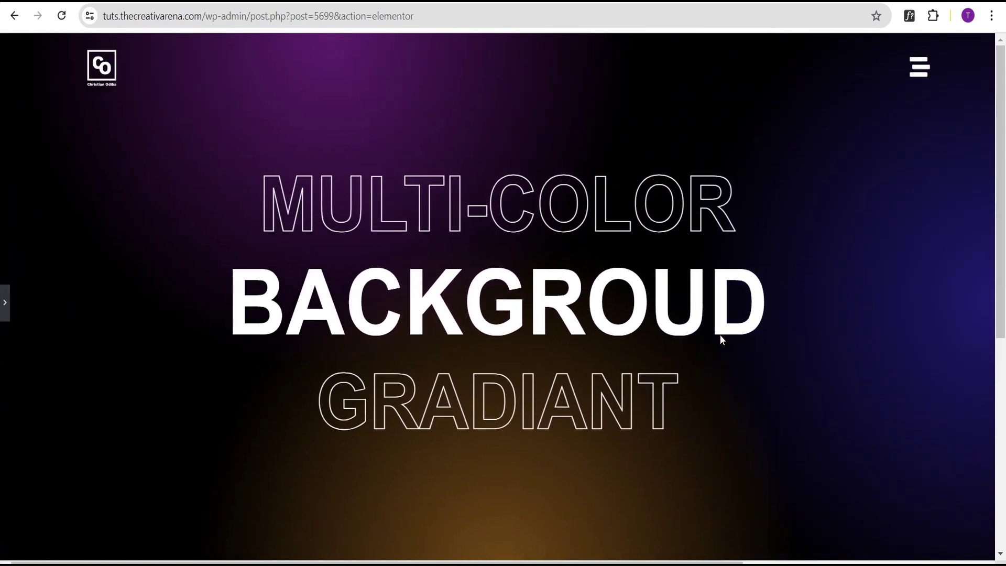
{"action": "scroll", "coordinate": [733, 334], "scroll_direction": "down", "scroll_amount": 2}
{"action": "scroll", "coordinate": [743, 327], "scroll_direction": "up", "scroll_amount": 2}
{"action": "scroll", "coordinate": [744, 328], "scroll_direction": "down", "scroll_amount": 3}
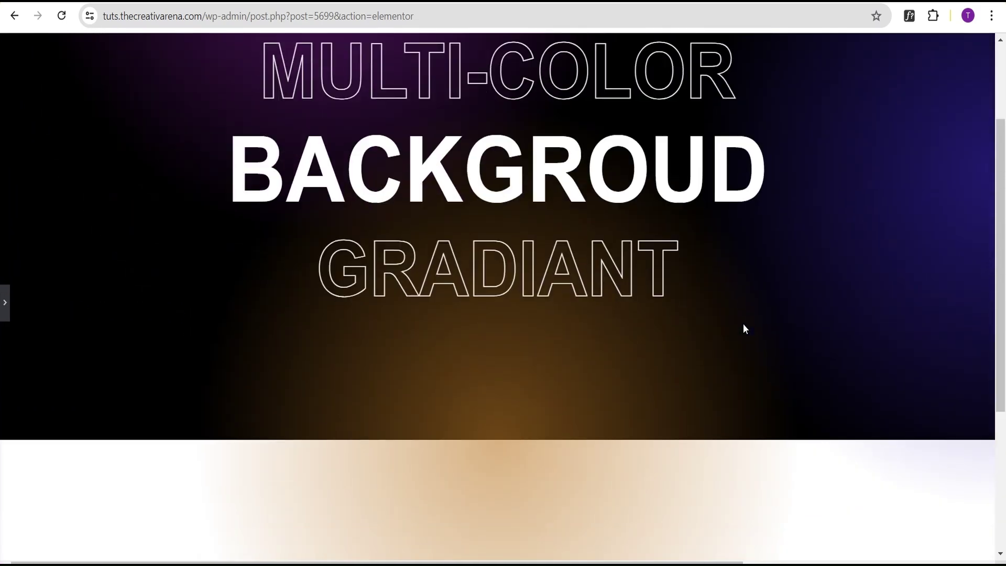
{"action": "scroll", "coordinate": [744, 329], "scroll_direction": "up", "scroll_amount": 3}
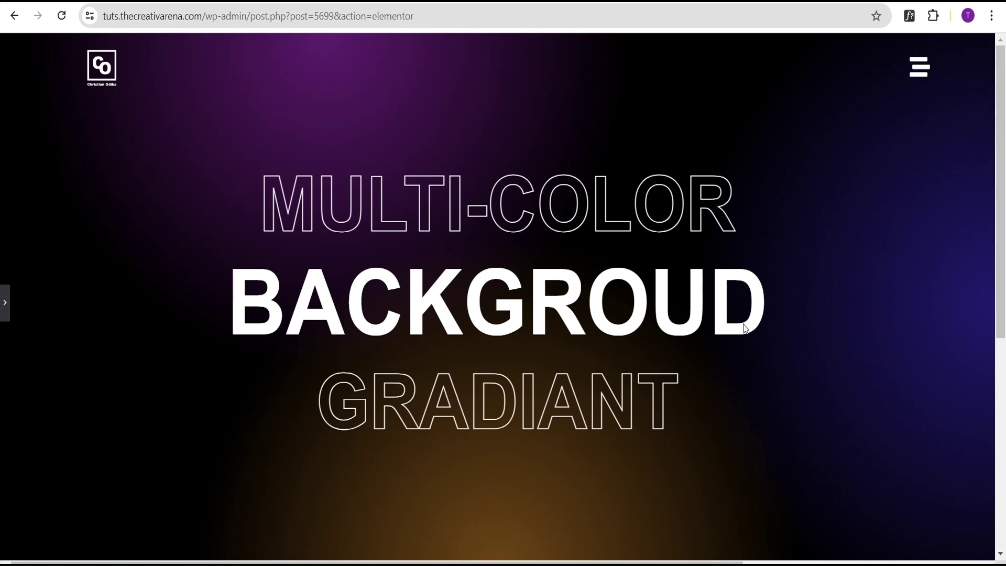
{"action": "scroll", "coordinate": [744, 328], "scroll_direction": "down", "scroll_amount": 3}
{"action": "scroll", "coordinate": [743, 328], "scroll_direction": "up", "scroll_amount": 3}
{"action": "scroll", "coordinate": [742, 328], "scroll_direction": "down", "scroll_amount": 3}
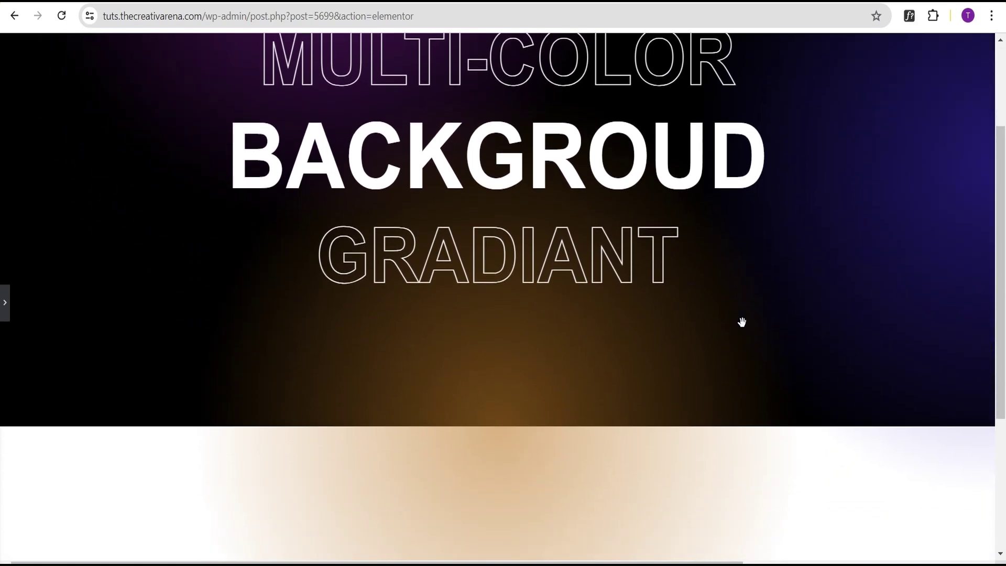
{"action": "left_click_drag", "start_coordinate": [688, 562], "coordinate": [927, 561]}
{"action": "scroll", "coordinate": [680, 456], "scroll_direction": "up", "scroll_amount": 2}
{"action": "scroll", "coordinate": [639, 447], "scroll_direction": "down", "scroll_amount": 1}
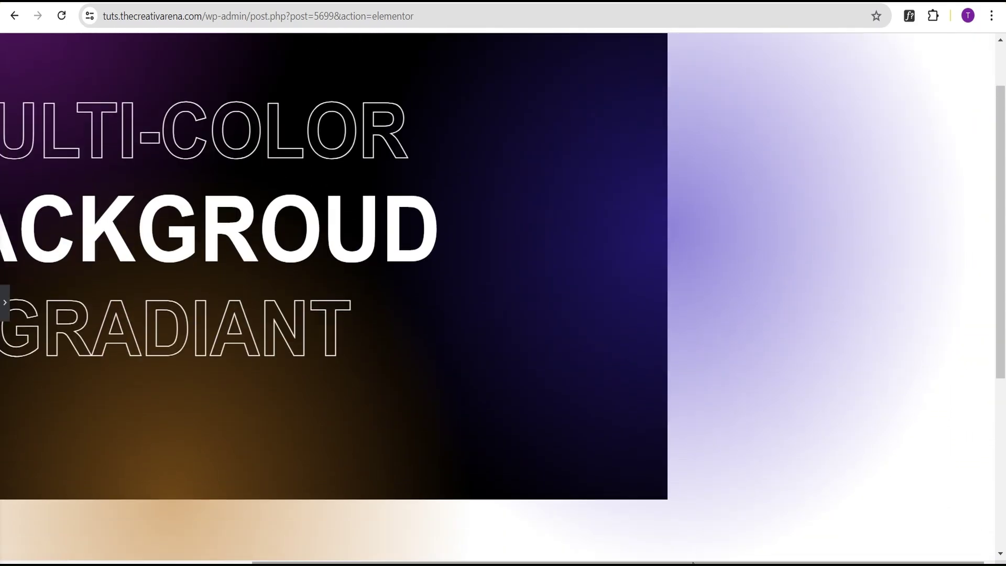
{"action": "left_click_drag", "start_coordinate": [669, 562], "coordinate": [433, 563]}
{"action": "scroll", "coordinate": [635, 431], "scroll_direction": "up", "scroll_amount": 2}
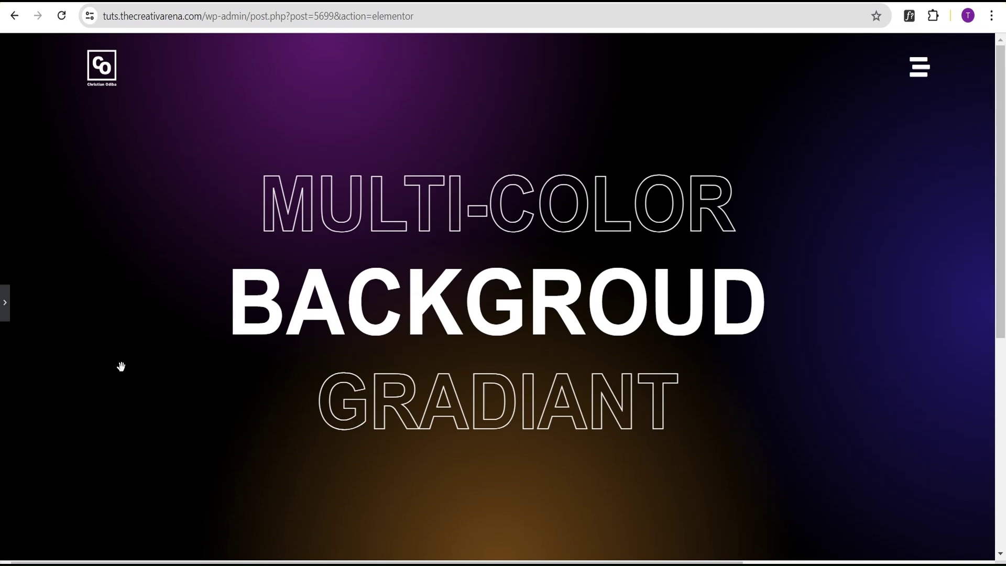
Set the Hero container's overflow to Hidden and preview the section at full width.
{"action": "left_click", "coordinate": [5, 309]}
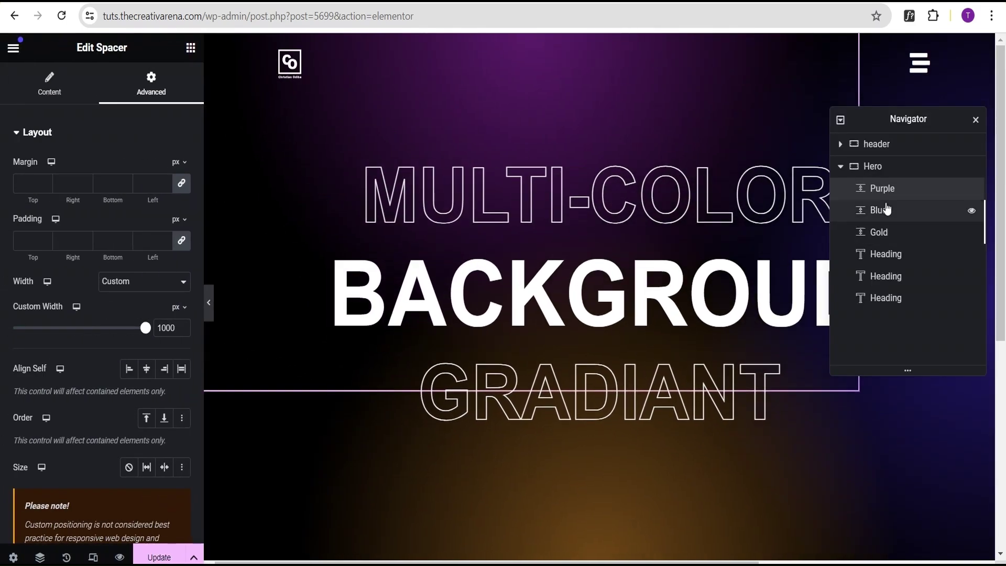
{"action": "left_click", "coordinate": [900, 166]}
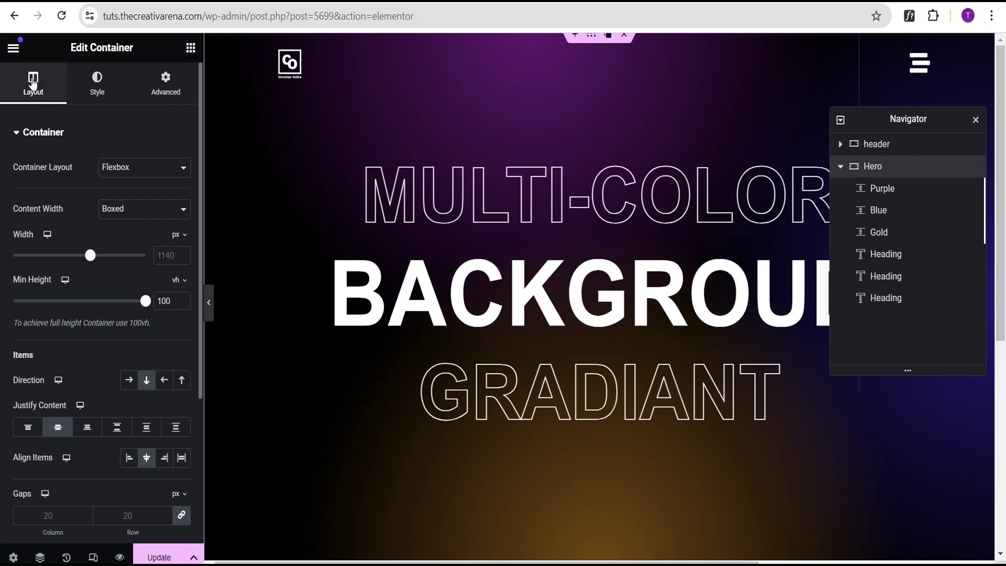
{"action": "left_click", "coordinate": [18, 135]}
{"action": "left_click", "coordinate": [36, 179]}
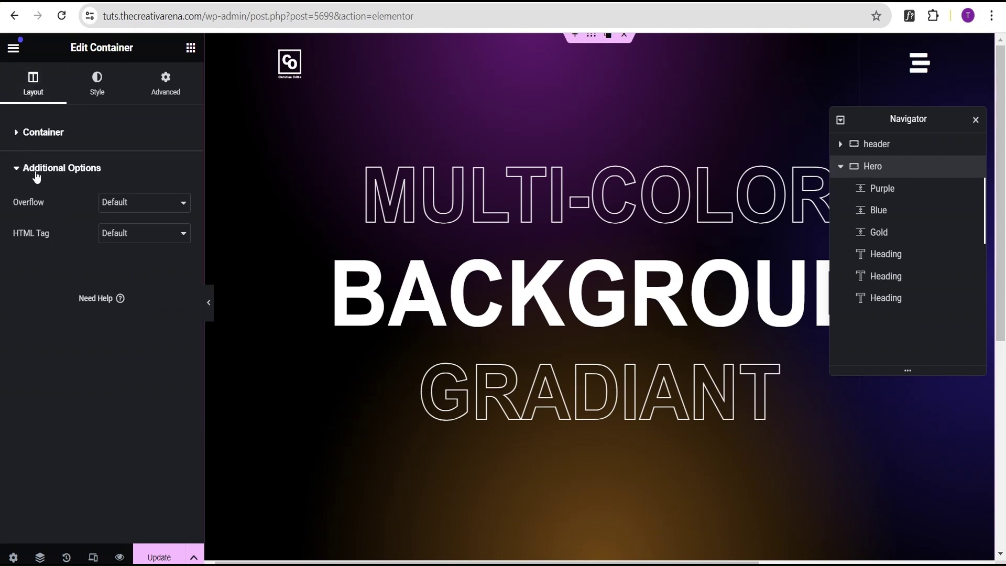
{"action": "left_click", "coordinate": [129, 204]}
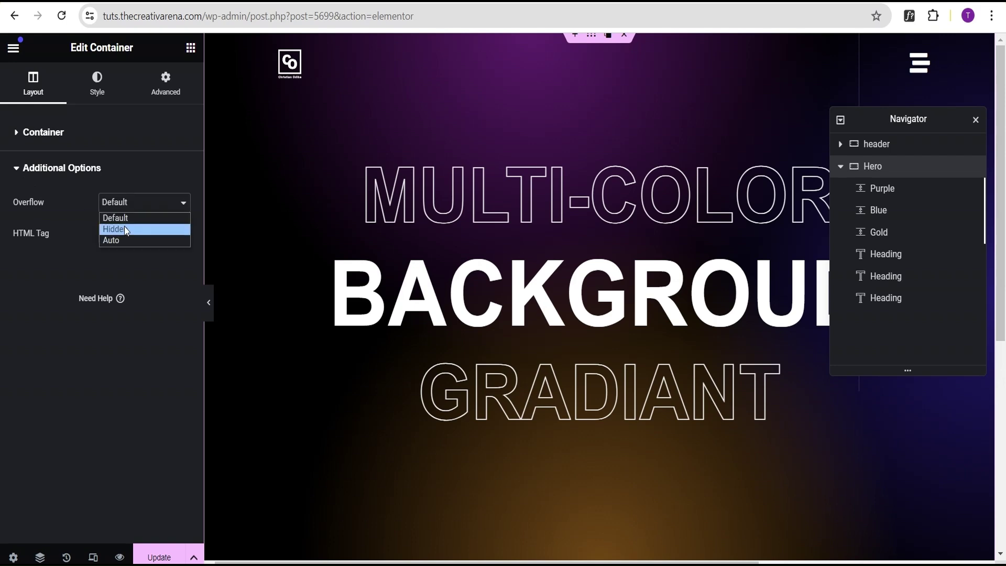
{"action": "left_click", "coordinate": [126, 227]}
{"action": "left_click", "coordinate": [208, 304]}
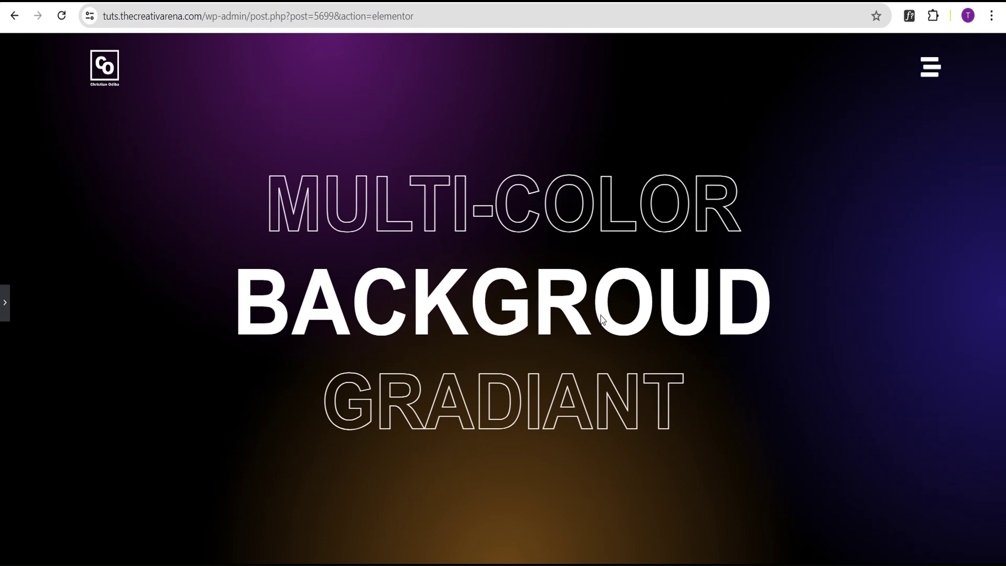
Preview the hero section in the tablet and mobile responsive views, ending in the mobile view.
{"action": "left_click", "coordinate": [6, 309]}
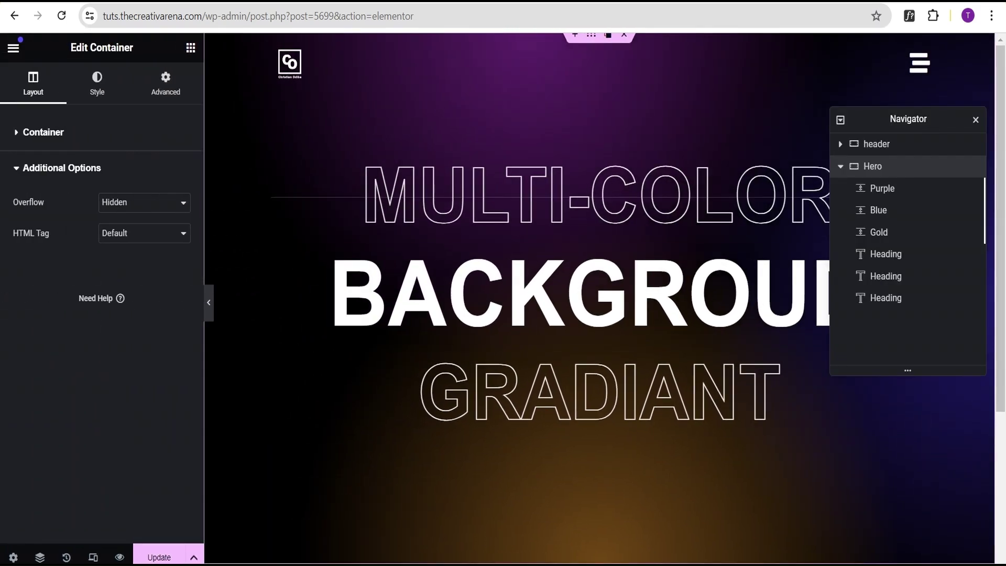
{"action": "left_click", "coordinate": [93, 557]}
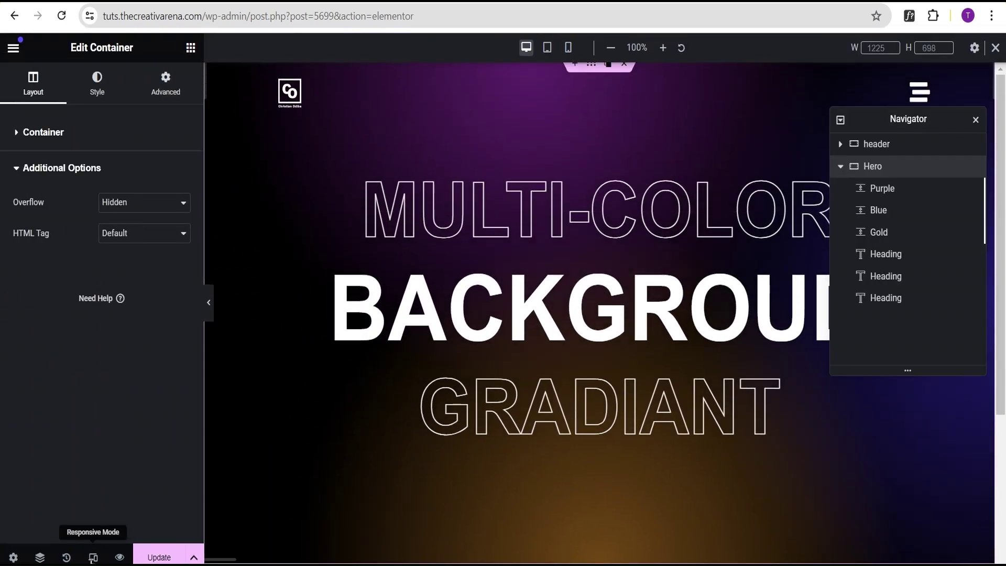
{"action": "left_click", "coordinate": [547, 48]}
{"action": "left_click", "coordinate": [208, 305]}
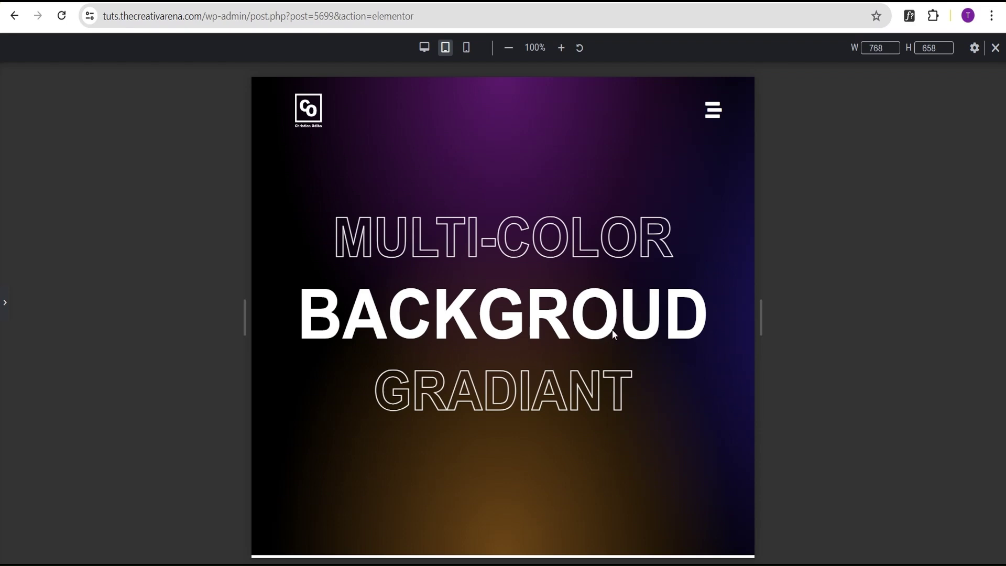
{"action": "left_click", "coordinate": [465, 50]}
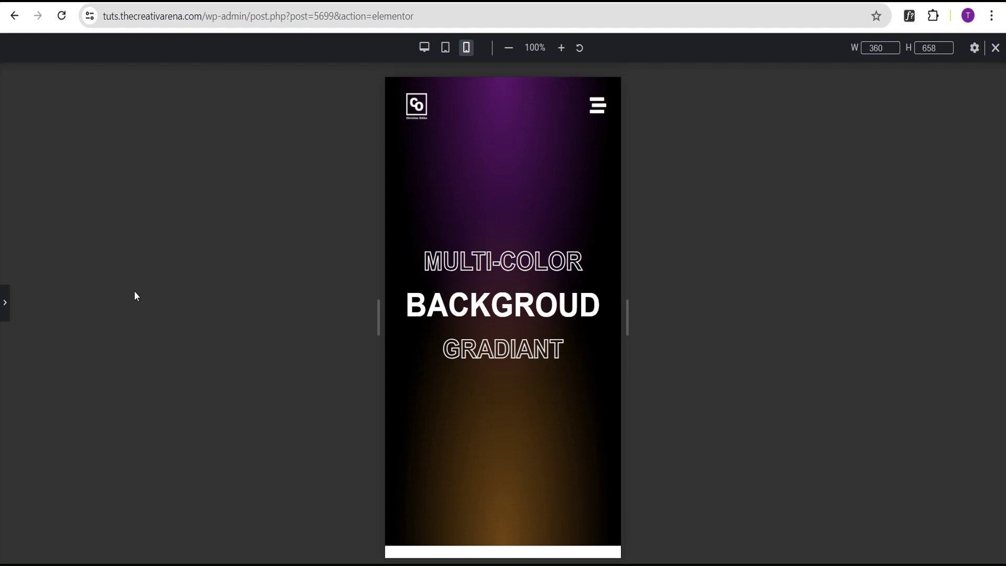
{"action": "left_click", "coordinate": [4, 304]}
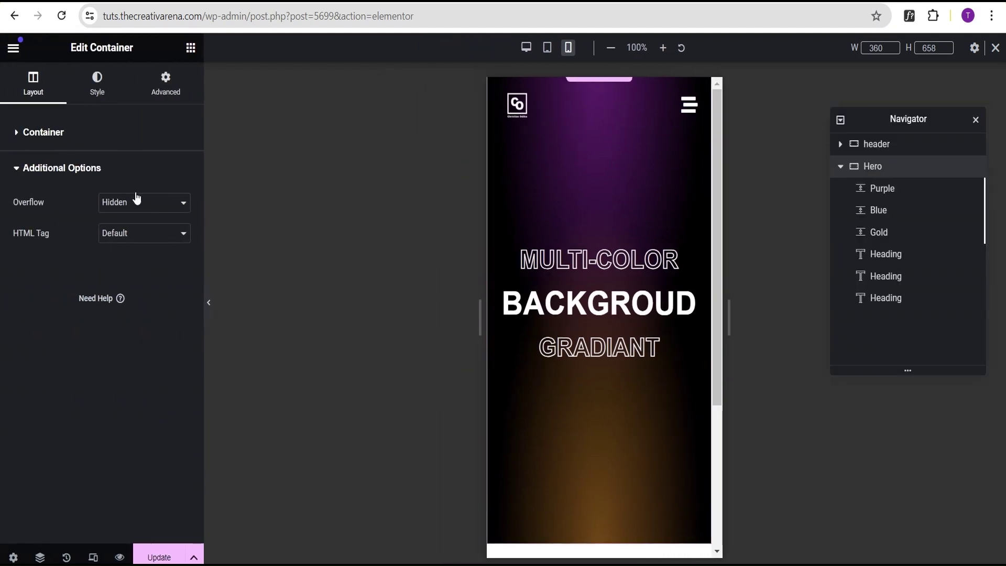
Set the Purple spacer's mobile space to 600 px and its custom width to 600 px.
{"action": "left_click", "coordinate": [902, 189]}
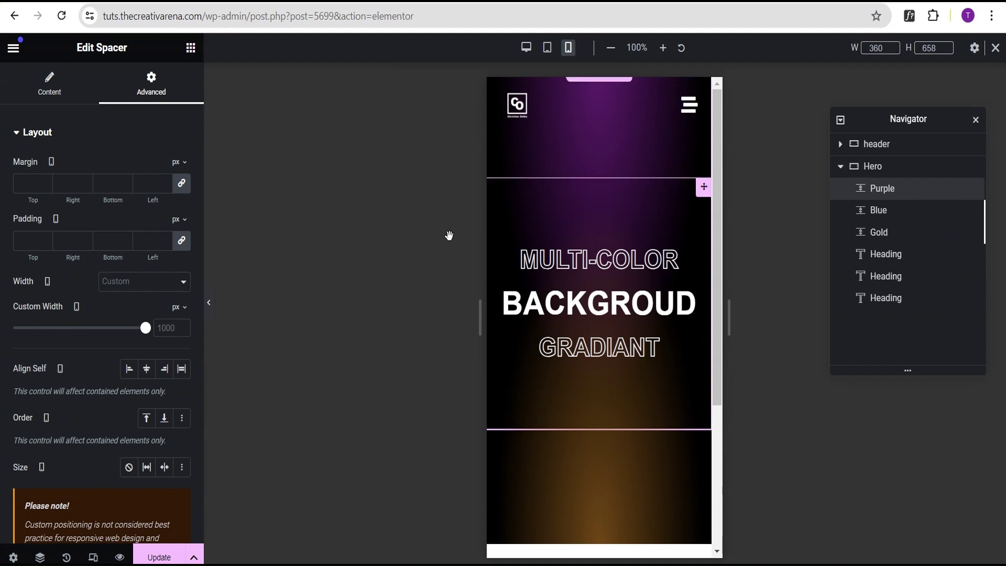
{"action": "left_click", "coordinate": [49, 85]}
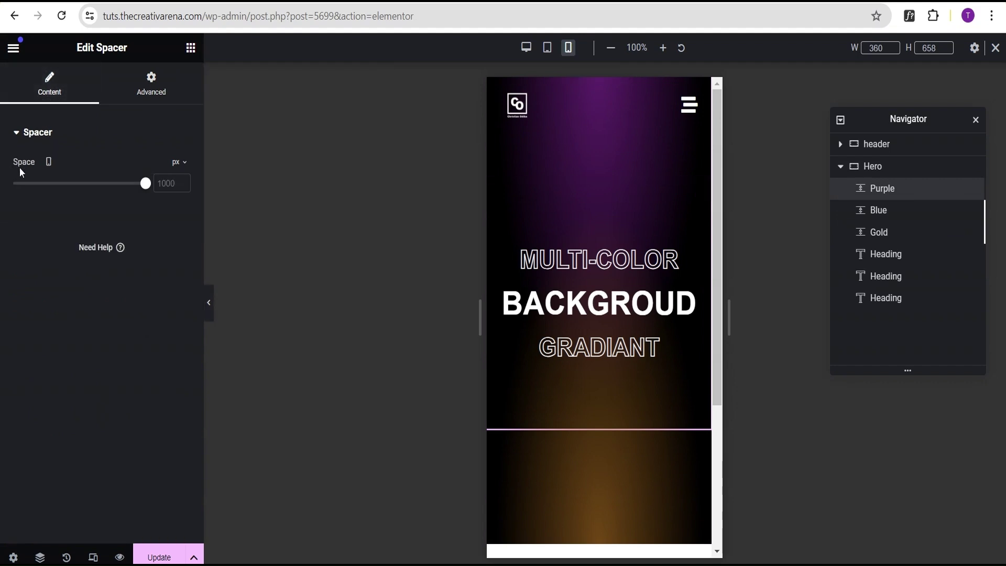
{"action": "left_click", "coordinate": [167, 182]}
{"action": "type", "text": "600"}
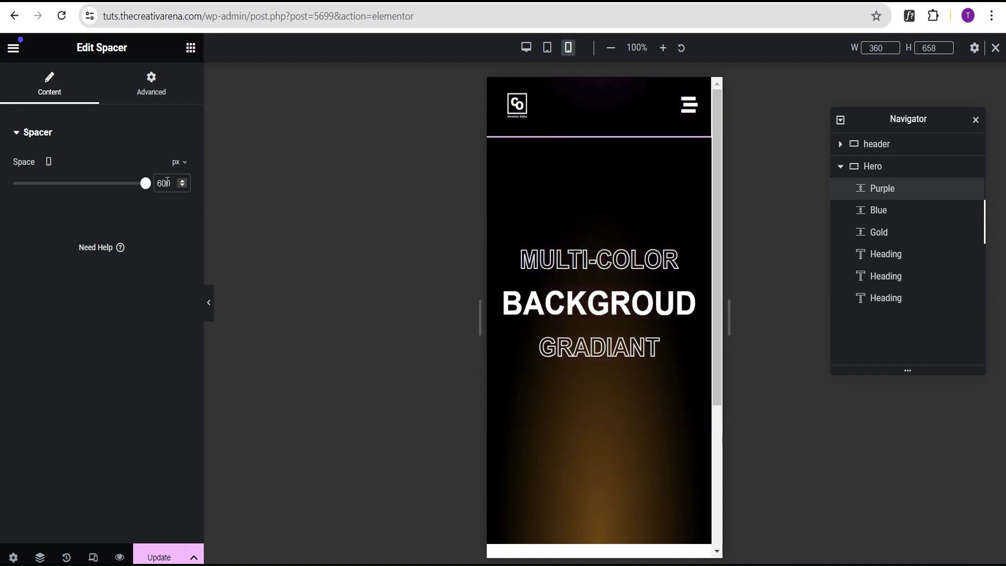
{"action": "left_click", "coordinate": [160, 80]}
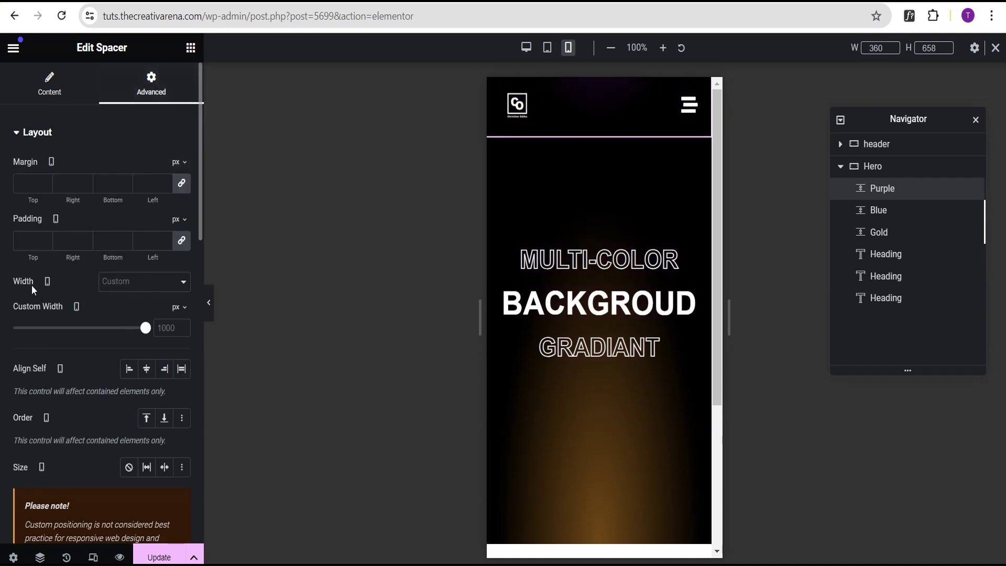
{"action": "left_click", "coordinate": [160, 328]}
{"action": "type", "text": "600"}
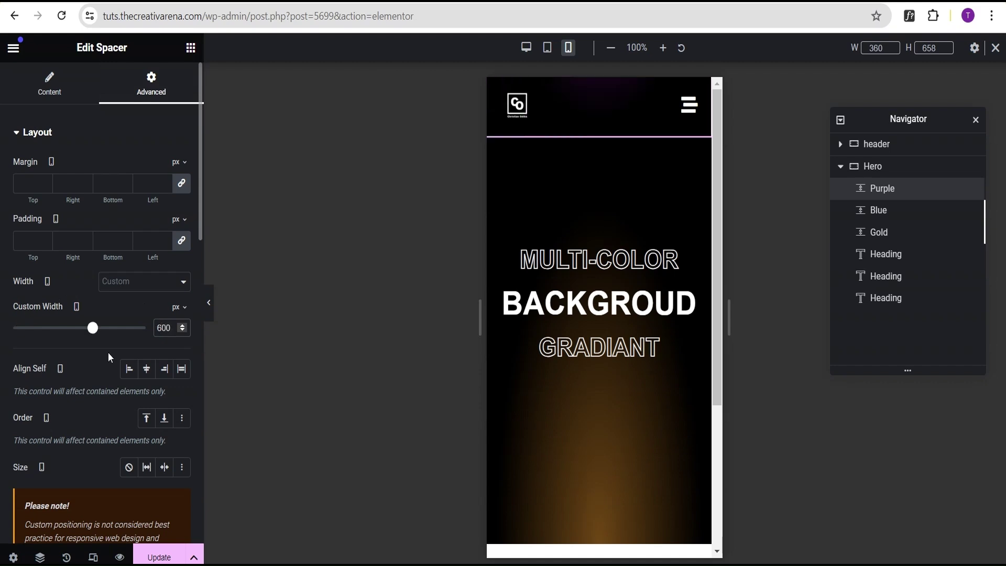
Set the Purple spacer's mobile horizontal offset to -250 px and vertical offset to -200 px, and preview the mobile layout.
{"action": "scroll", "coordinate": [107, 352], "scroll_direction": "down", "scroll_amount": 5}
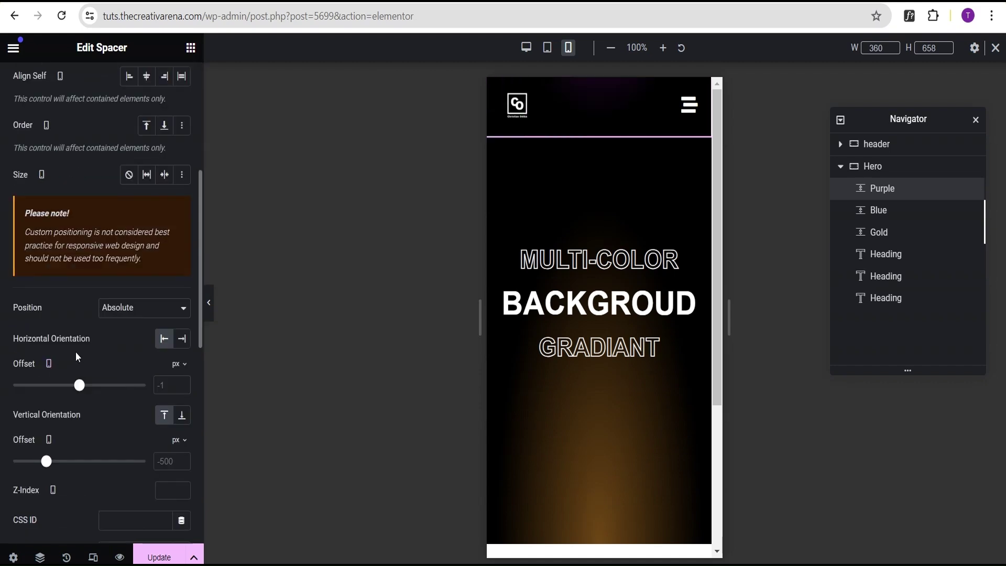
{"action": "scroll", "coordinate": [76, 352], "scroll_direction": "down", "scroll_amount": 1}
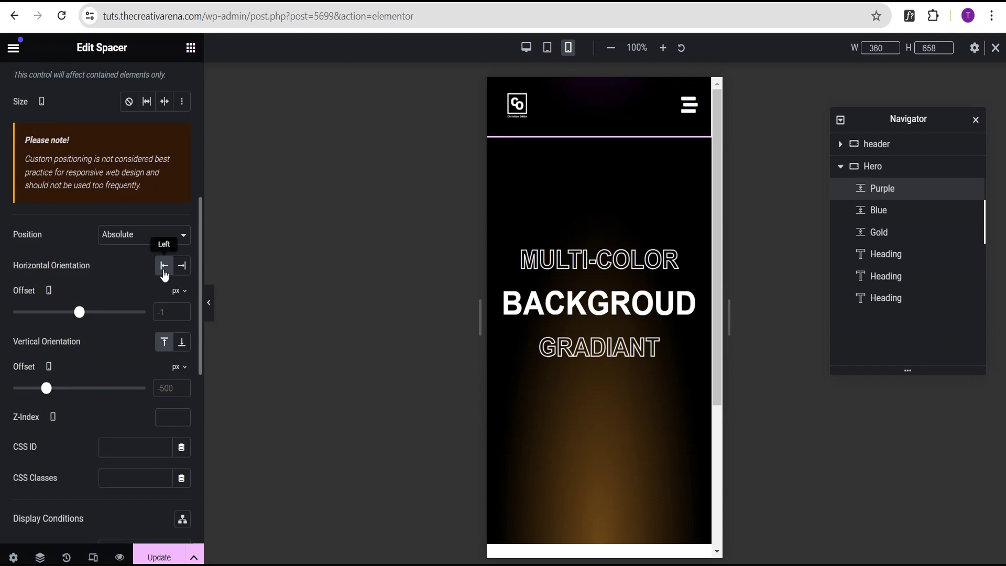
{"action": "left_click", "coordinate": [168, 310]}
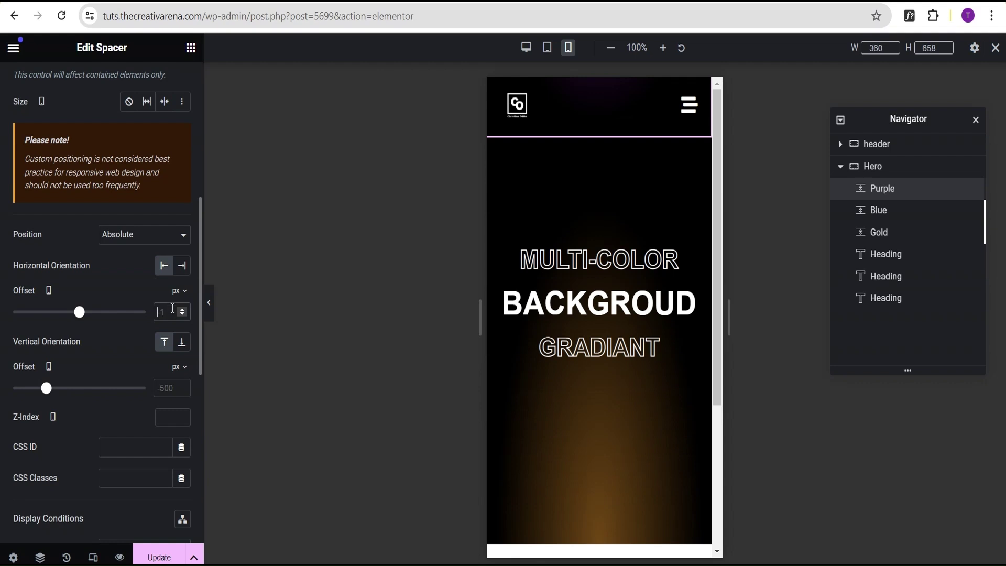
{"action": "type", "text": "-250"}
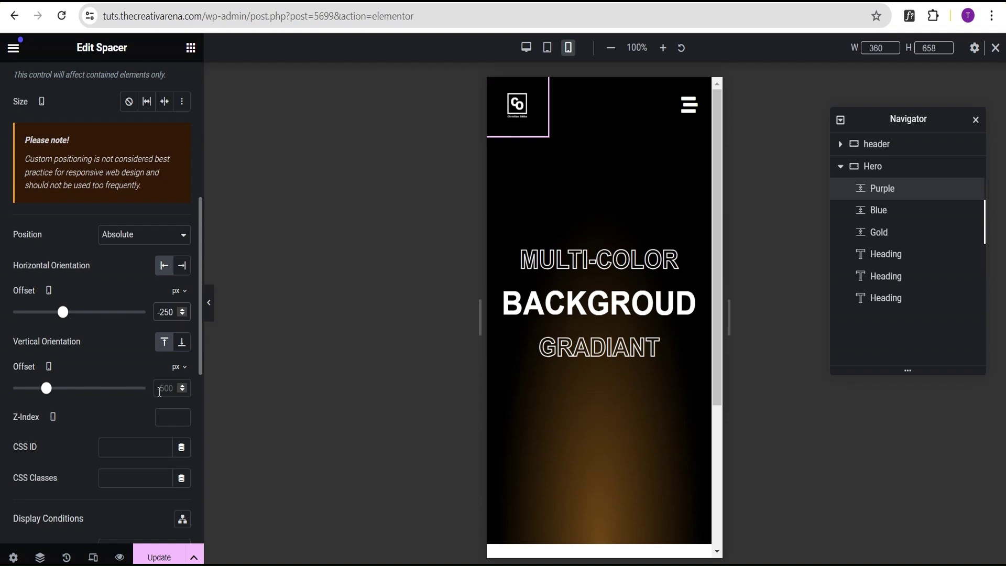
{"action": "left_click", "coordinate": [162, 388]}
{"action": "key", "text": "BackSpace"}
{"action": "type", "text": "200"}
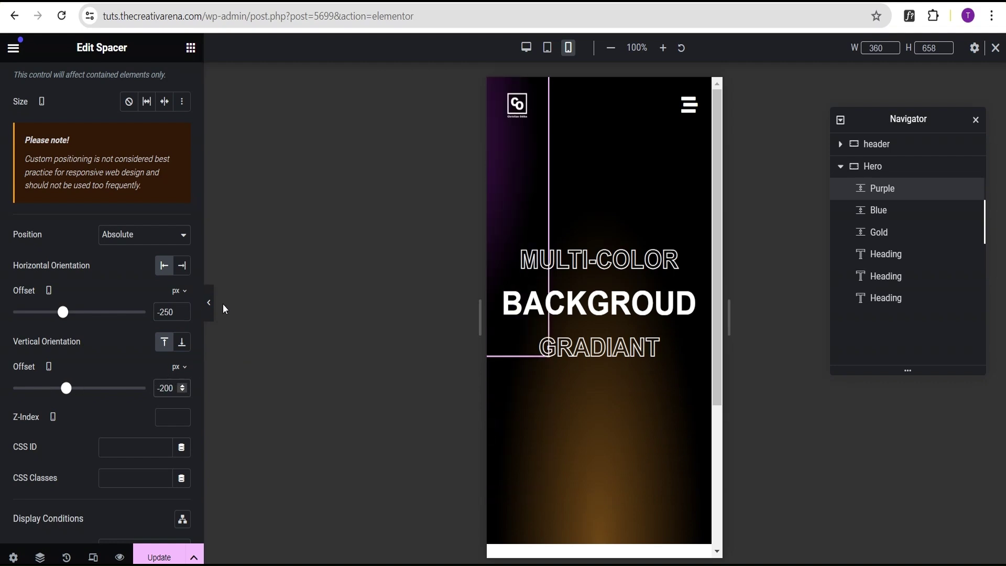
{"action": "left_click", "coordinate": [208, 303]}
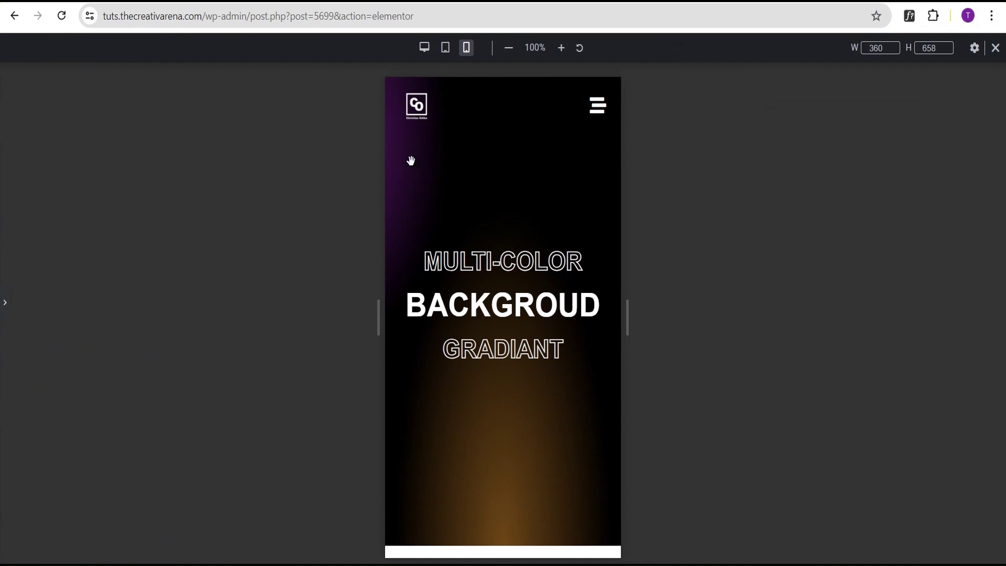
Set the Purple spacer's mobile horizontal offset to -230 px and preview the mobile layout without the editing panel.
{"action": "left_click", "coordinate": [4, 304]}
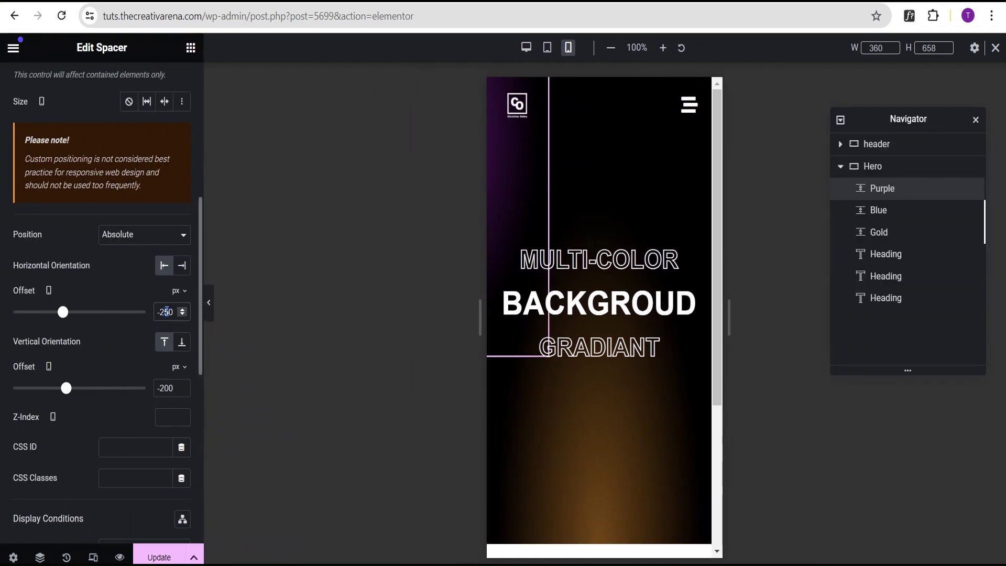
{"action": "key", "text": "Delete"}
{"action": "type", "text": "3"}
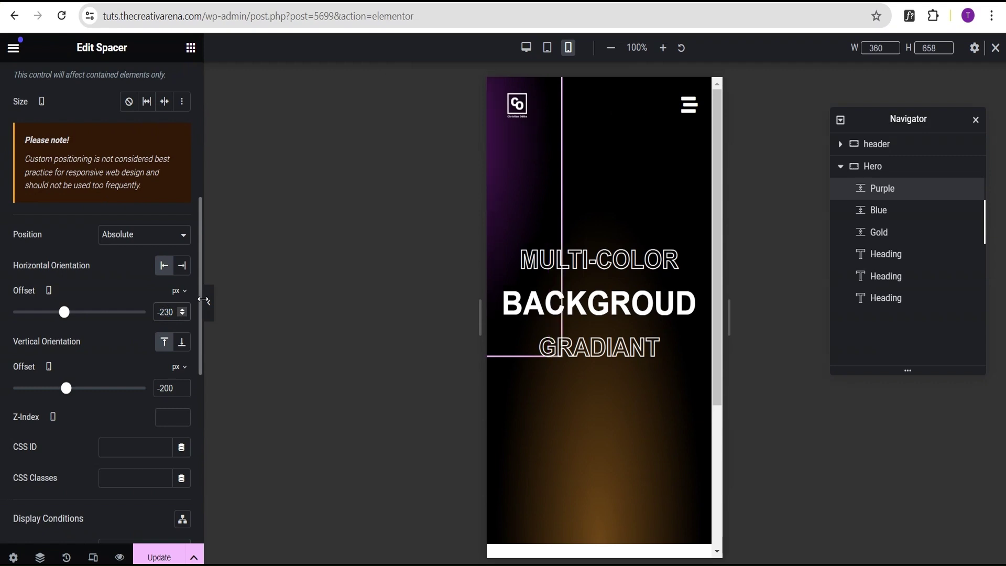
{"action": "left_click", "coordinate": [208, 302]}
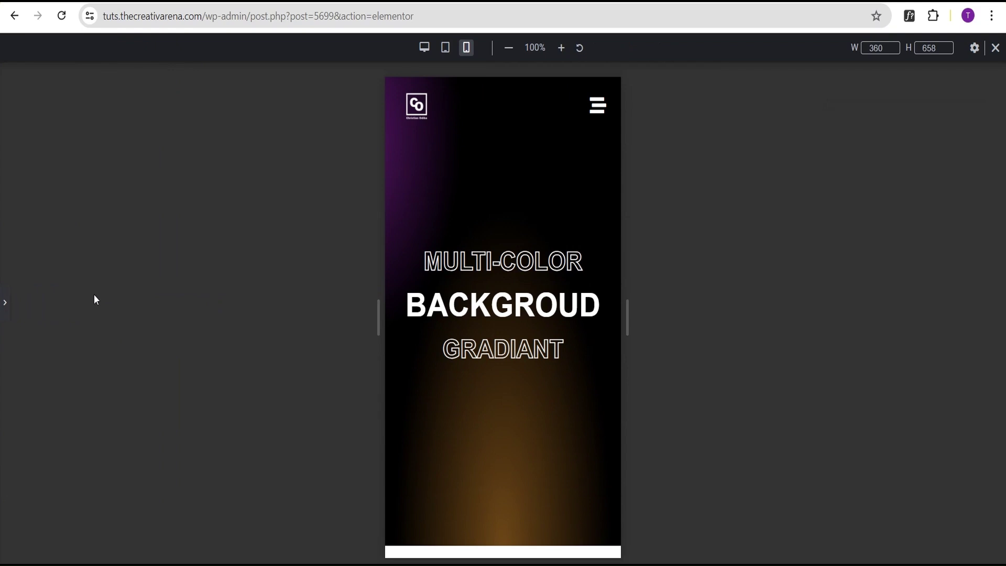
Set the Blue spacer's mobile space to 600 px and its custom width to 600 px.
{"action": "left_click", "coordinate": [5, 304]}
{"action": "left_click", "coordinate": [894, 215]}
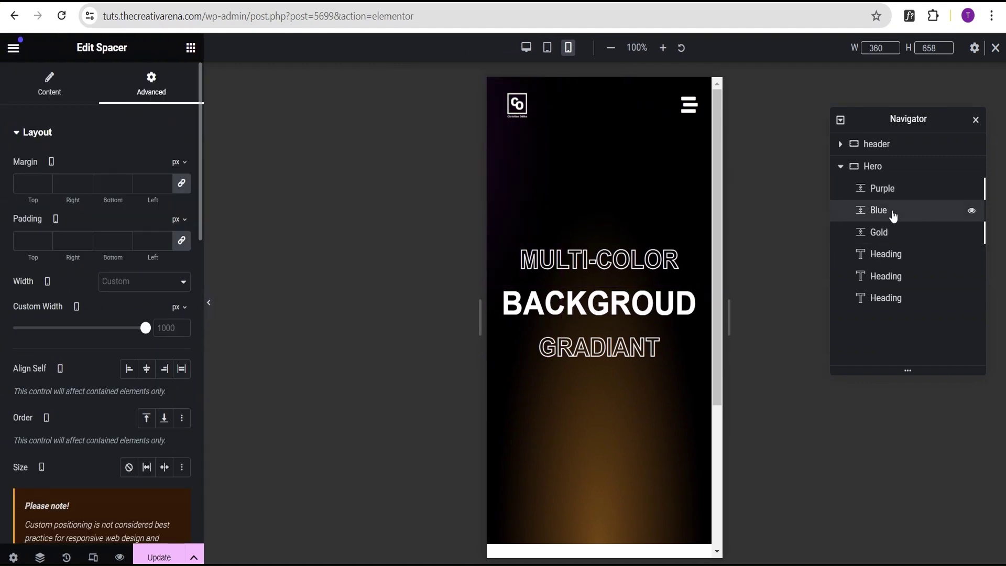
{"action": "left_click", "coordinate": [47, 93]}
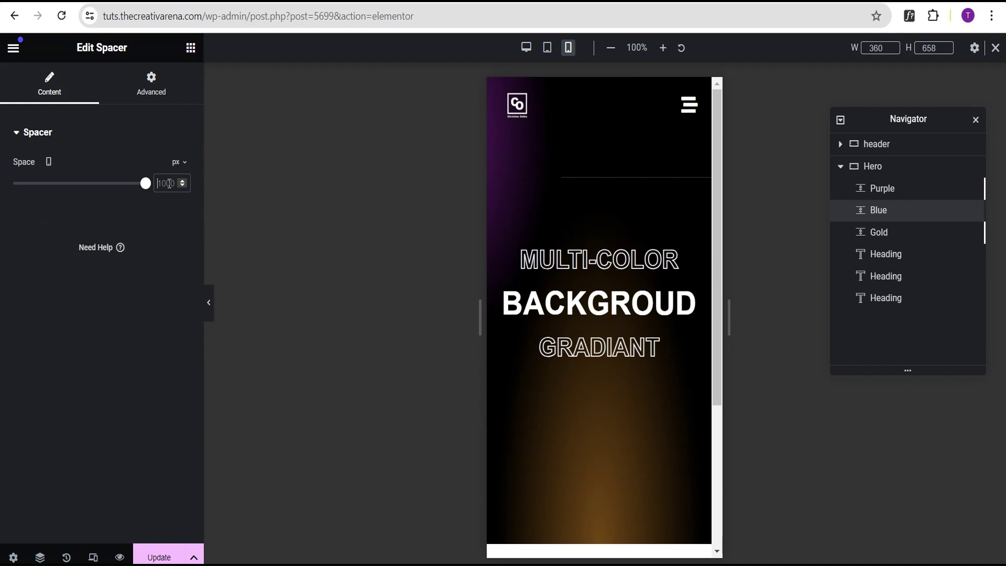
{"action": "type", "text": "600"}
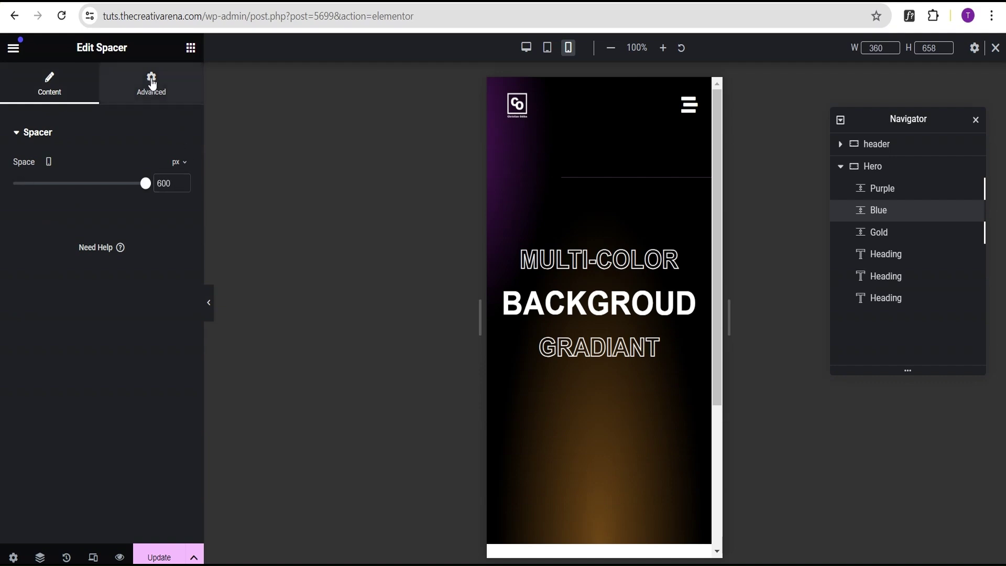
{"action": "left_click", "coordinate": [152, 83]}
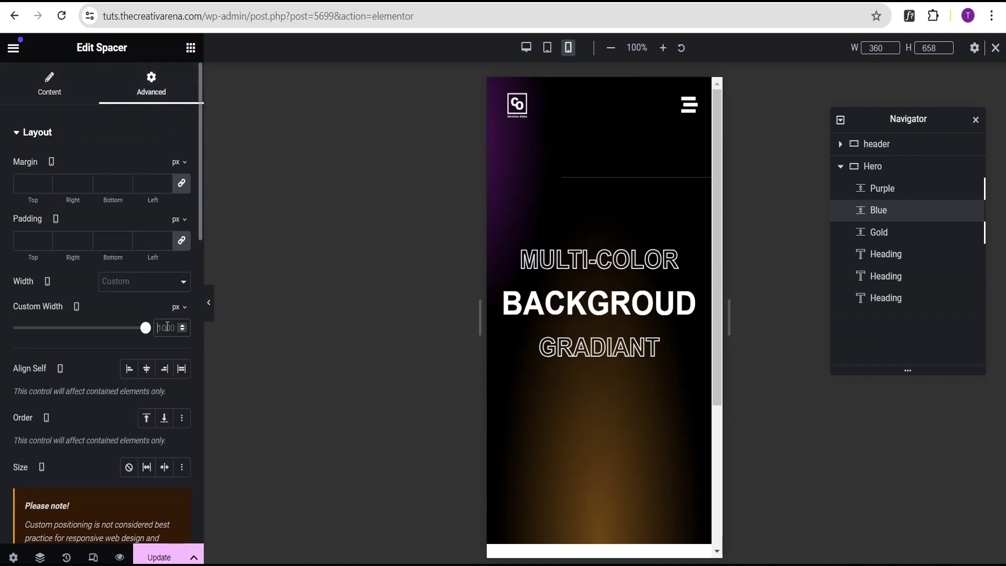
{"action": "left_click", "coordinate": [167, 327]}
{"action": "type", "text": "600"}
Set the Blue spacer's mobile horizontal offset to -200 px and preview the mobile layout.
{"action": "scroll", "coordinate": [95, 349], "scroll_direction": "down", "scroll_amount": 7}
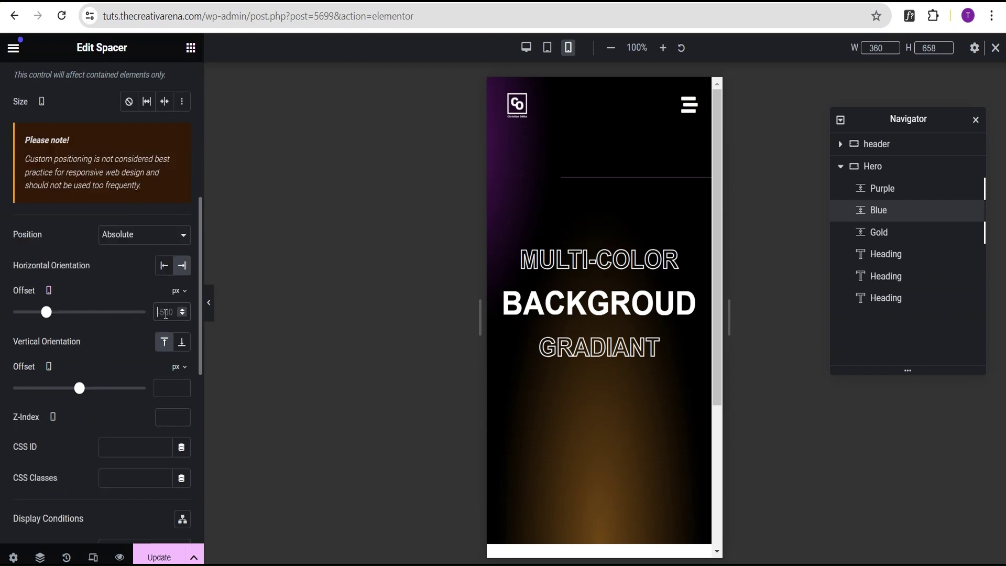
{"action": "left_click", "coordinate": [172, 311]}
{"action": "type", "text": "-200"}
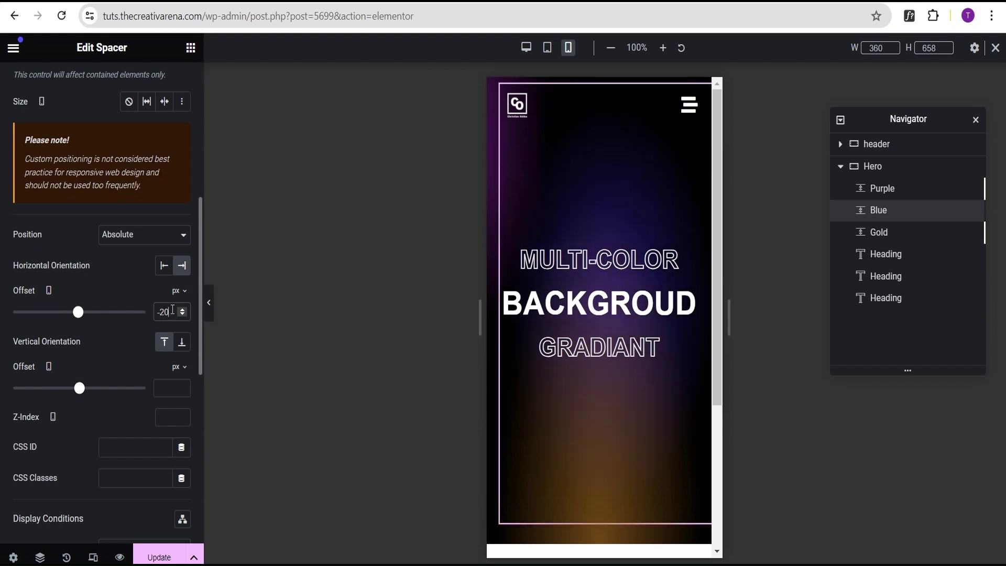
{"action": "left_click", "coordinate": [208, 303]}
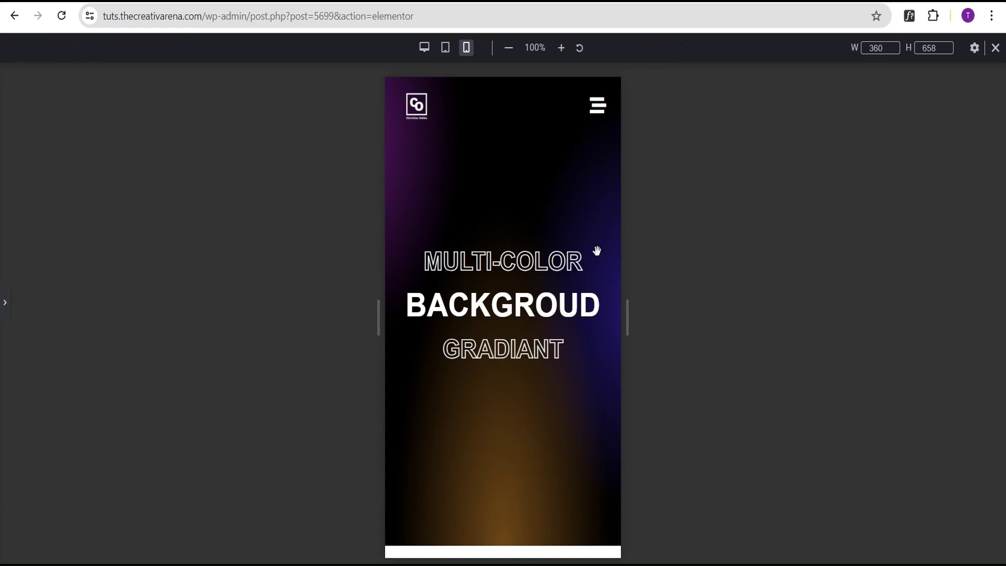
{"action": "left_click", "coordinate": [3, 305]}
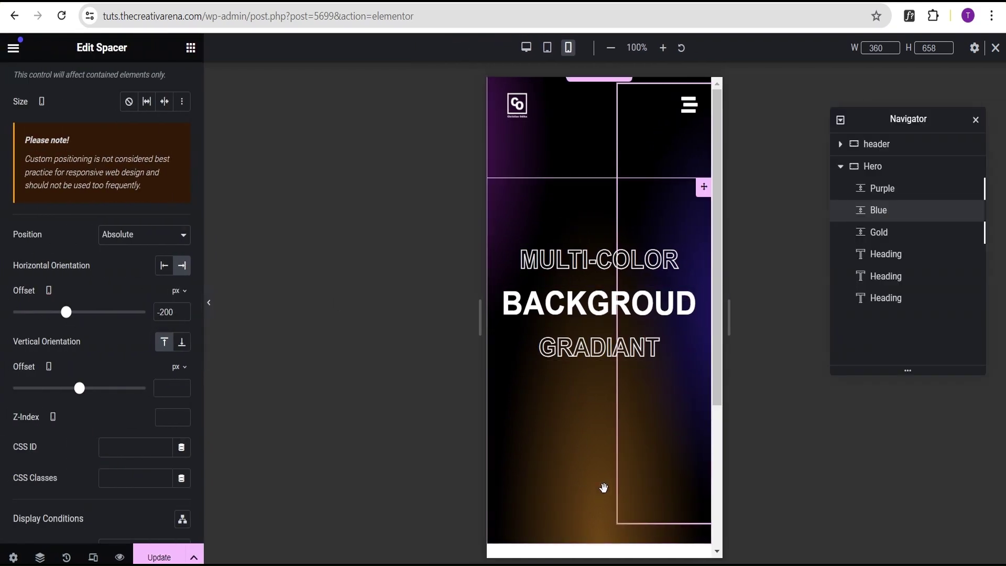
Set the Gold spacer's mobile space to 600 px and its custom width to 600 px.
{"action": "left_click", "coordinate": [896, 239]}
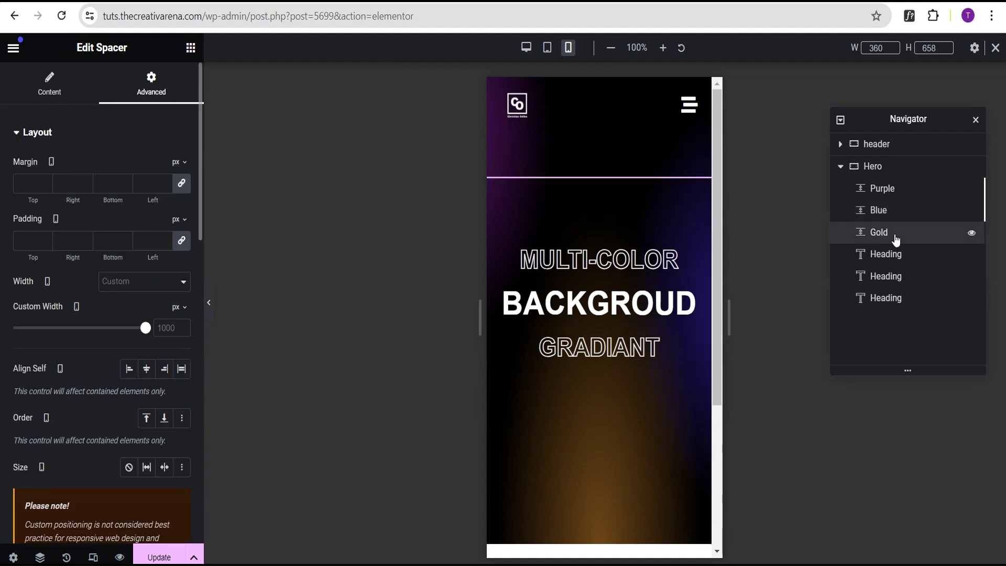
{"action": "left_click", "coordinate": [49, 97]}
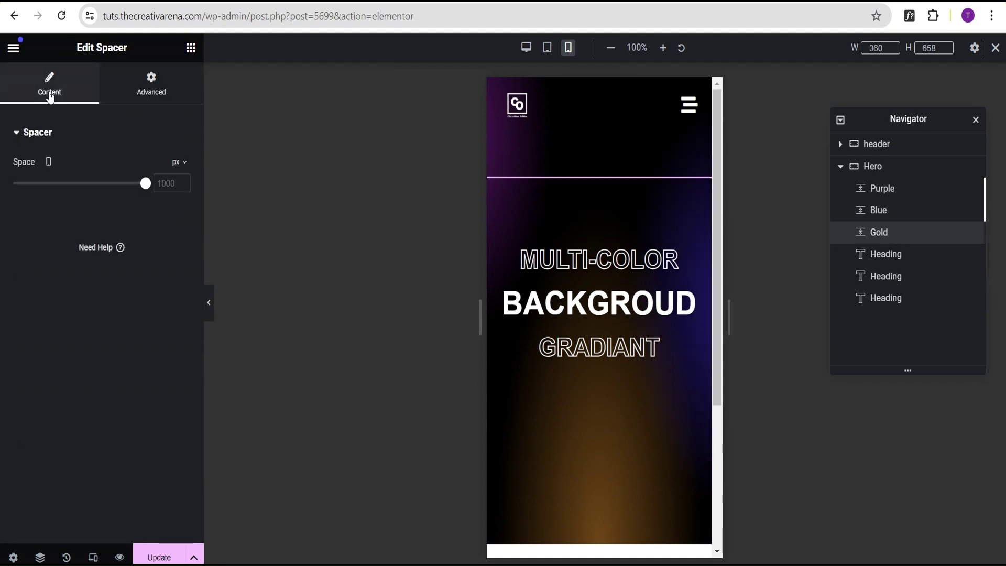
{"action": "left_click", "coordinate": [159, 183]}
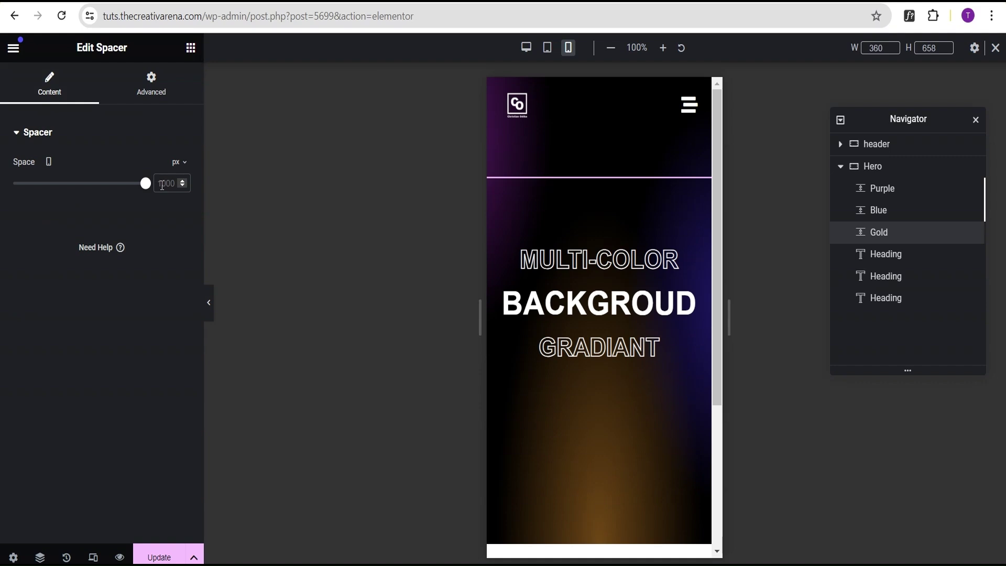
{"action": "type", "text": "600"}
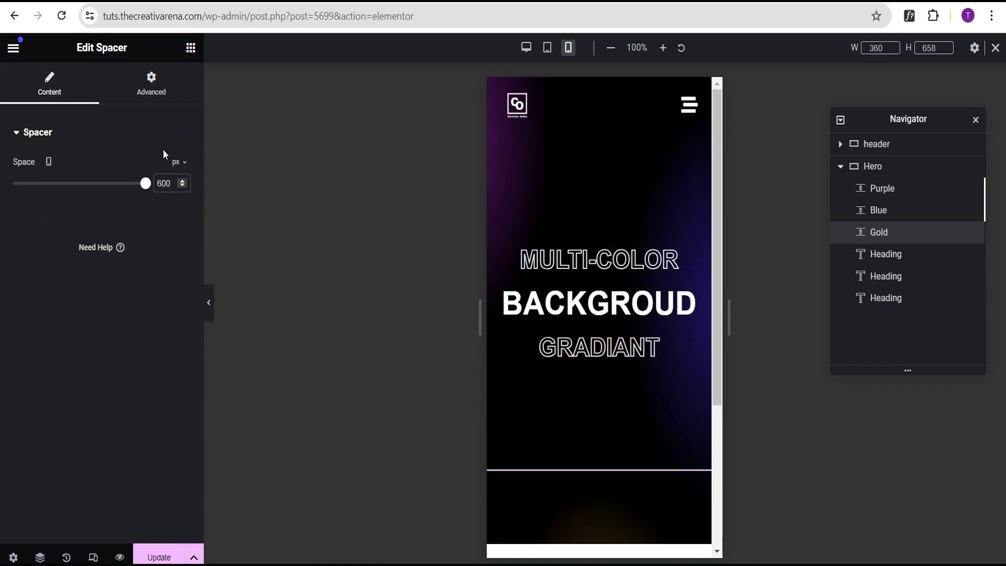
{"action": "left_click", "coordinate": [151, 83]}
{"action": "scroll", "coordinate": [141, 271], "scroll_direction": "down", "scroll_amount": 2}
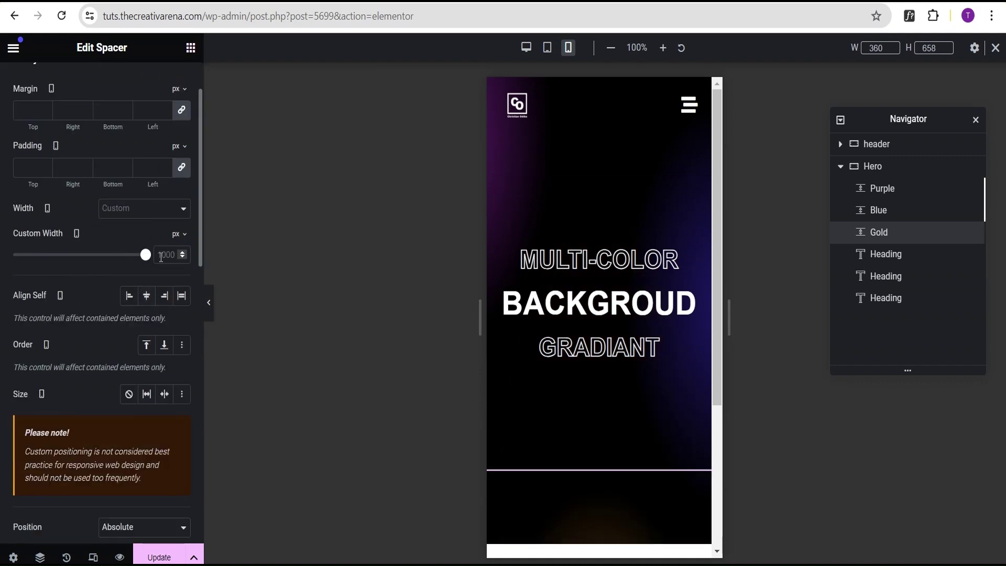
{"action": "type", "text": "600"}
Set the Gold spacer's mobile vertical offset to -350 px.
{"action": "scroll", "coordinate": [127, 290], "scroll_direction": "down", "scroll_amount": 5}
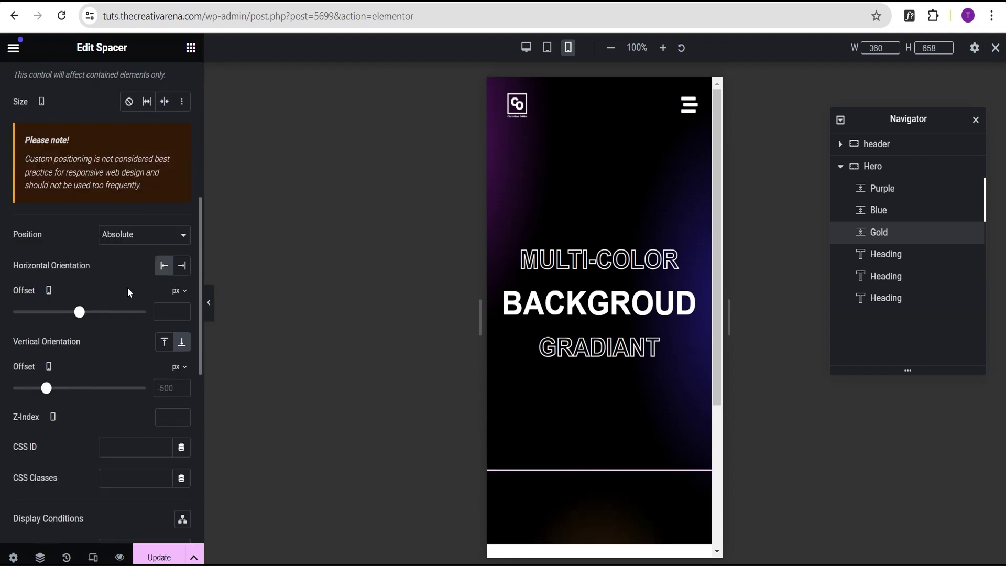
{"action": "scroll", "coordinate": [126, 288], "scroll_direction": "down", "scroll_amount": 2}
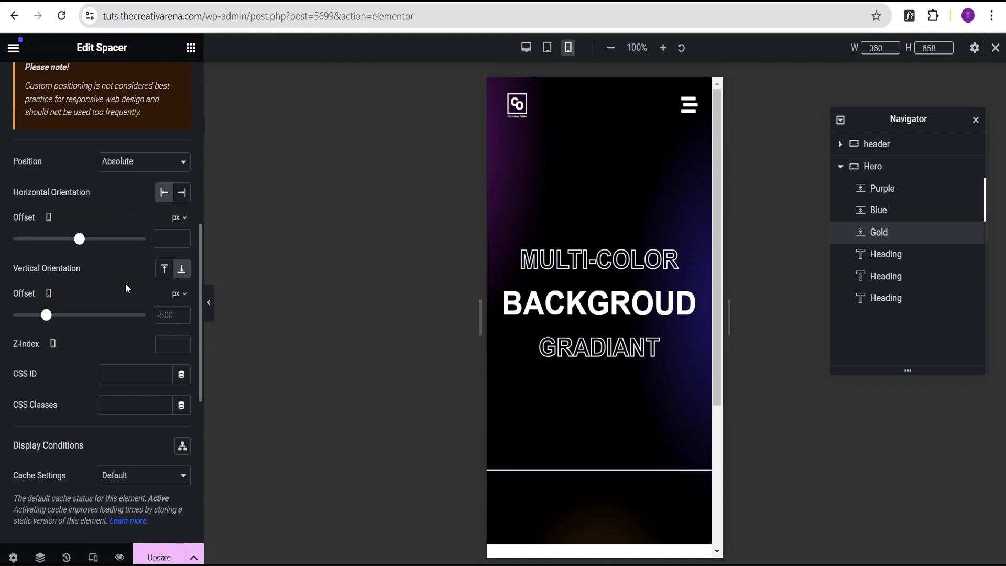
{"action": "scroll", "coordinate": [125, 287], "scroll_direction": "down", "scroll_amount": 2}
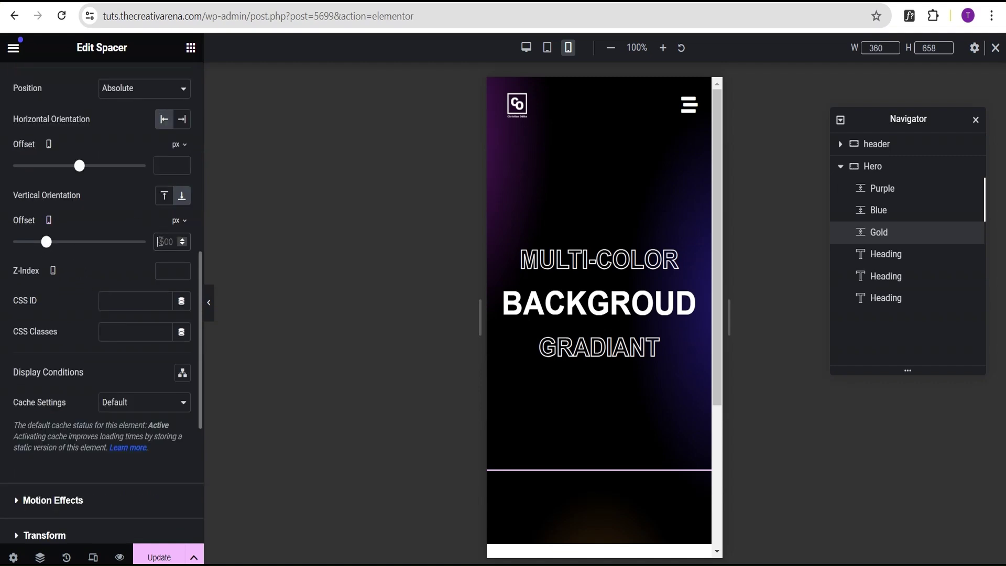
{"action": "double_click", "coordinate": [160, 241]}
{"action": "type", "text": "350"}
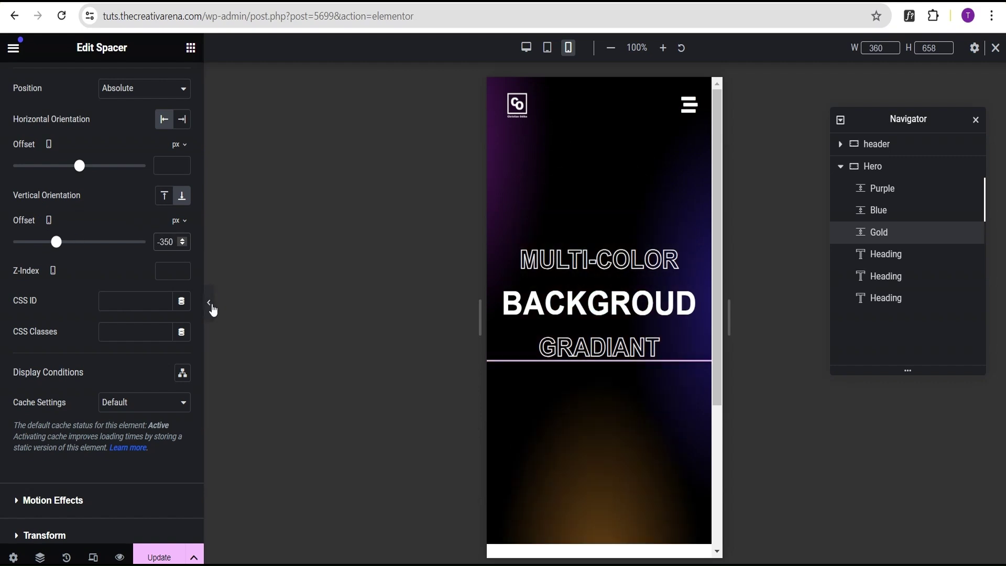
Preview the hero without the editing panel in the mobile, tablet and desktop layouts, and restore the panel.
{"action": "left_click", "coordinate": [211, 306]}
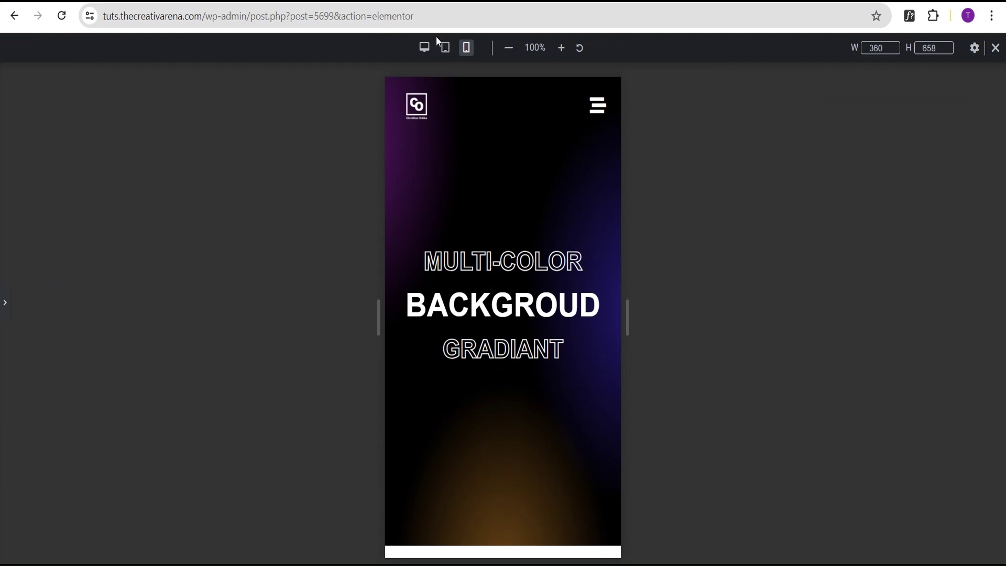
{"action": "left_click", "coordinate": [445, 47]}
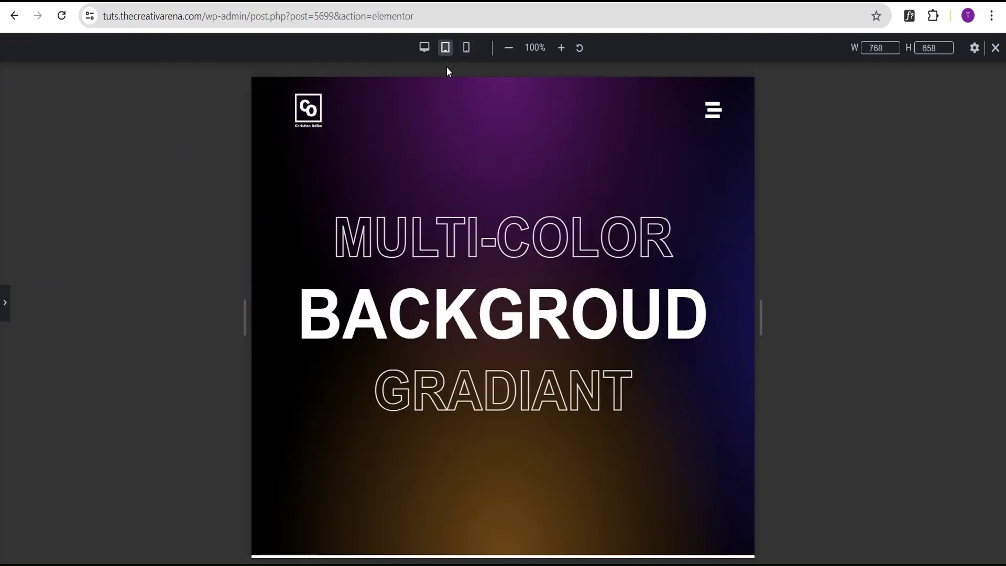
{"action": "left_click", "coordinate": [424, 47]}
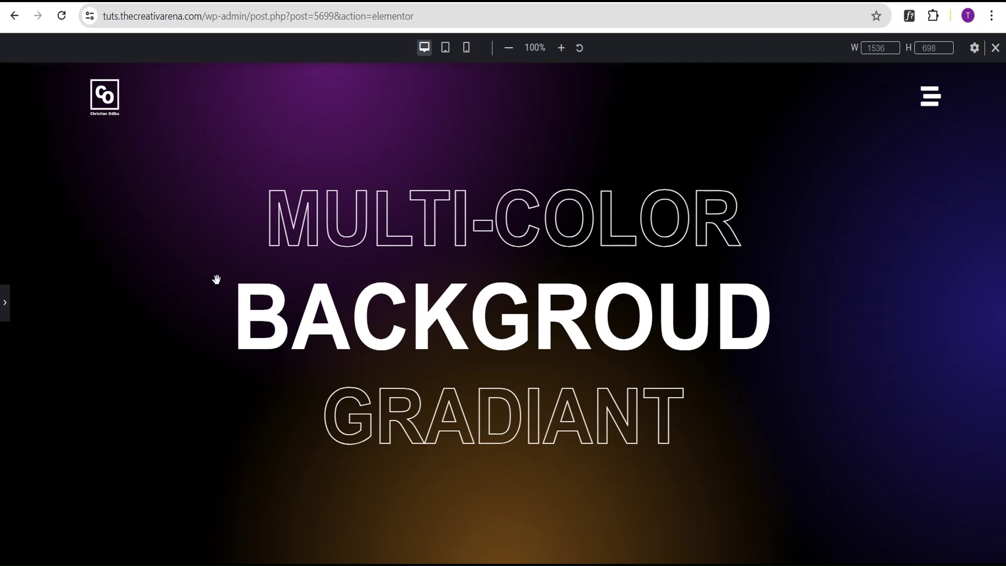
{"action": "left_click", "coordinate": [4, 304]}
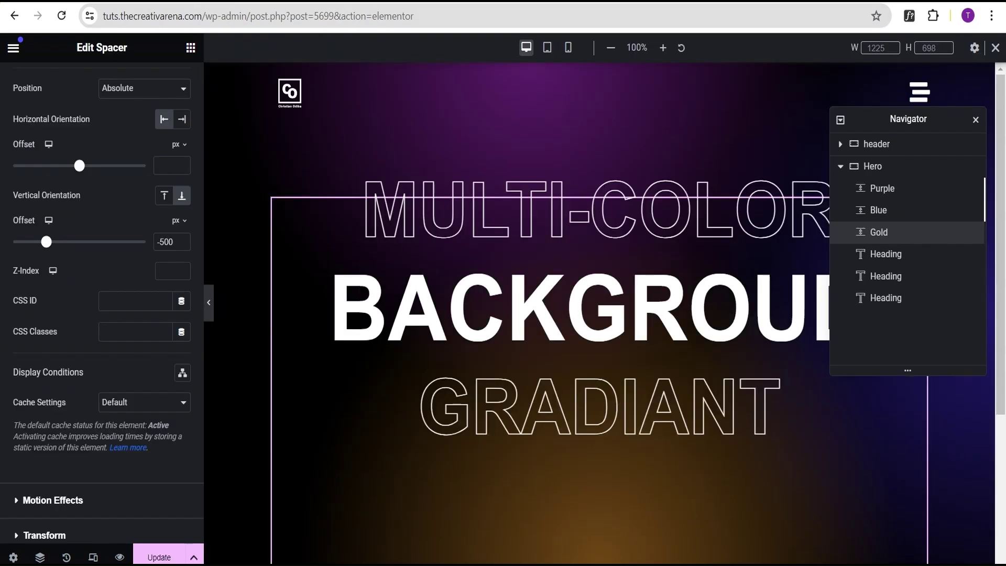
Select the Purple, Blue and Gold spacers together and copy them.
{"action": "left_click", "coordinate": [903, 191]}
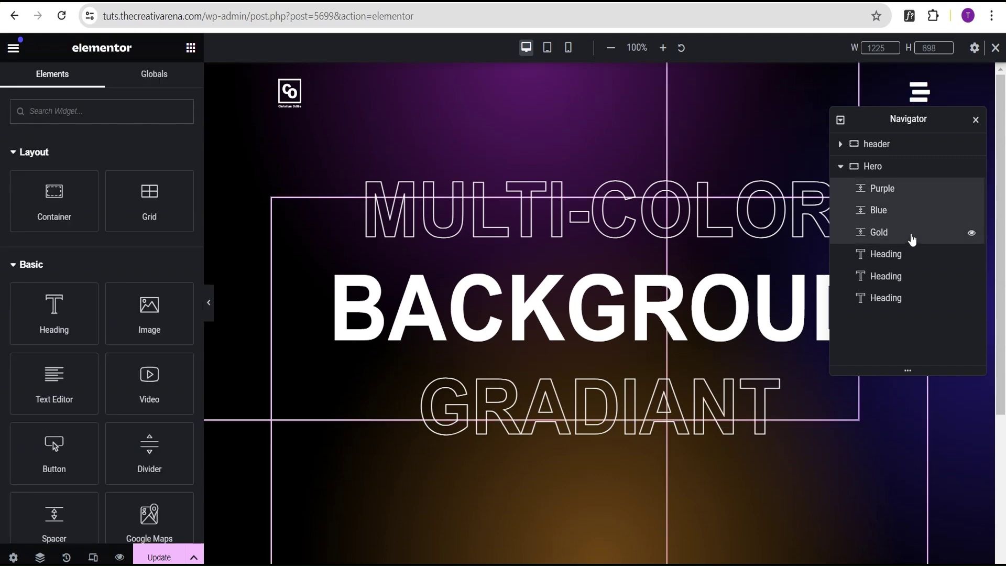
{"action": "right_click", "coordinate": [908, 206]}
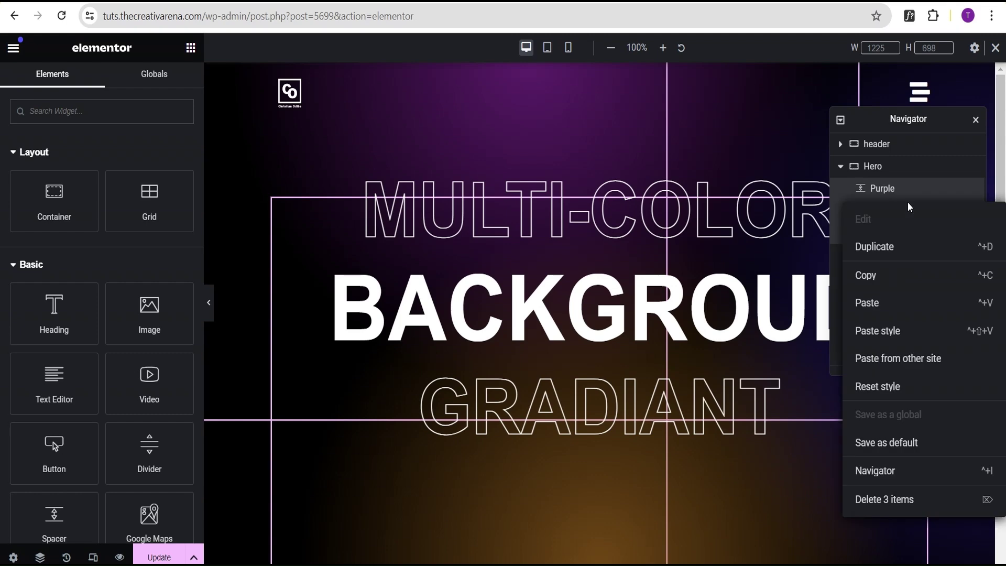
{"action": "left_click", "coordinate": [866, 275]}
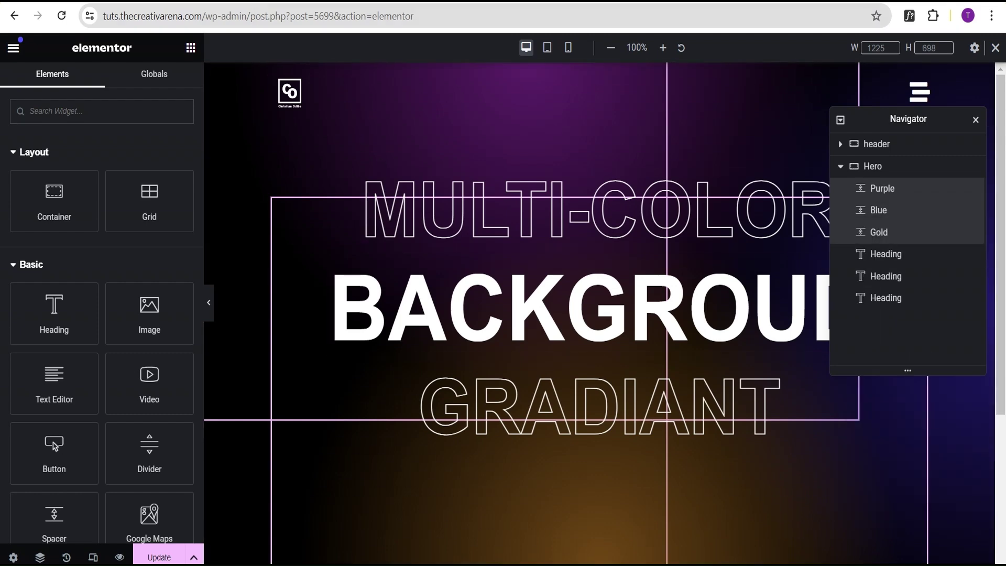
Paste the copied spacers below the MULTI-COLOR heading on the white-background page and preview the result without the editing panel.
{"action": "left_click", "coordinate": [335, 1]}
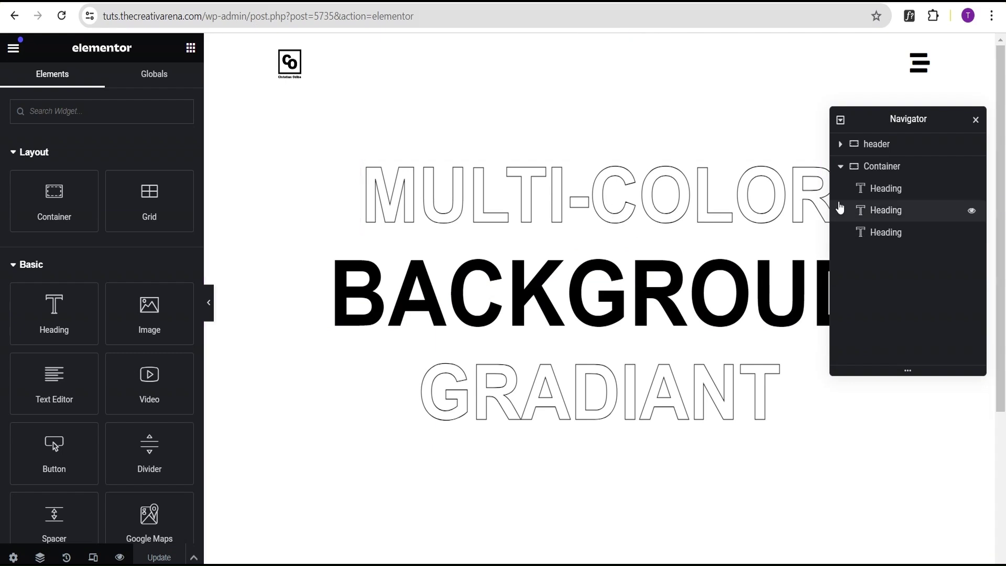
{"action": "left_click", "coordinate": [910, 192]}
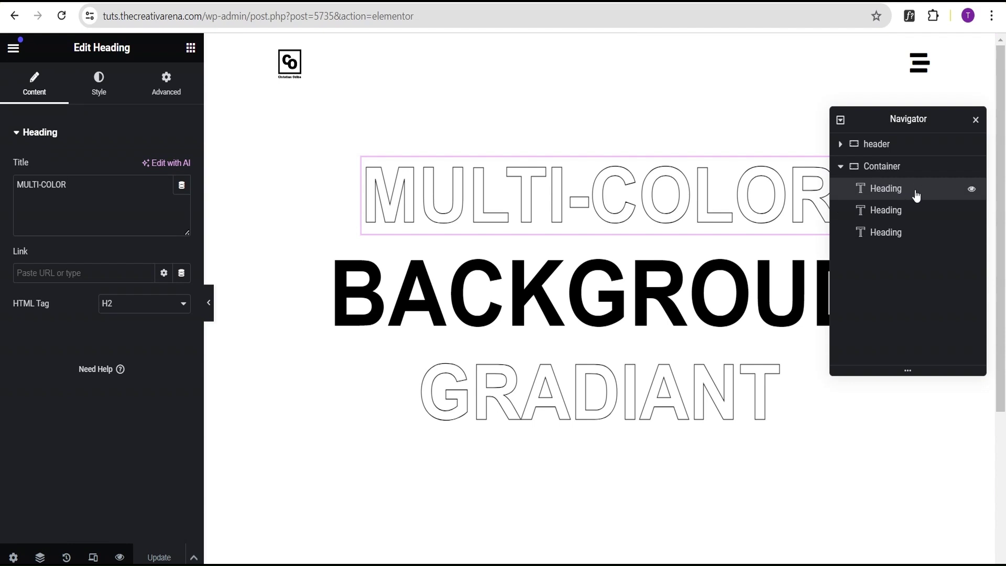
{"action": "right_click", "coordinate": [915, 193]}
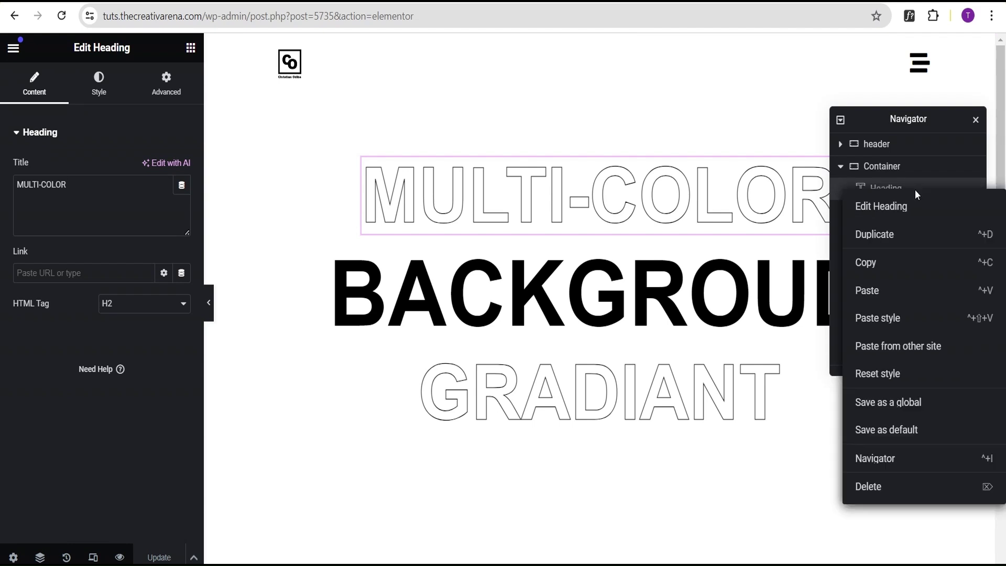
{"action": "left_click", "coordinate": [895, 294]}
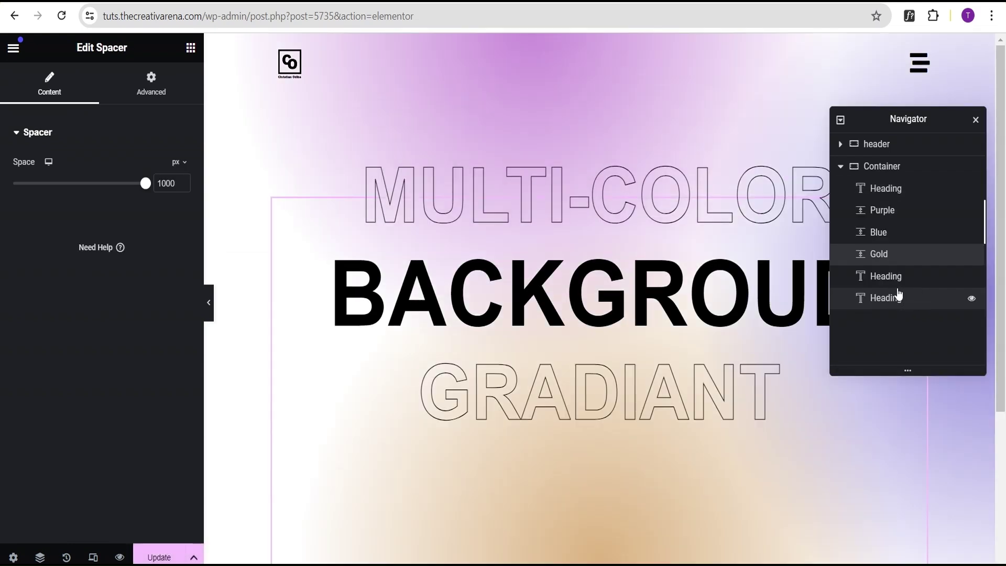
{"action": "left_click", "coordinate": [210, 314]}
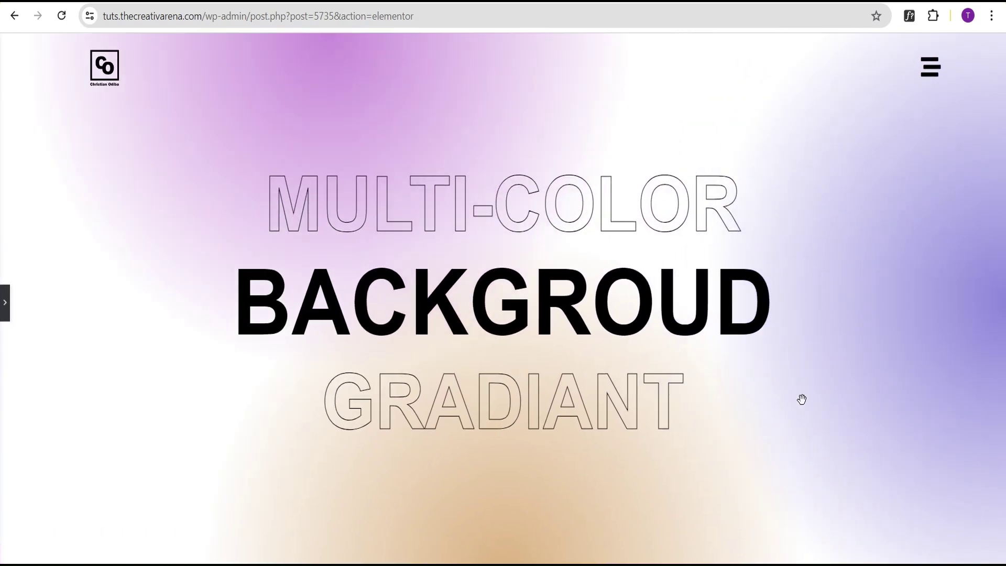
{"action": "left_click", "coordinate": [5, 306]}
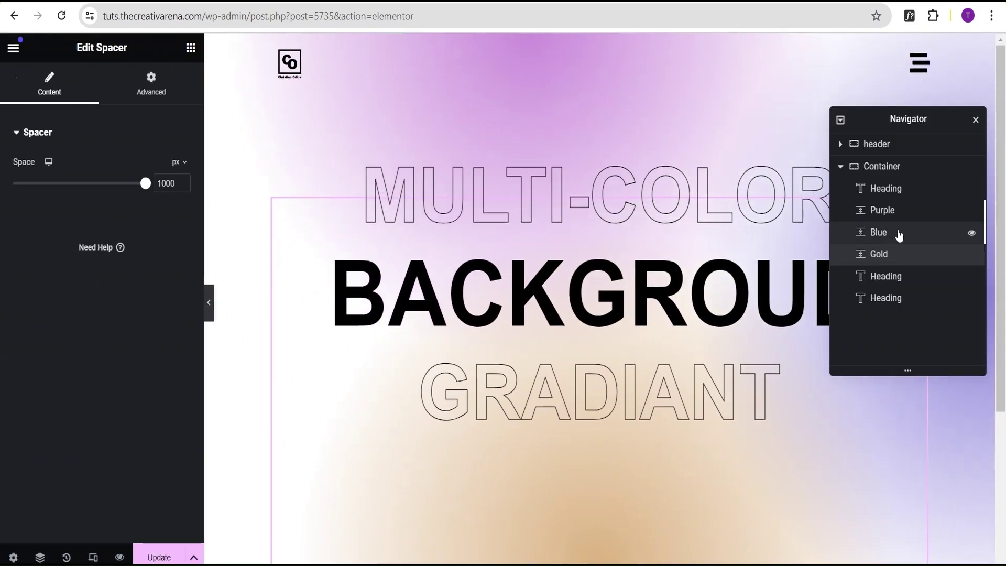
Duplicate the Blue spacer on the white-background page and rename the copy Blue2.
{"action": "left_click", "coordinate": [897, 233]}
{"action": "right_click", "coordinate": [898, 234]}
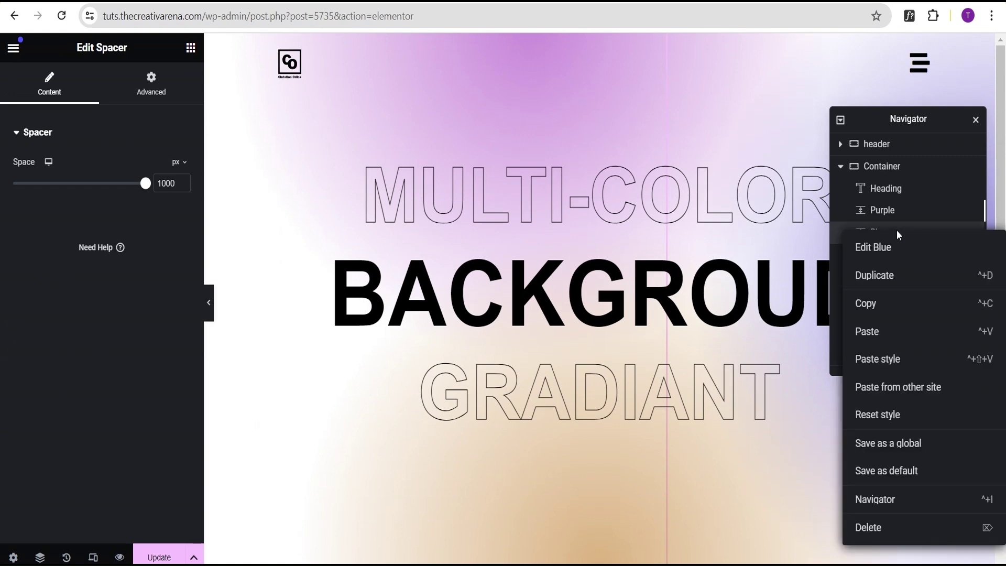
{"action": "left_click", "coordinate": [899, 276]}
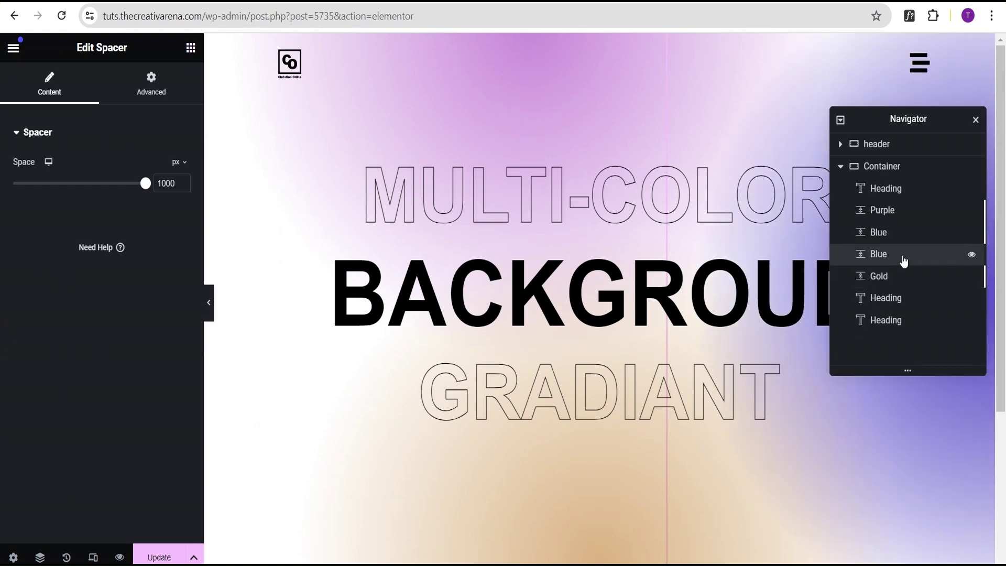
{"action": "double_click", "coordinate": [882, 258]}
{"action": "key", "text": "End"}
{"action": "type", "text": "2"}
{"action": "key", "text": "Return"}
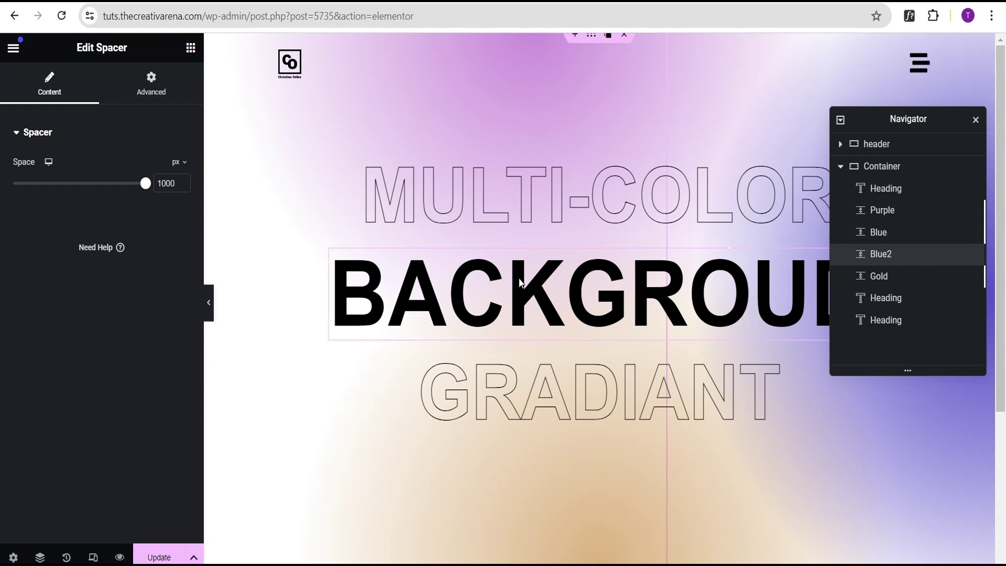
Anchor the Blue2 spacer horizontally to the left with an offset of -500 px and preview the page without the editing panel.
{"action": "left_click", "coordinate": [163, 77]}
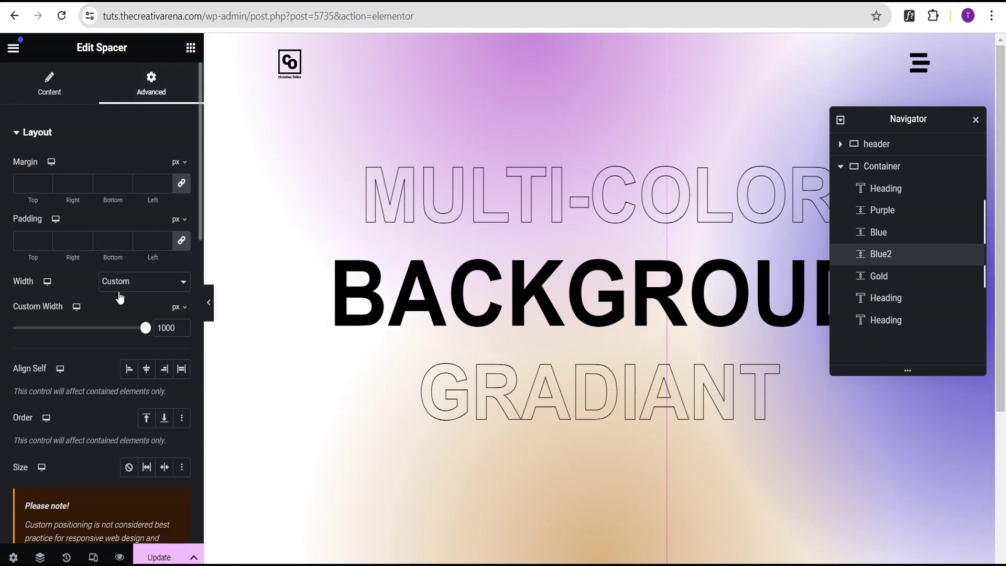
{"action": "scroll", "coordinate": [116, 288], "scroll_direction": "down", "scroll_amount": 3}
{"action": "scroll", "coordinate": [116, 286], "scroll_direction": "down", "scroll_amount": 5}
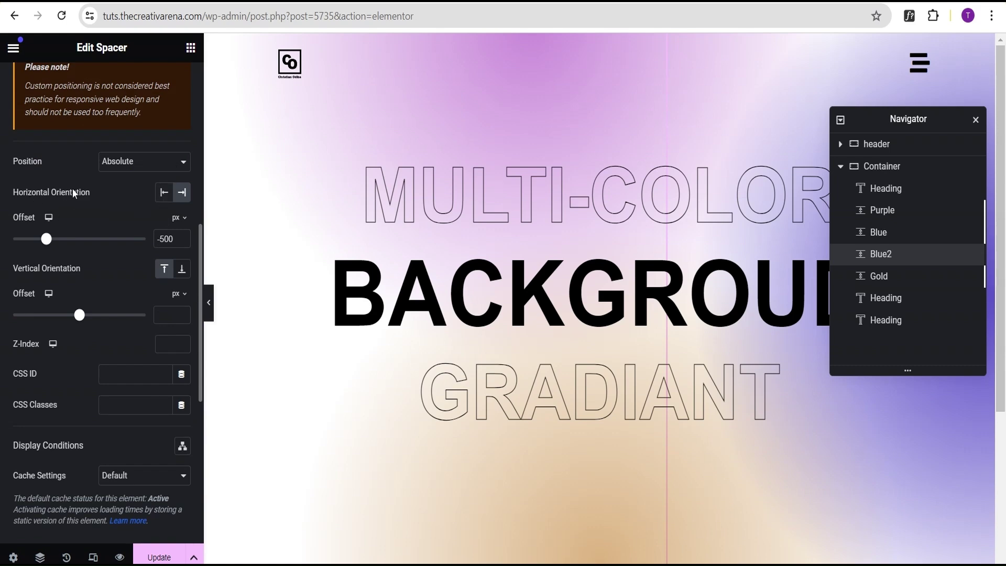
{"action": "left_click", "coordinate": [162, 192]}
{"action": "left_click", "coordinate": [181, 241]}
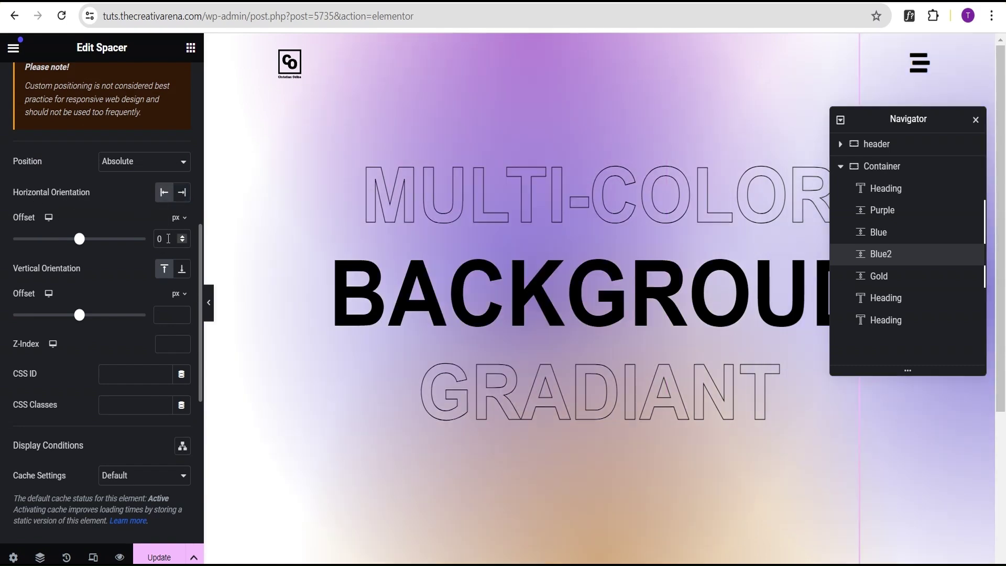
{"action": "left_click", "coordinate": [181, 242]}
{"action": "left_click", "coordinate": [181, 242]}
{"action": "left_click", "coordinate": [181, 241]}
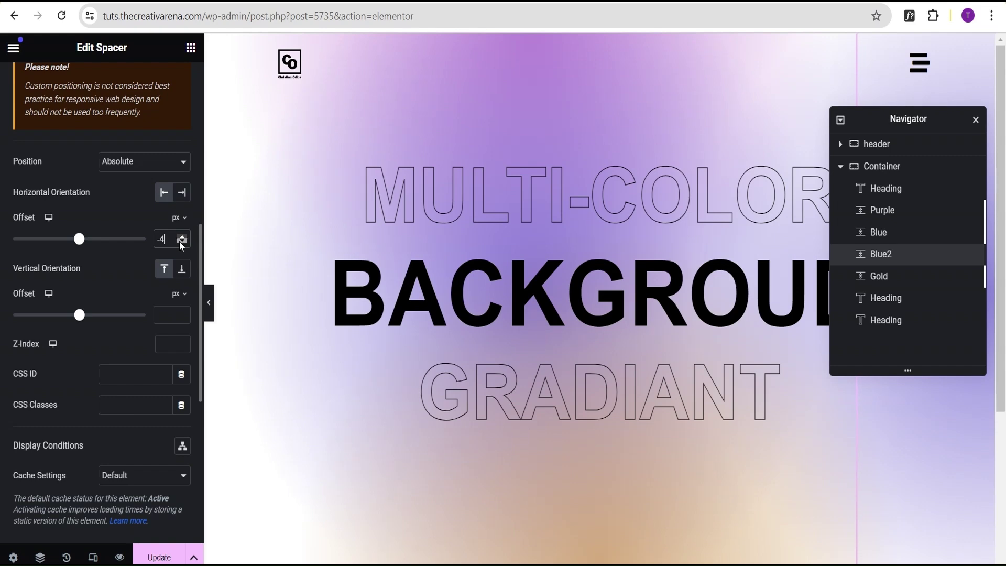
{"action": "left_click", "coordinate": [181, 242]}
{"action": "type", "text": "00"}
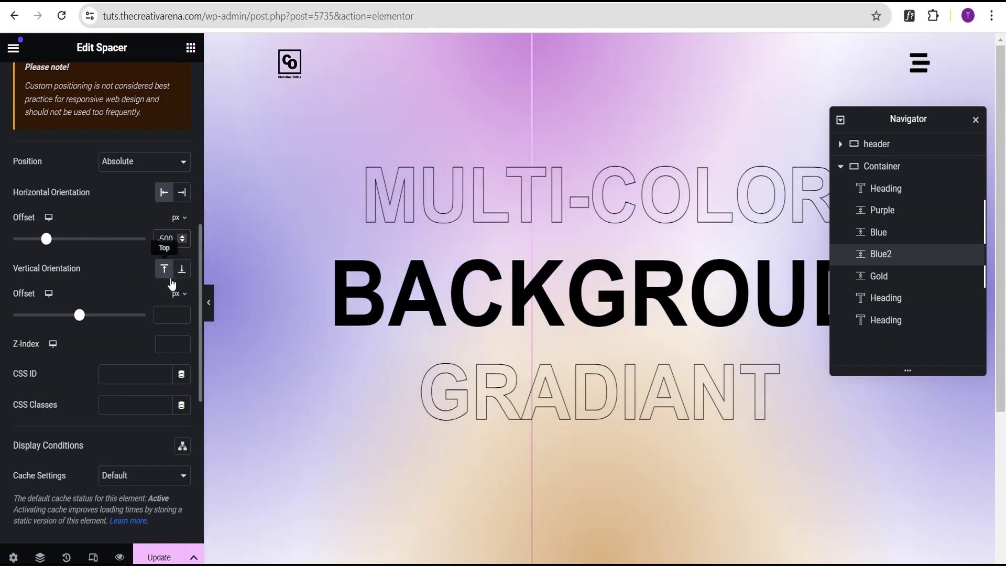
{"action": "left_click", "coordinate": [208, 302]}
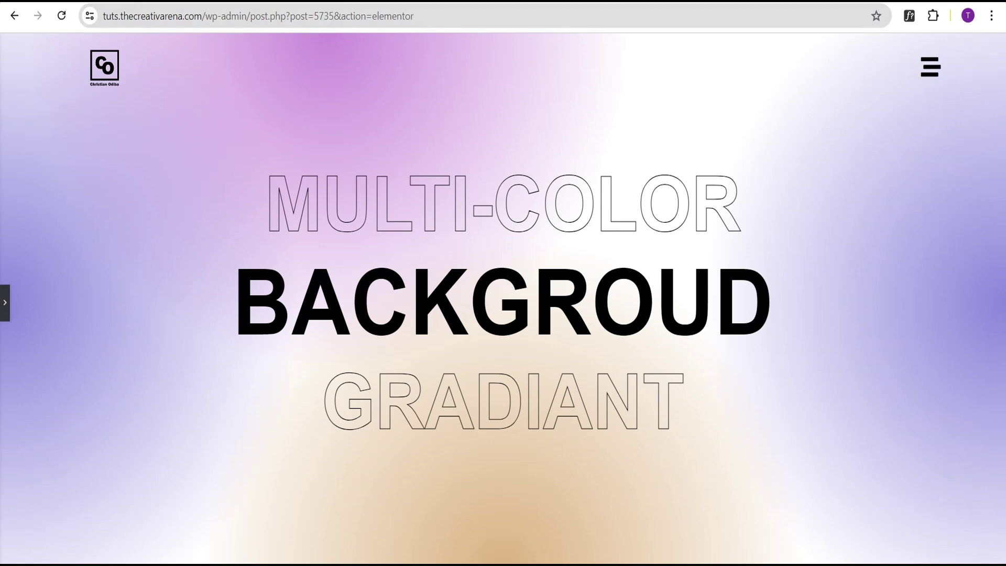
Switch to uiGradients and browse its full gradient collection for color combinations.
{"action": "key", "text": "ctrl+Tab"}
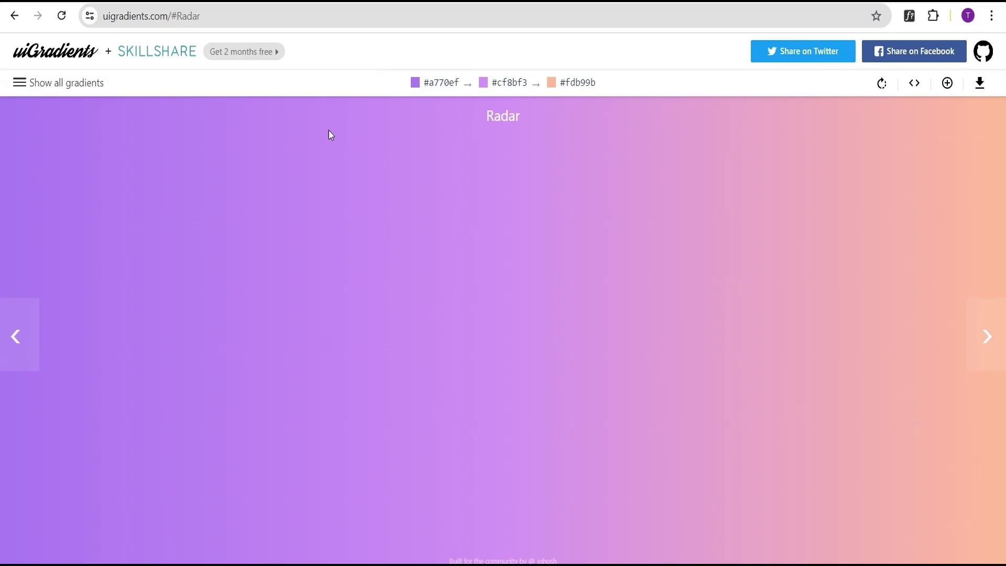
{"action": "left_click", "coordinate": [30, 93]}
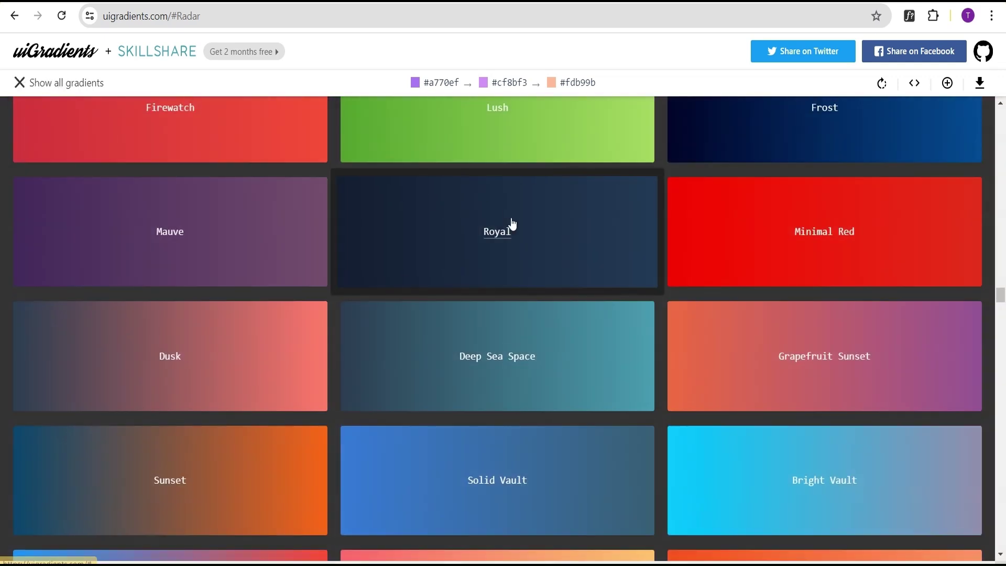
{"action": "scroll", "coordinate": [557, 253], "scroll_direction": "down", "scroll_amount": 12}
{"action": "scroll", "coordinate": [447, 285], "scroll_direction": "down", "scroll_amount": 13}
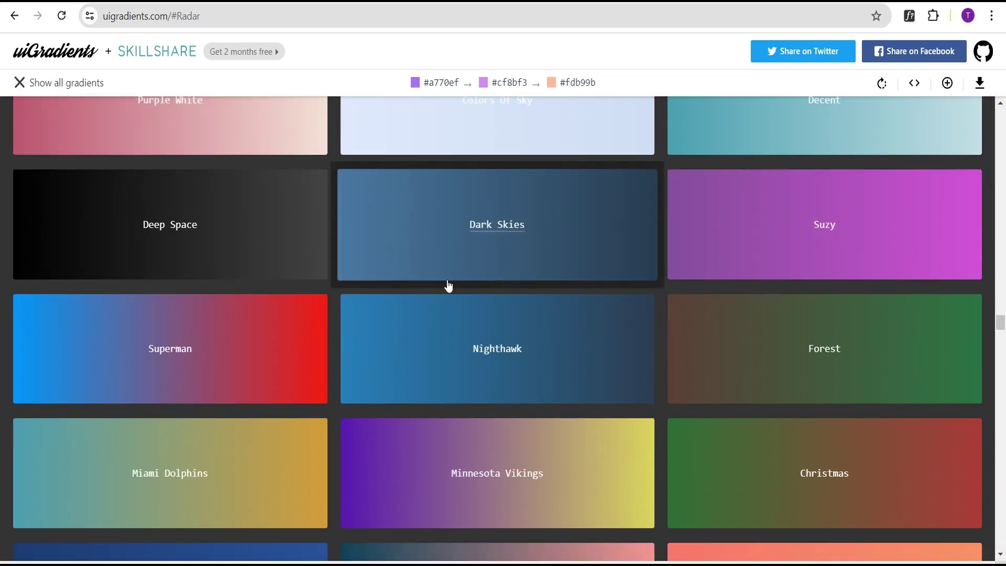
{"action": "scroll", "coordinate": [515, 285], "scroll_direction": "up", "scroll_amount": 11}
{"action": "scroll", "coordinate": [515, 285], "scroll_direction": "up", "scroll_amount": 20}
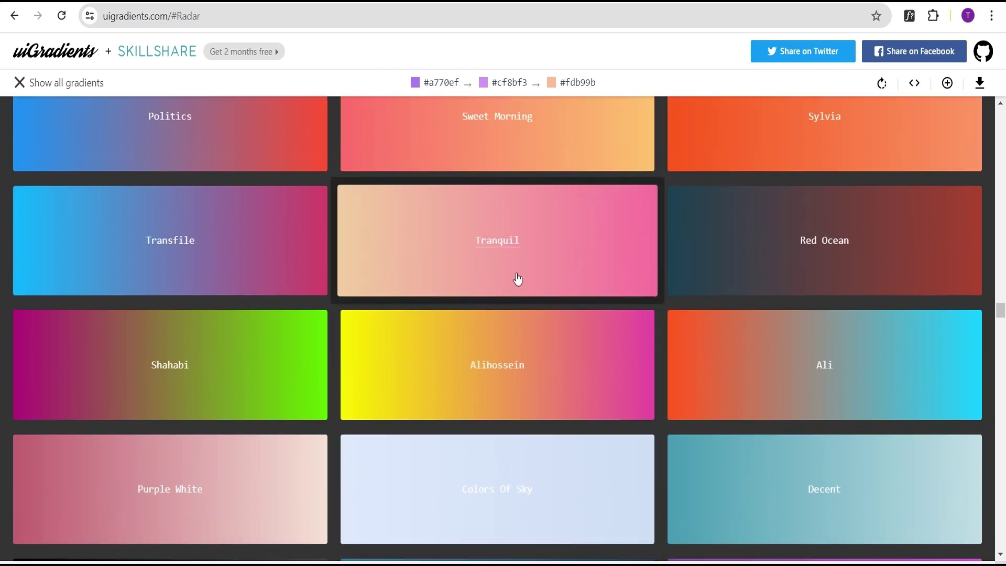
{"action": "scroll", "coordinate": [516, 250], "scroll_direction": "up", "scroll_amount": 5}
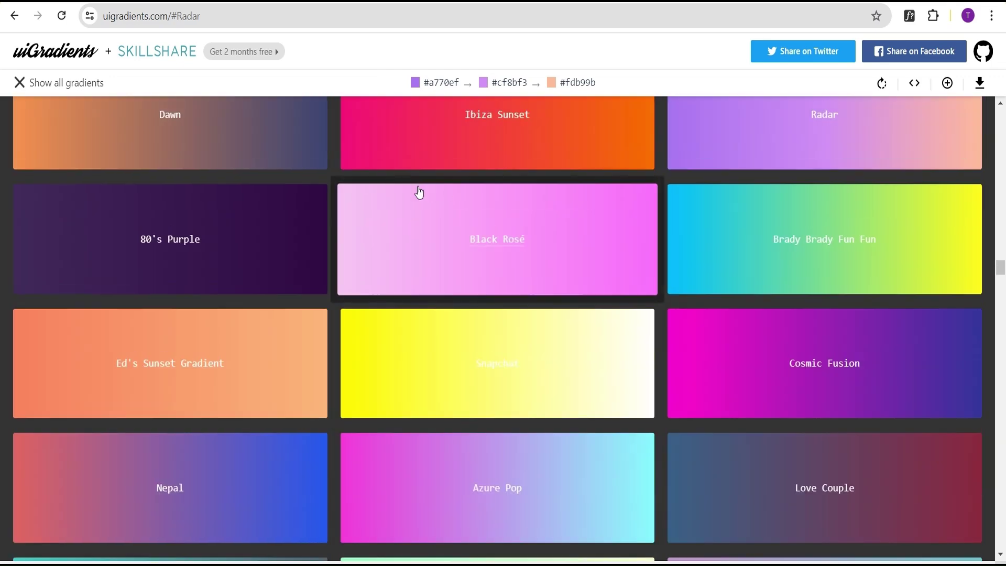
Switch to the Coolors gradients page and browse its gradient swatches for color ideas.
{"action": "key", "text": "ctrl+Tab"}
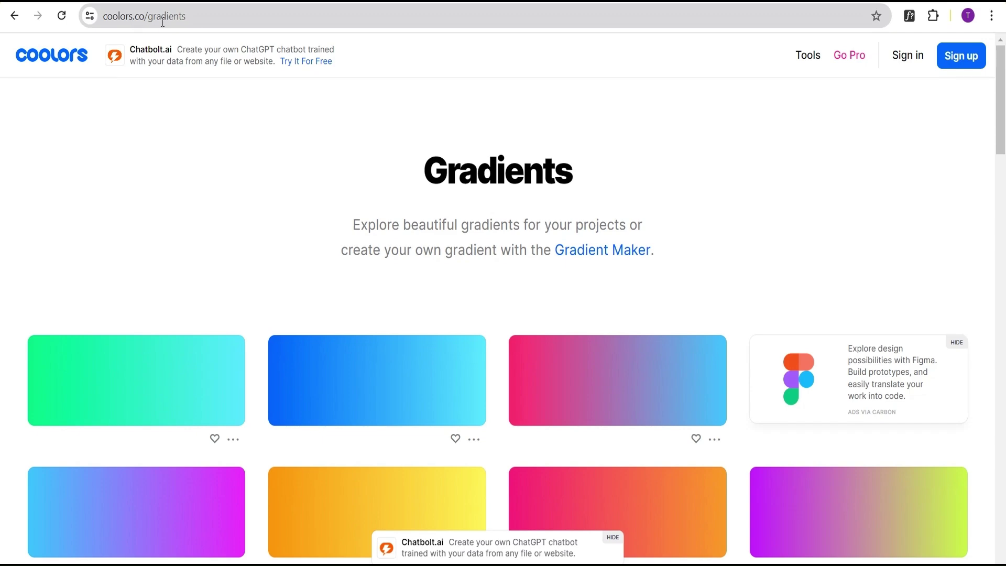
{"action": "scroll", "coordinate": [435, 220], "scroll_direction": "down", "scroll_amount": 11}
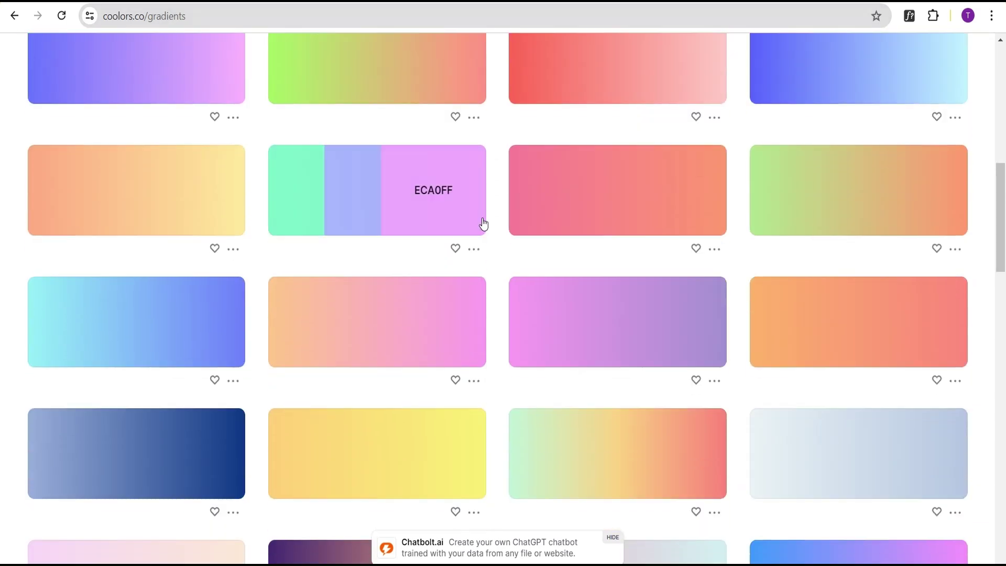
{"action": "scroll", "coordinate": [483, 224], "scroll_direction": "down", "scroll_amount": 5}
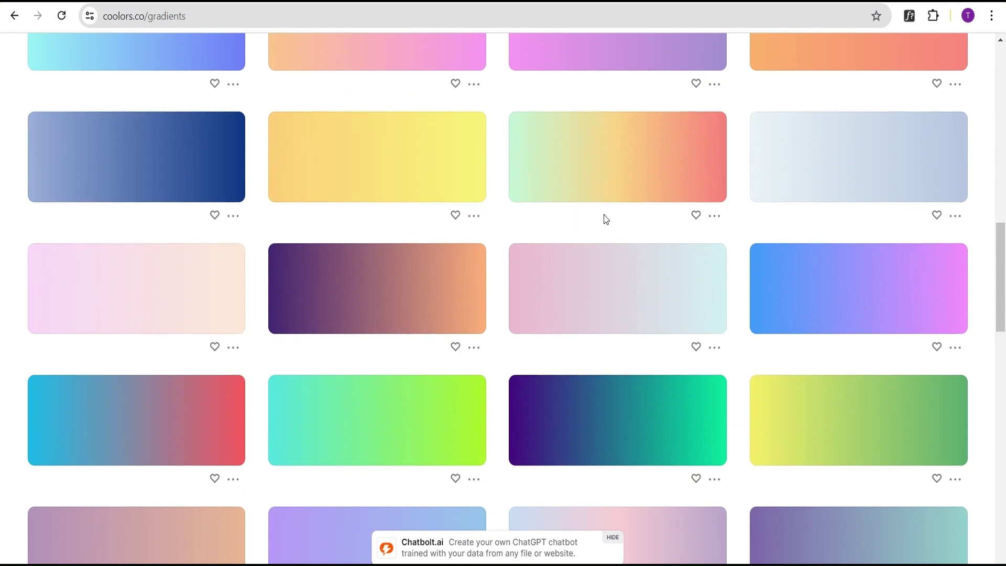
{"action": "scroll", "coordinate": [605, 219], "scroll_direction": "down", "scroll_amount": 15}
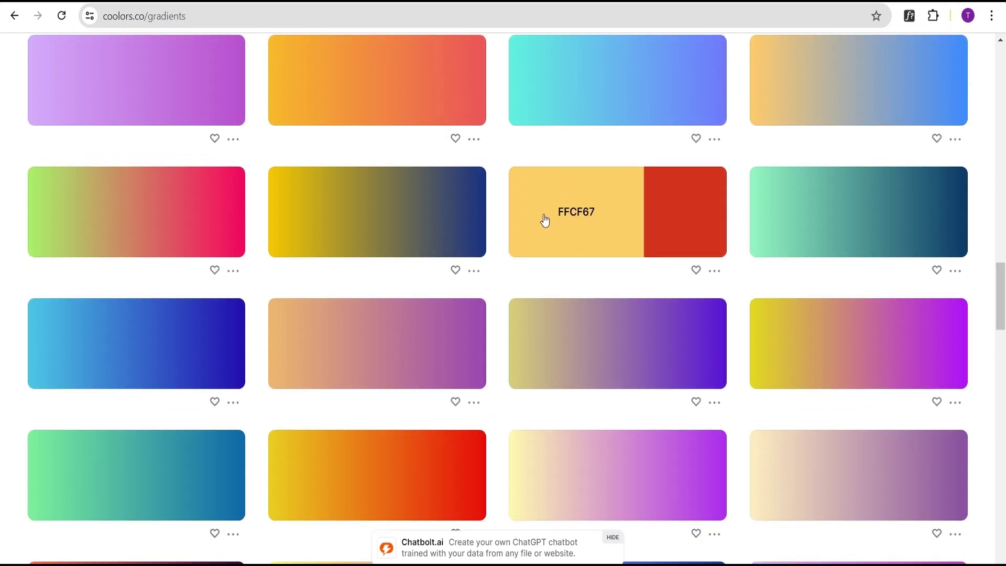
{"action": "scroll", "coordinate": [545, 220], "scroll_direction": "up", "scroll_amount": 10}
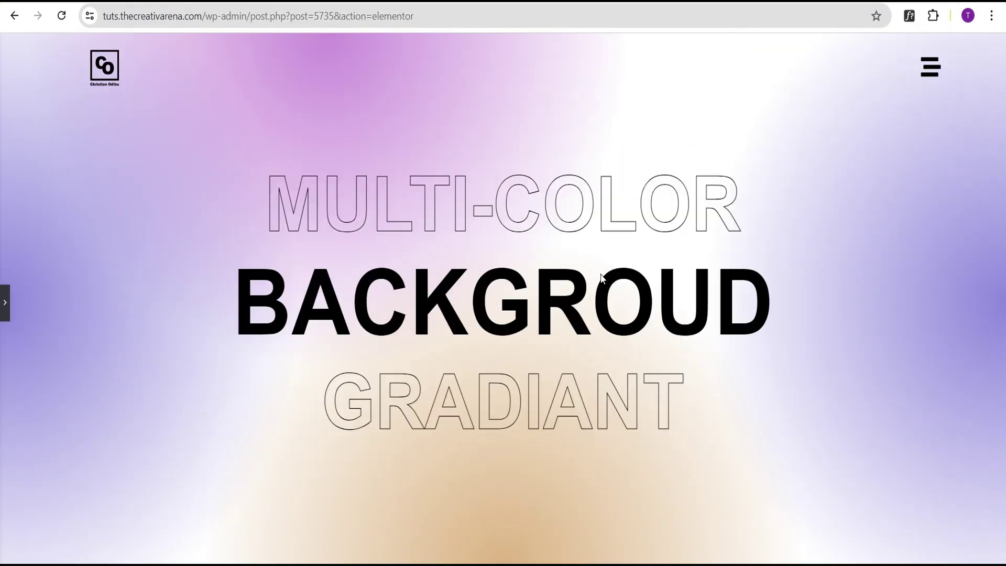